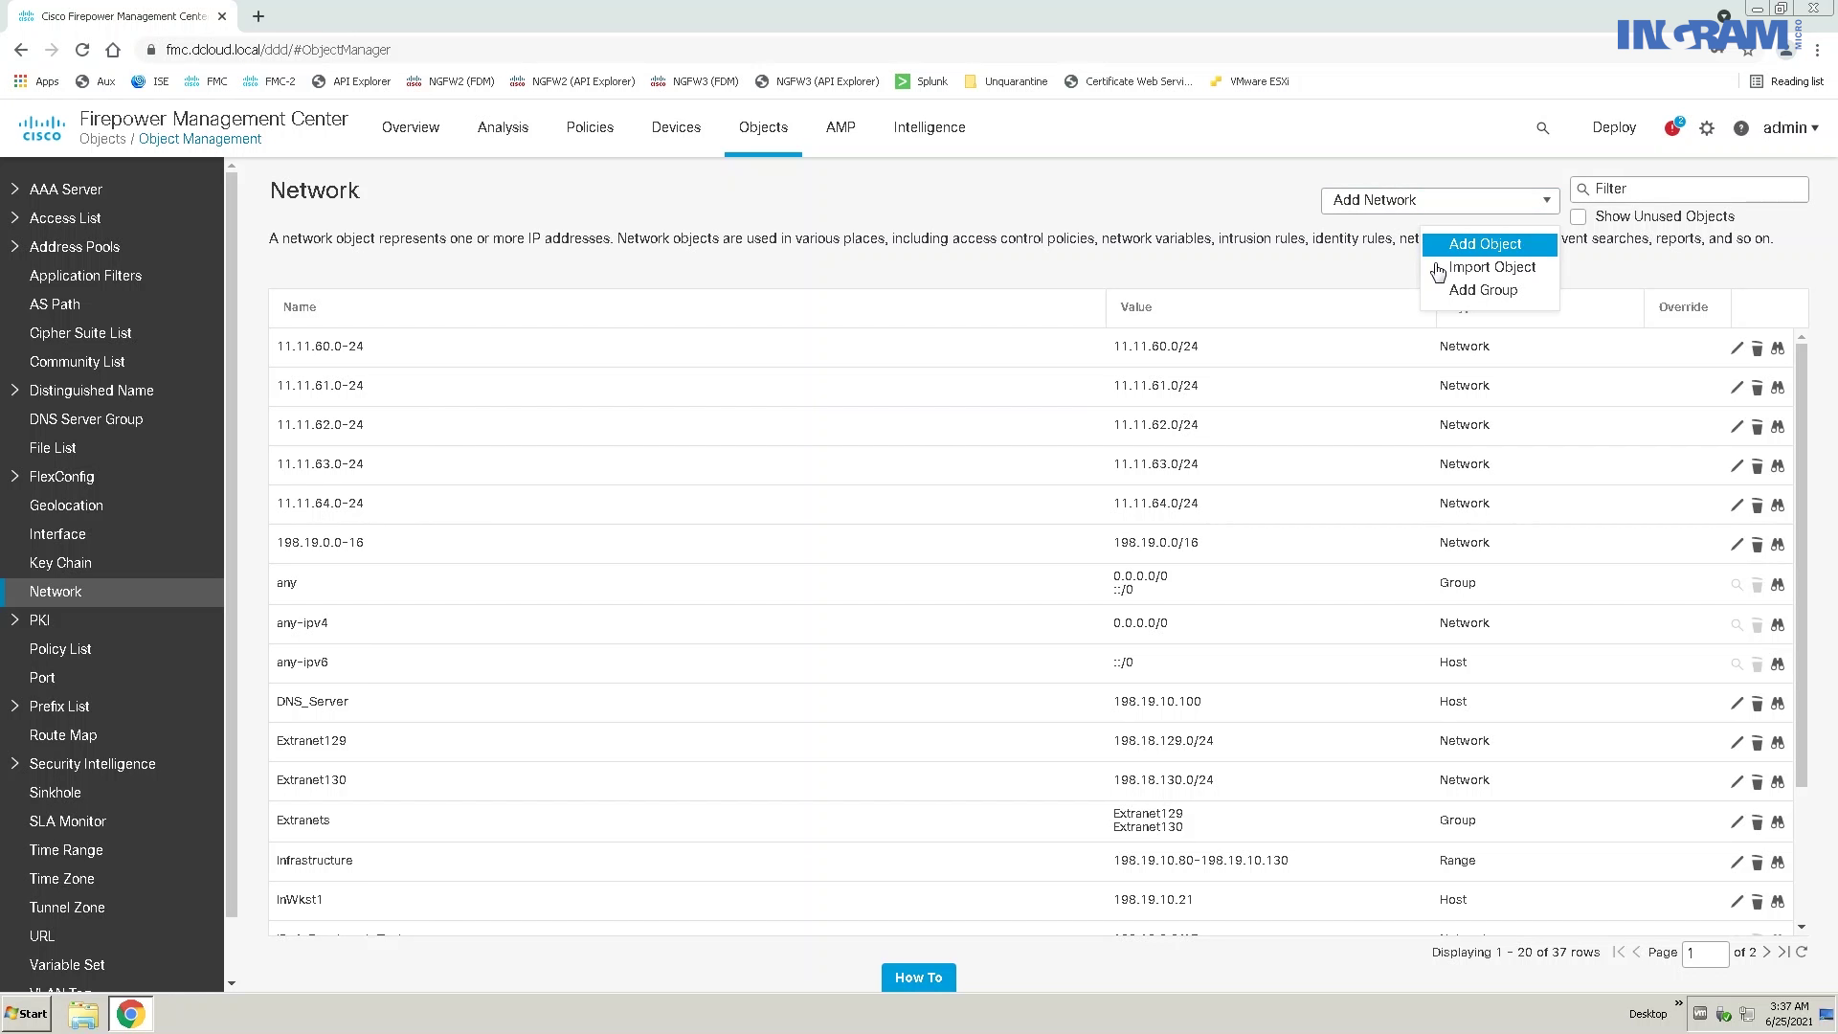
Step: Add a network object named MainOfficeNetwork of type Network with the value 198.18.10.0/23
{"action": "key", "text": "Return"}
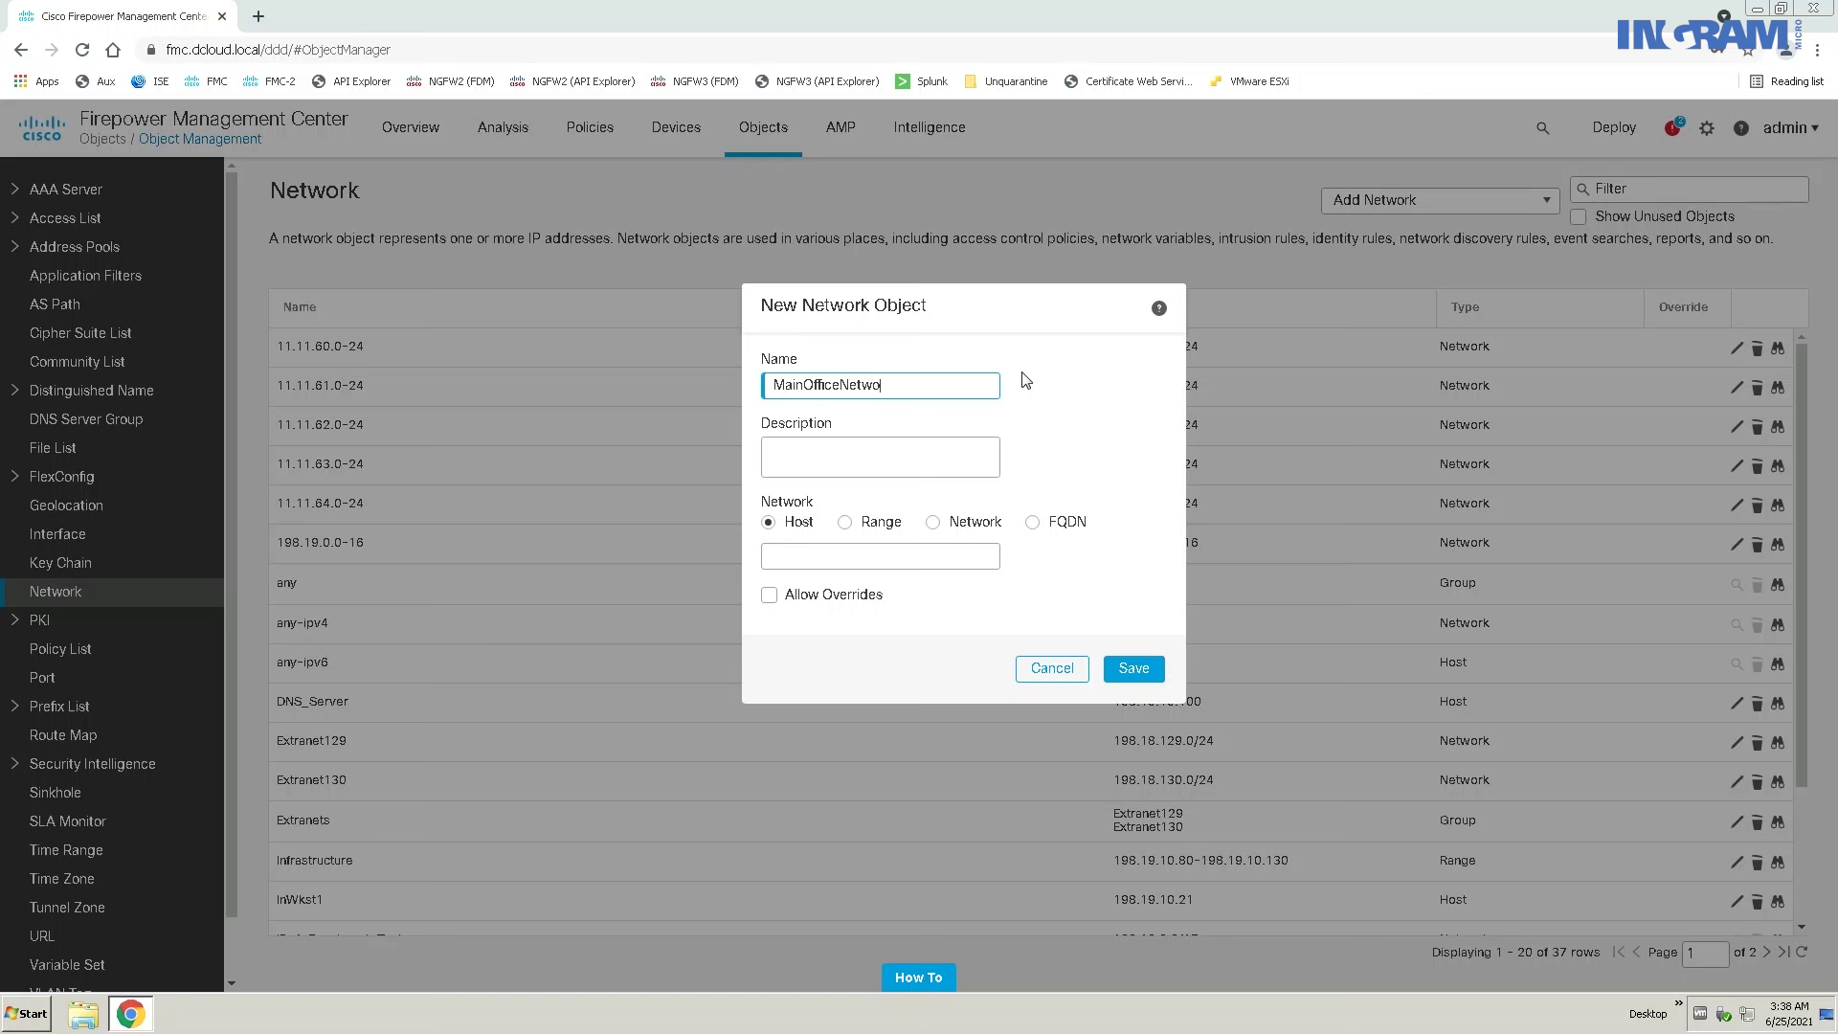
{"action": "left_click", "coordinate": [933, 523]}
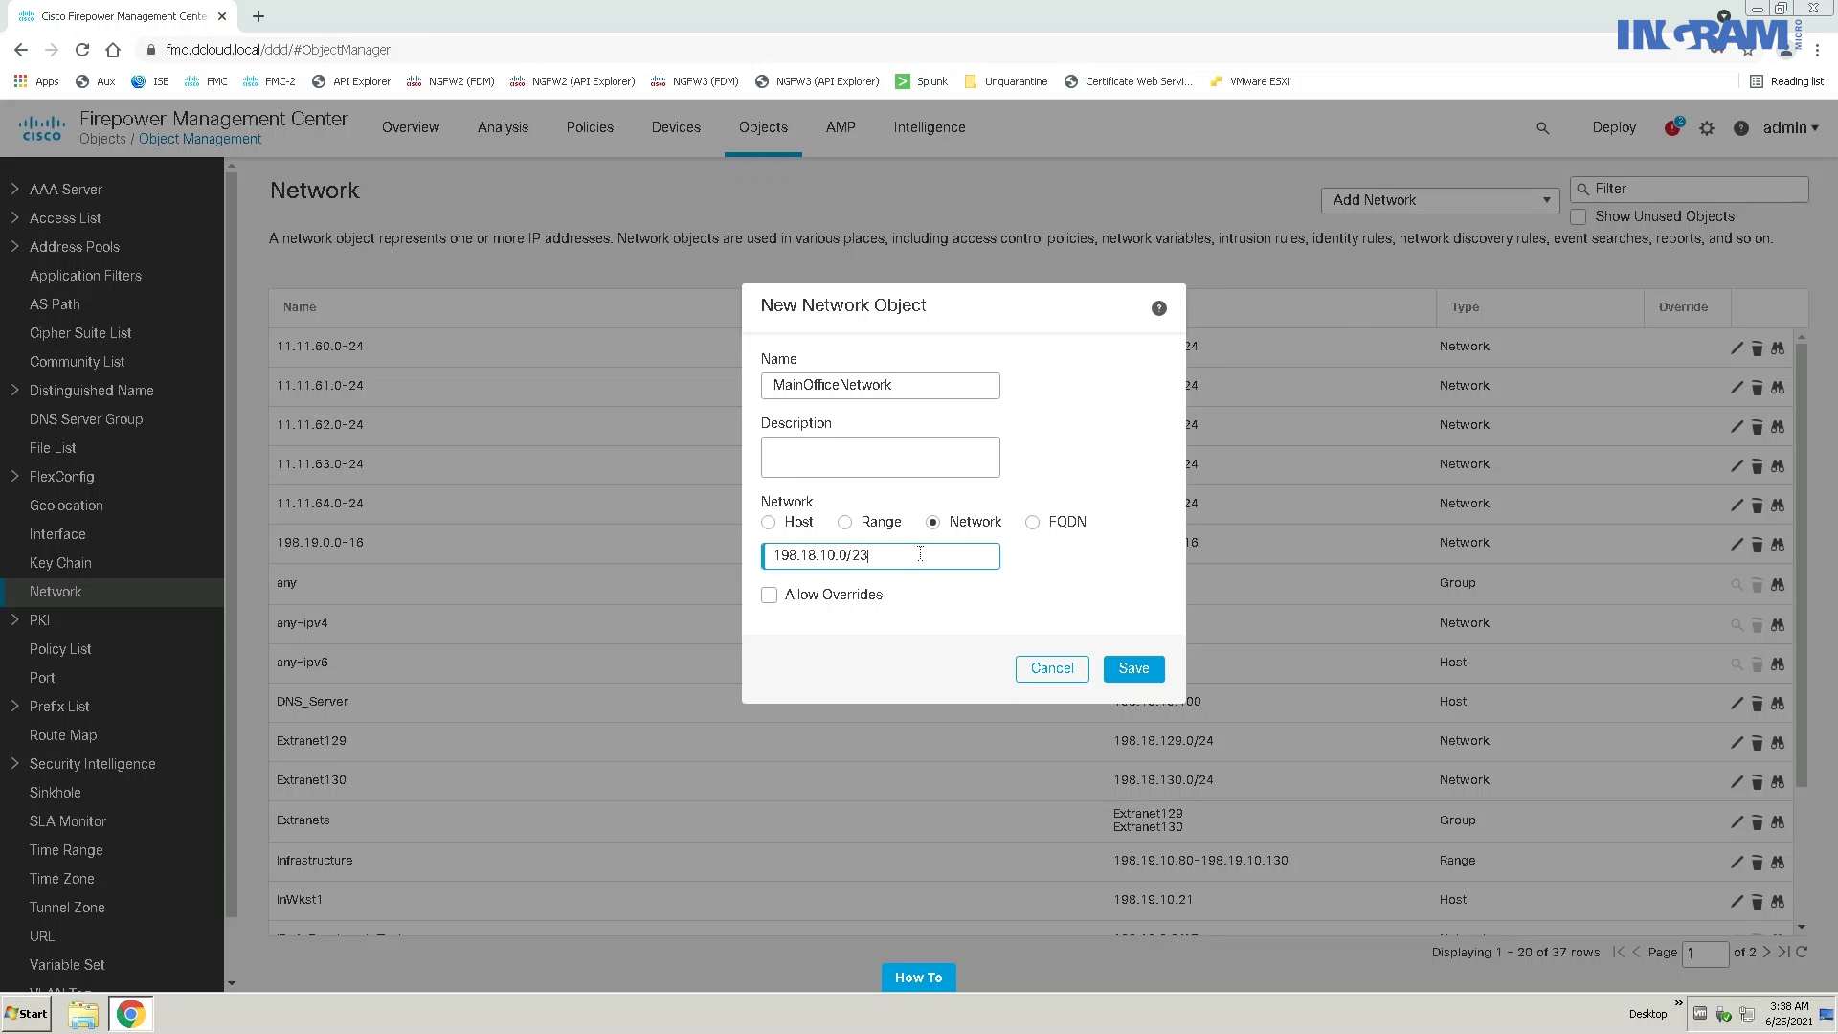
{"action": "left_click", "coordinate": [1129, 670]}
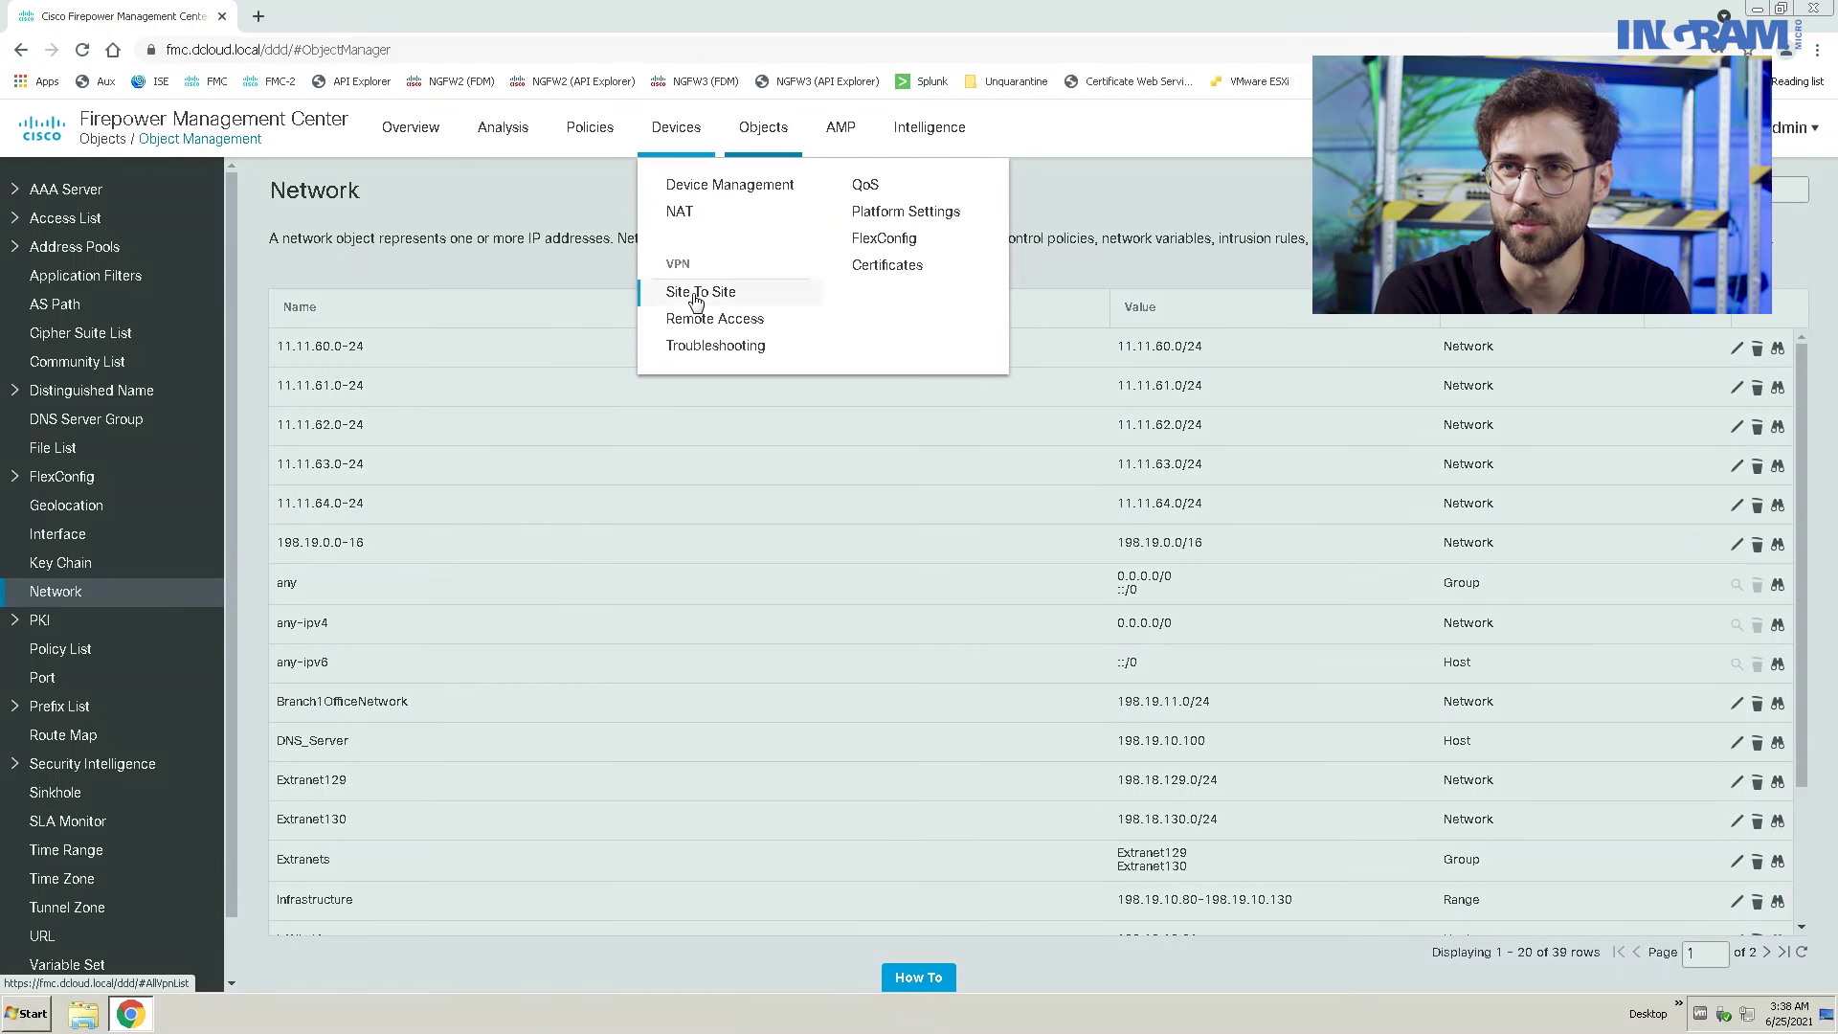
Step: Create a site-to-site VPN topology for Firepower Threat Defense devices and name it S2S_Branch1
{"action": "left_click", "coordinate": [698, 288]}
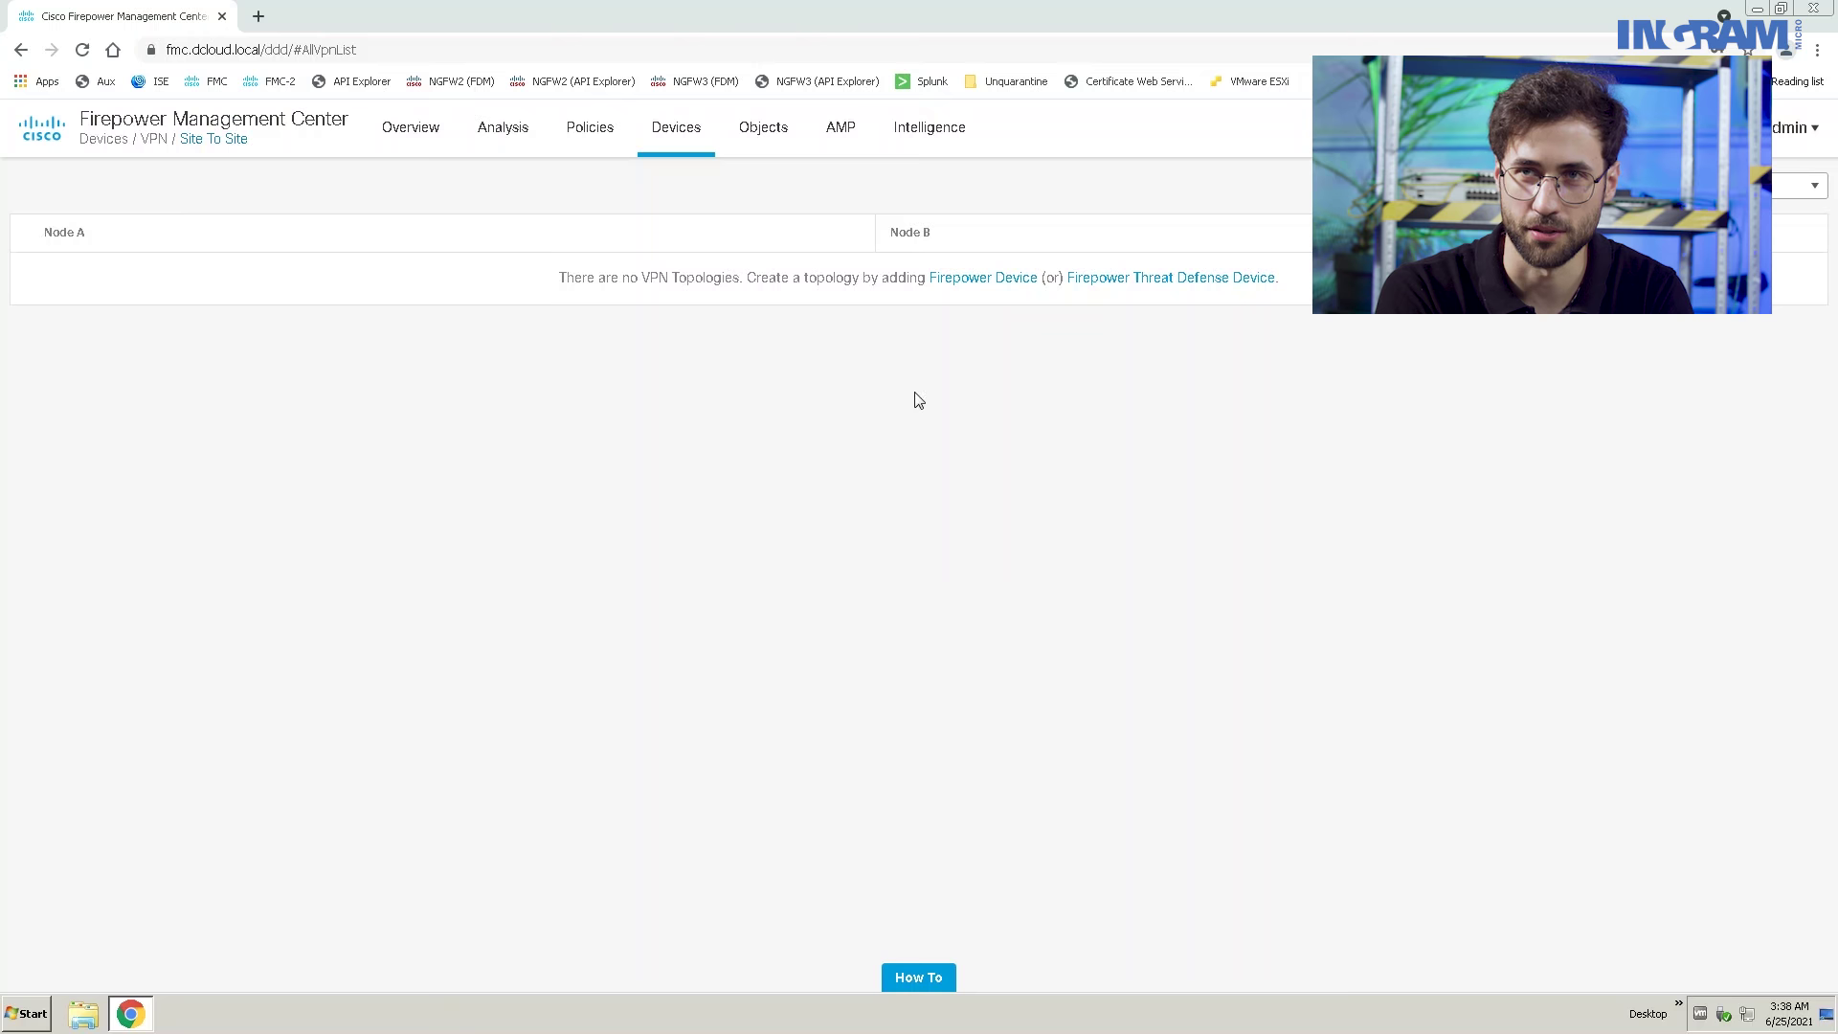
{"action": "left_click", "coordinate": [1208, 278]}
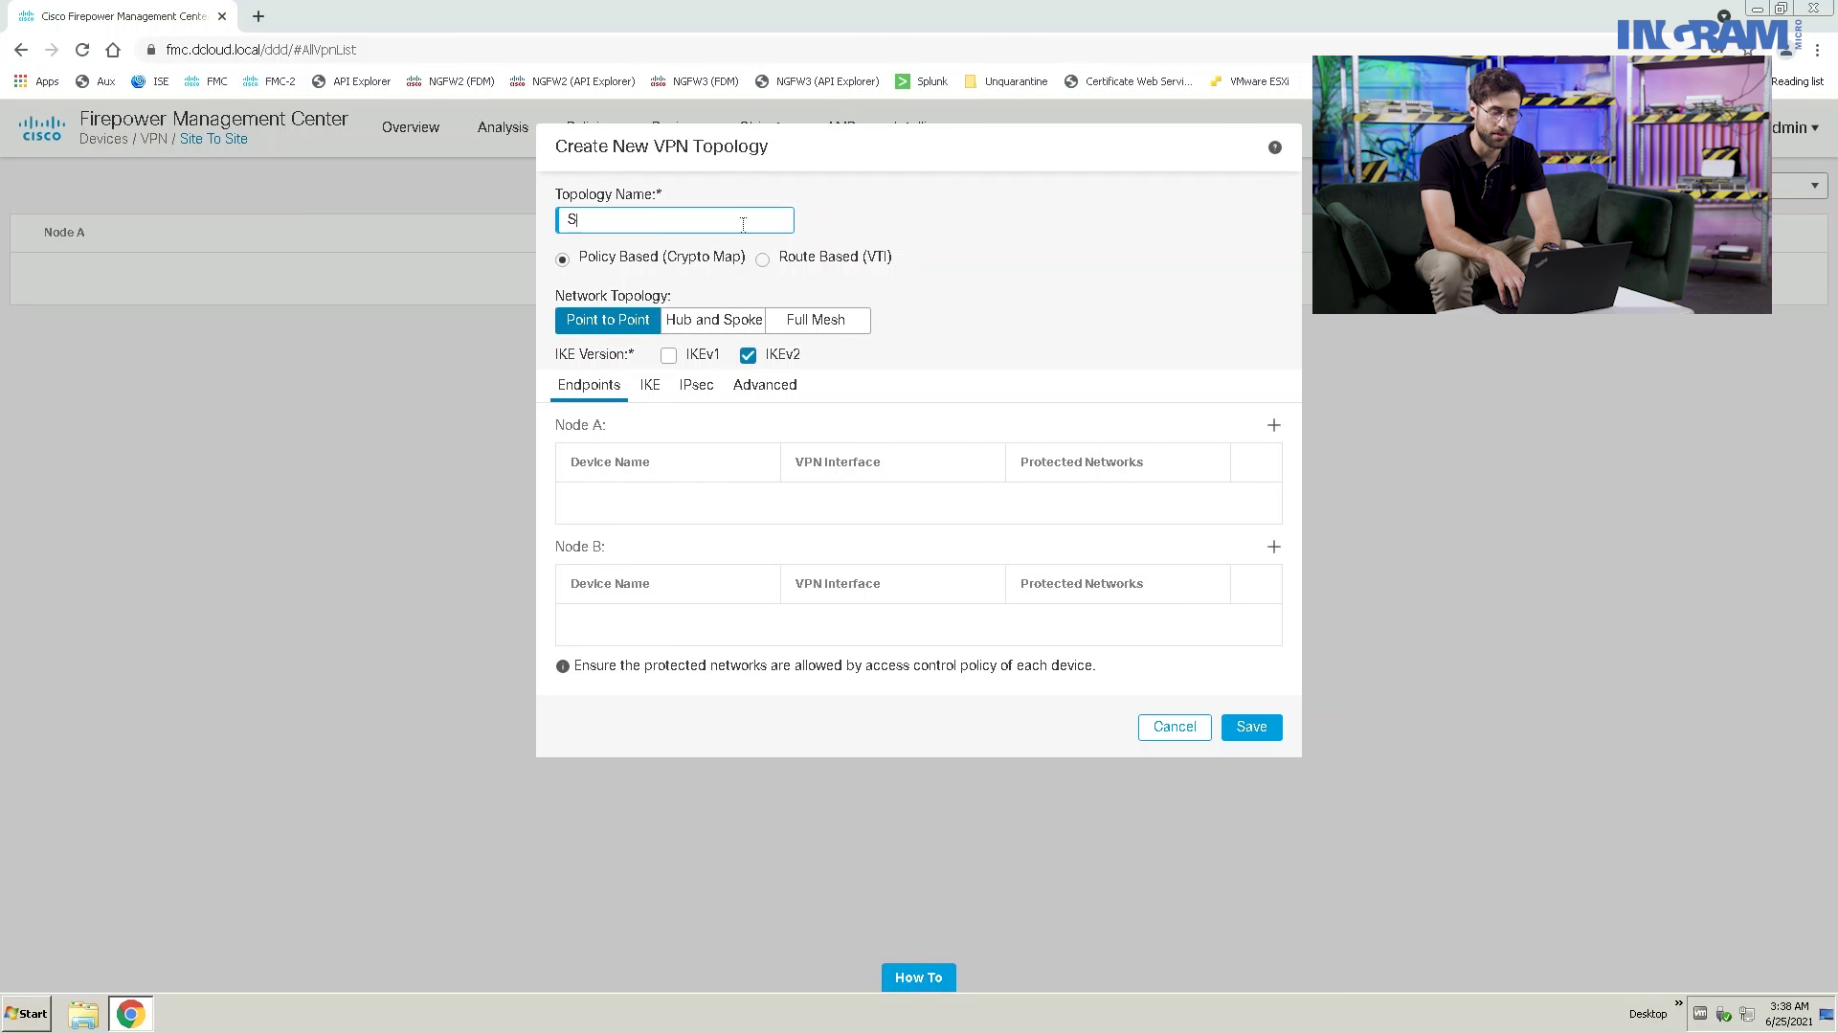
{"action": "type", "text": "S2S_Branch1"}
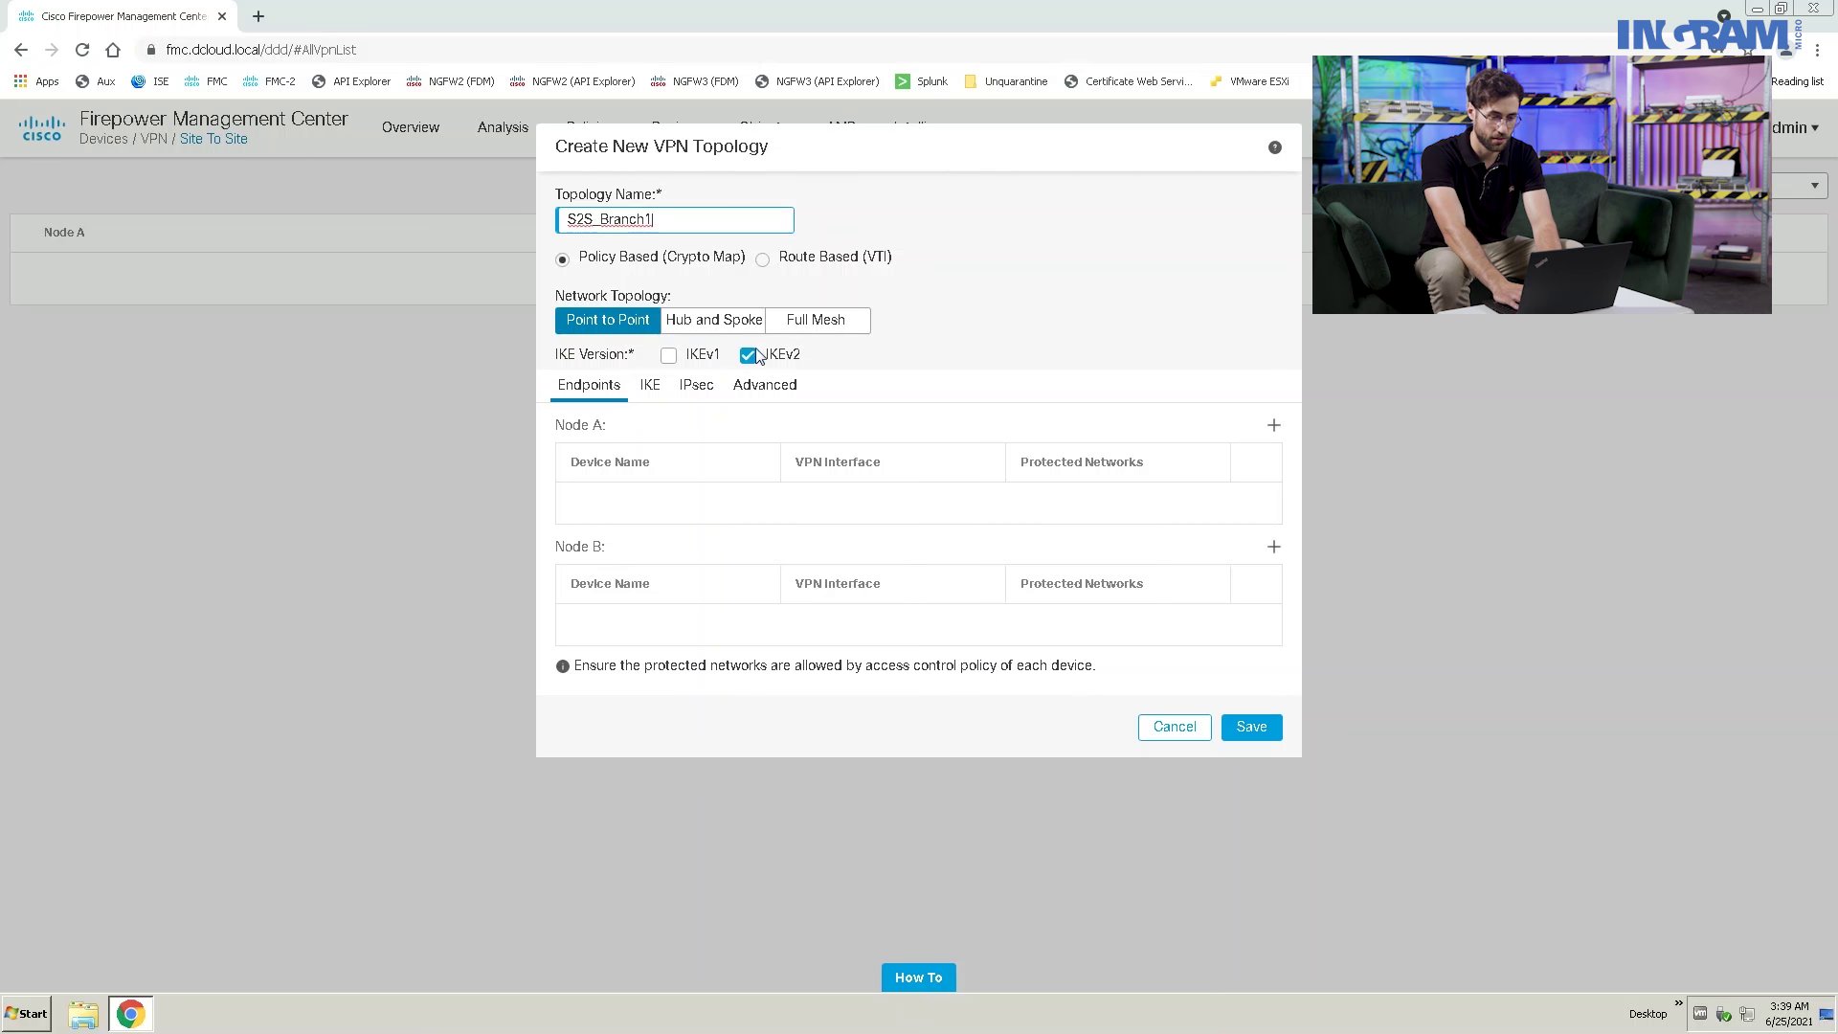
Step: Start a Node A endpoint using device NGFW1 and its outside interface
{"action": "left_click", "coordinate": [1273, 426]}
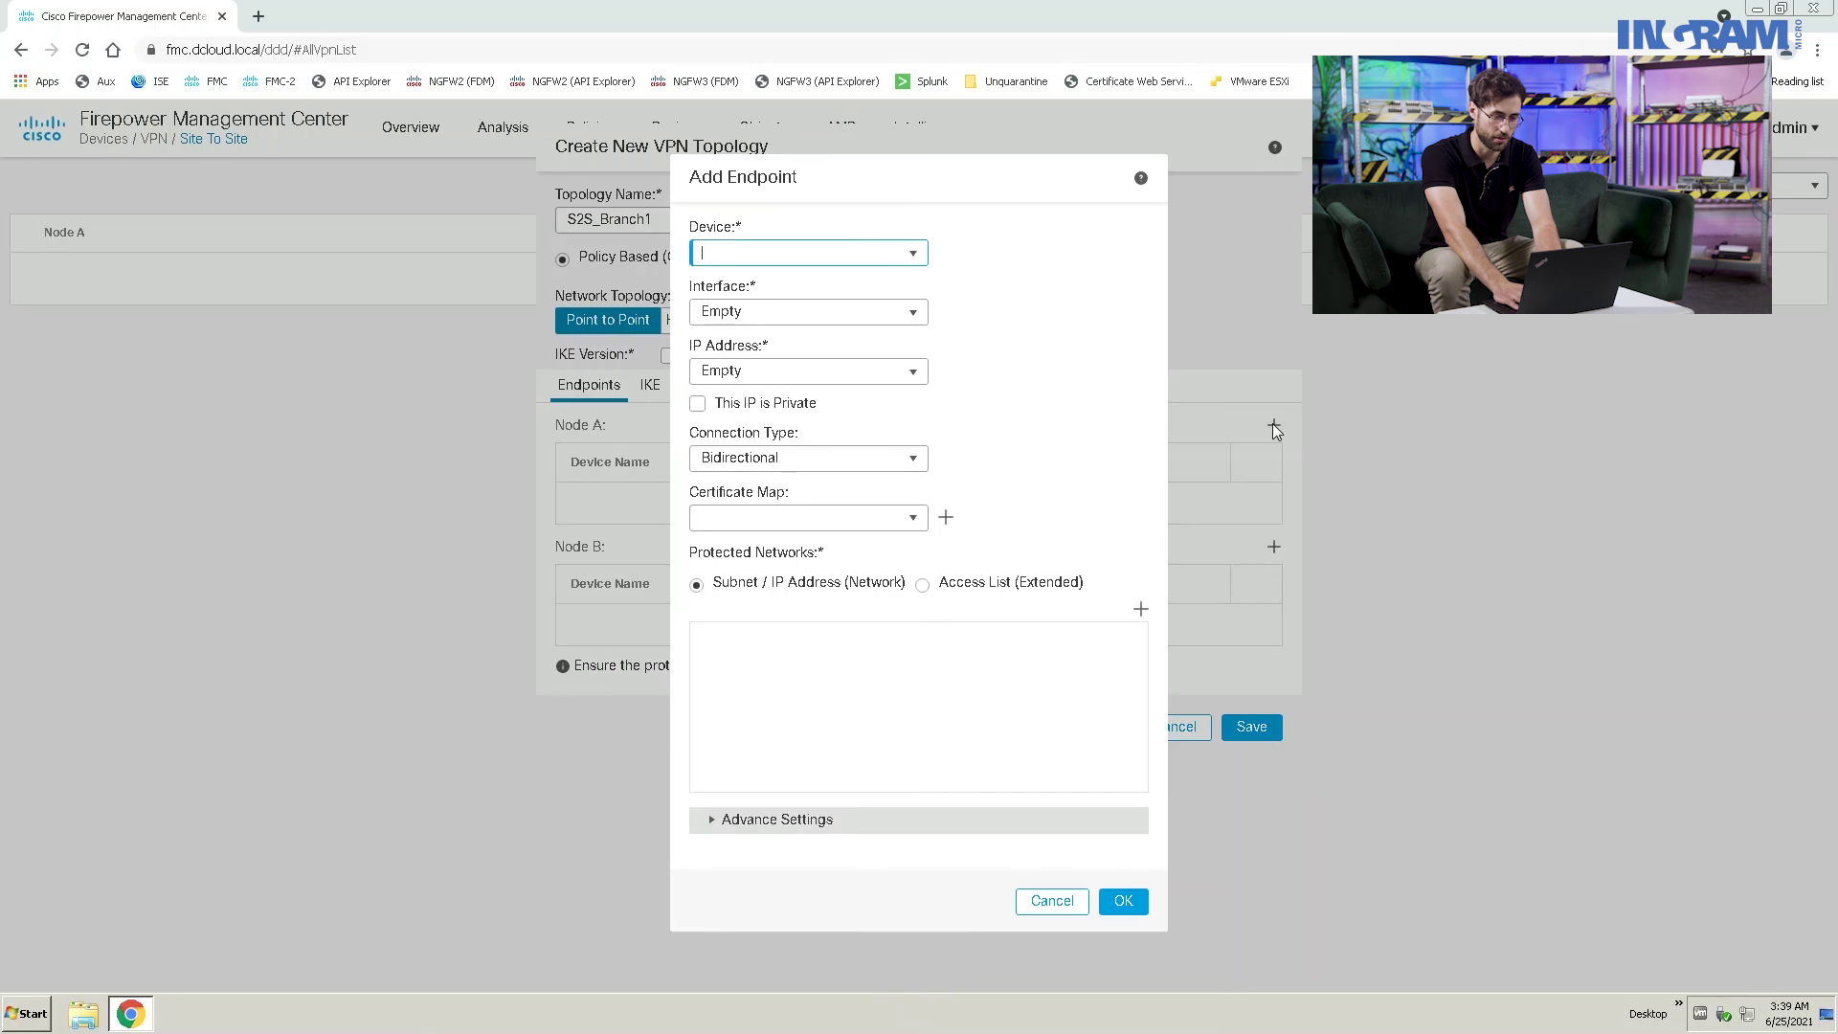
{"action": "left_click", "coordinate": [917, 258]}
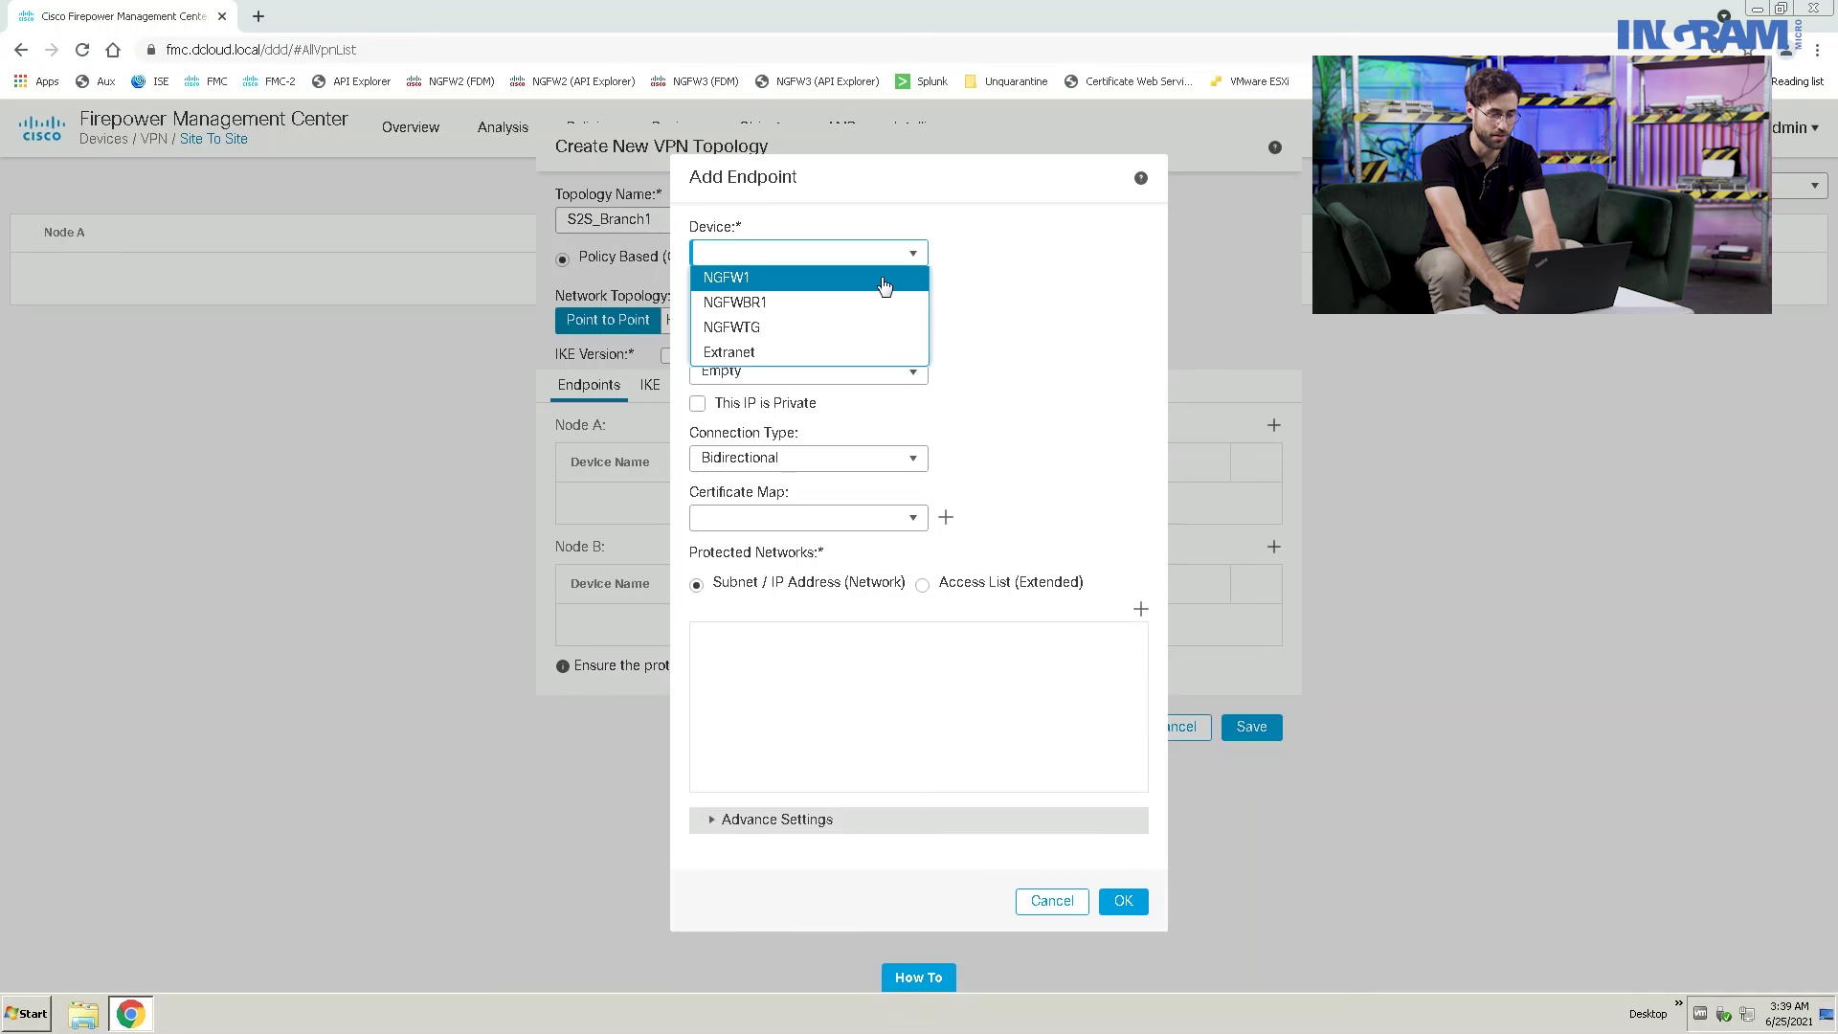
{"action": "left_click", "coordinate": [883, 280]}
{"action": "left_click", "coordinate": [913, 313]}
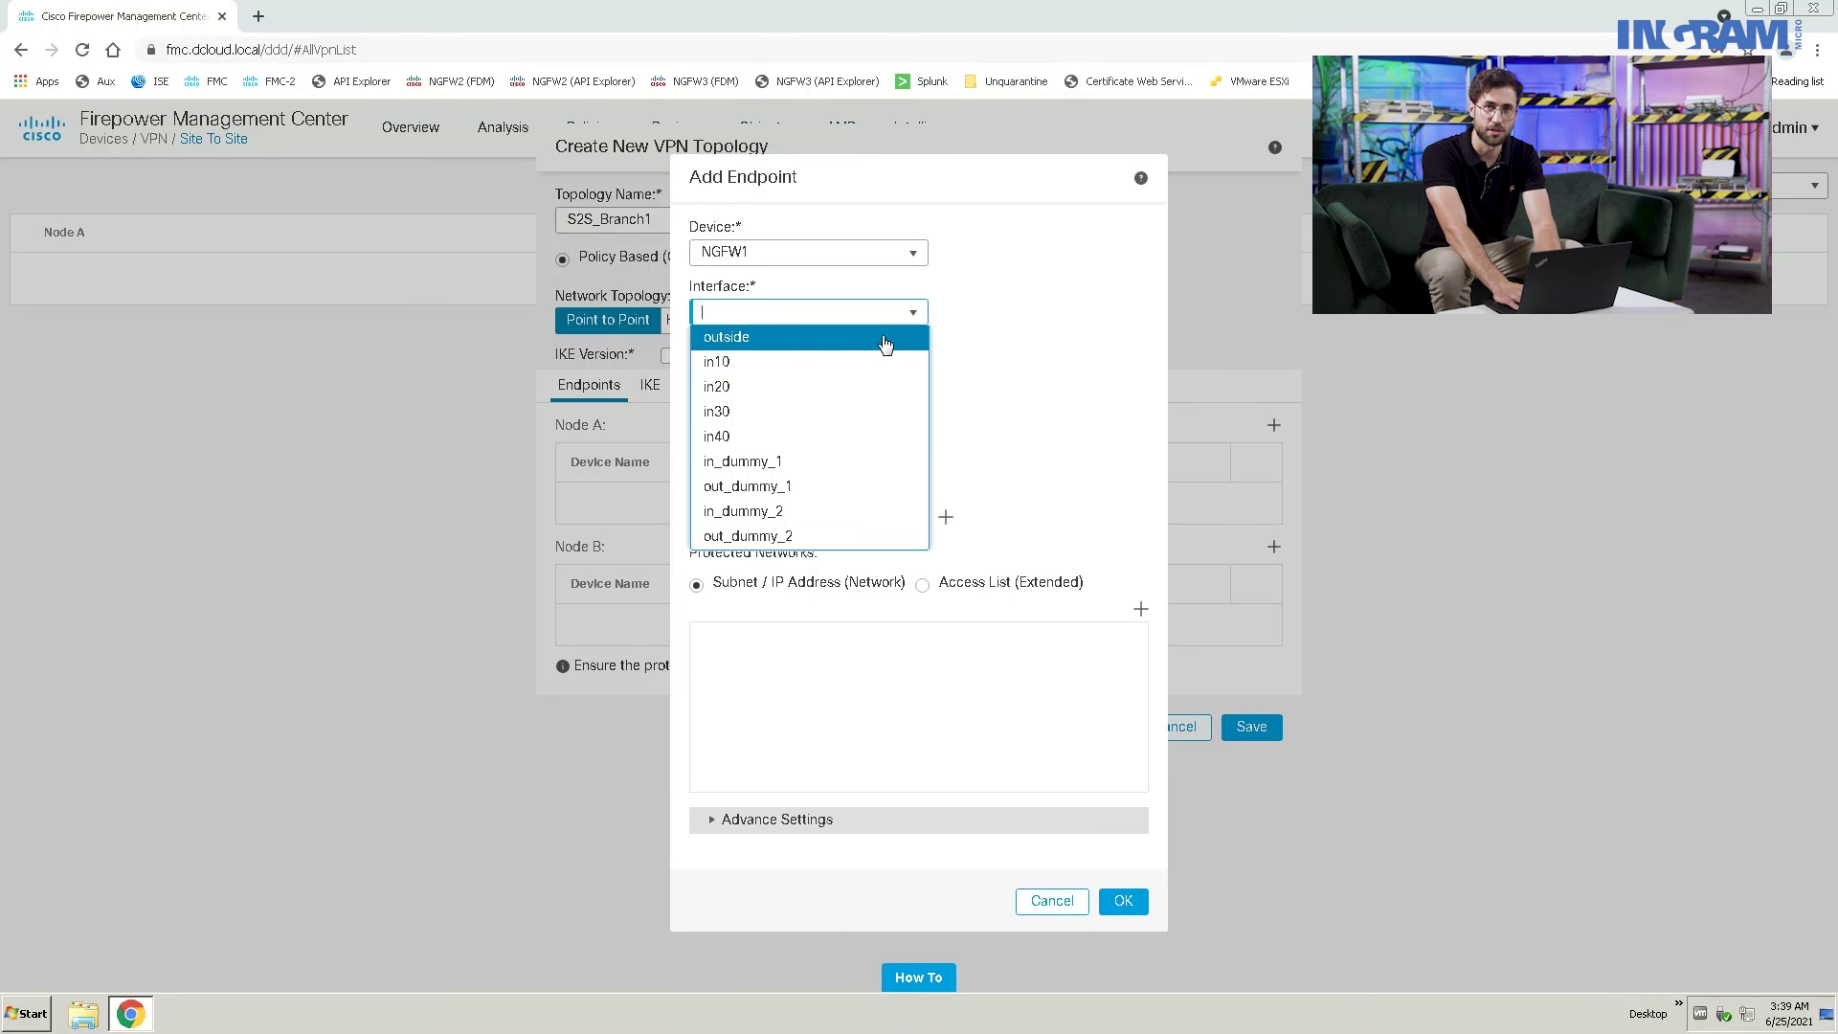
{"action": "left_click", "coordinate": [882, 339]}
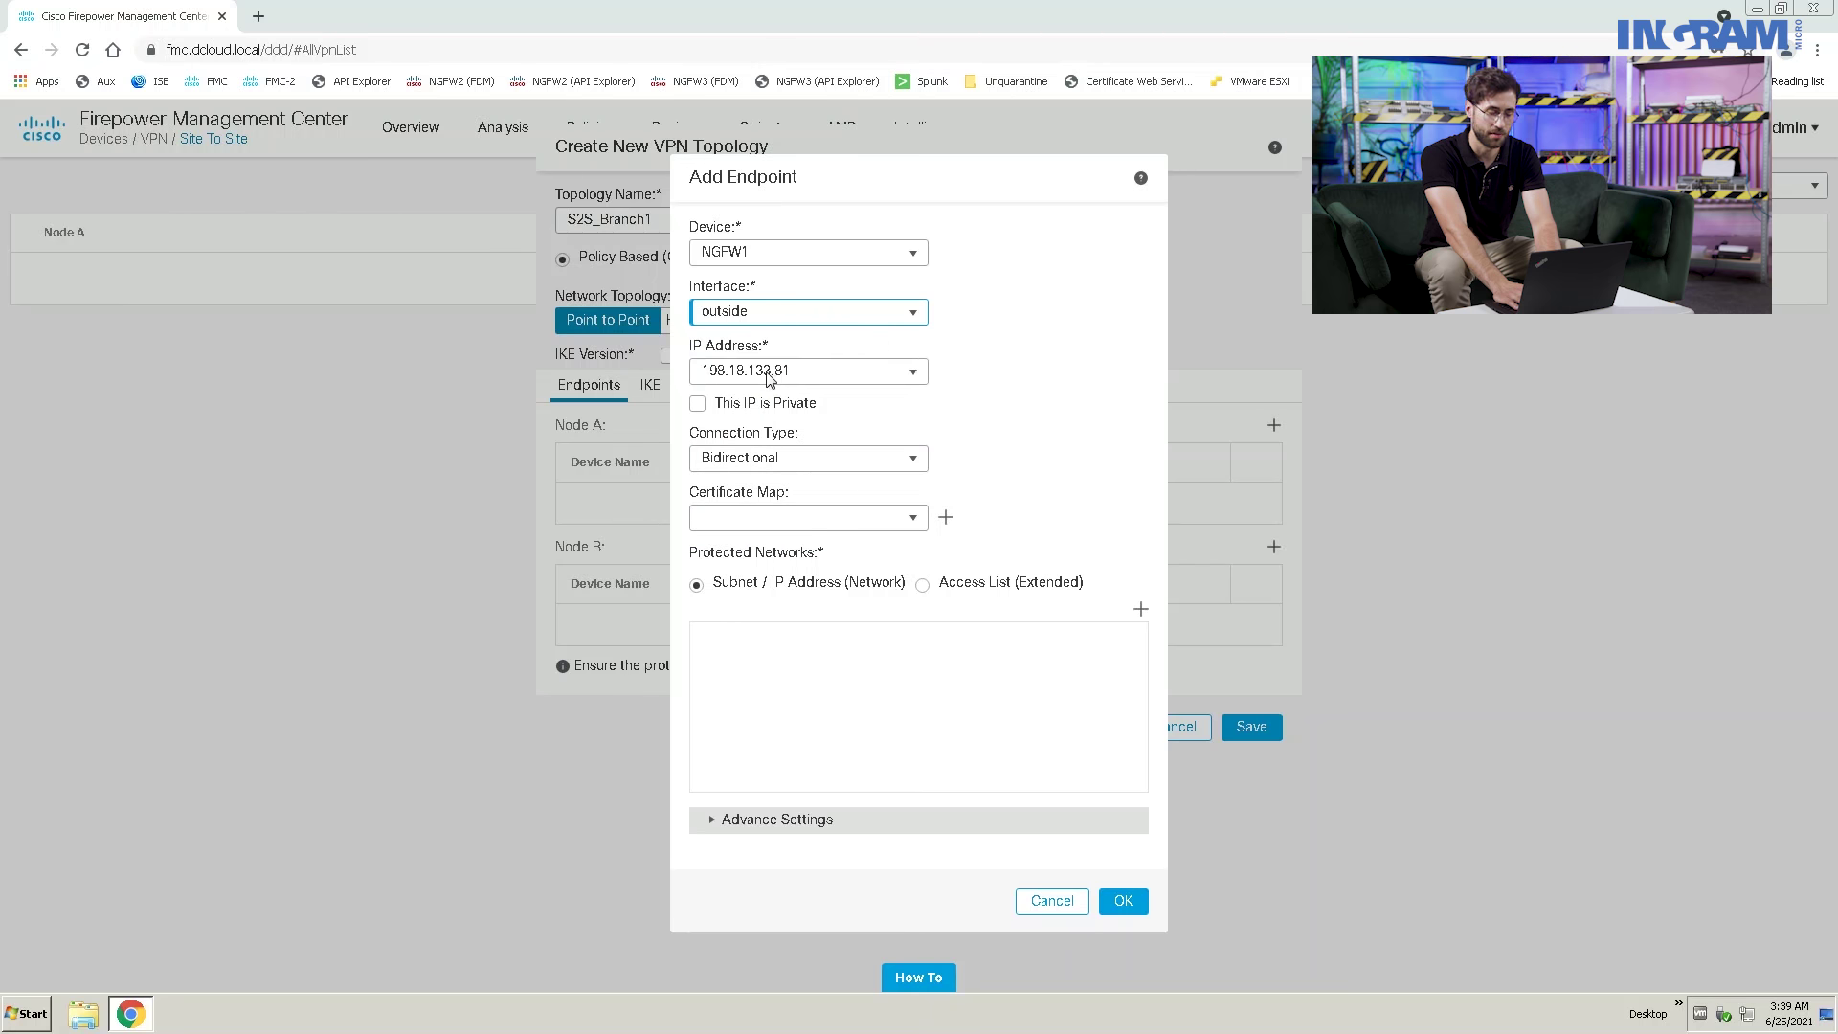
Step: Set MainOfficeNetwork as the protected network of the Node A endpoint and confirm the endpoint
{"action": "left_click", "coordinate": [1141, 609]}
{"action": "left_click", "coordinate": [829, 444]}
{"action": "left_click_drag", "start_coordinate": [792, 493], "coordinate": [1034, 517]}
{"action": "left_click", "coordinate": [1187, 714]}
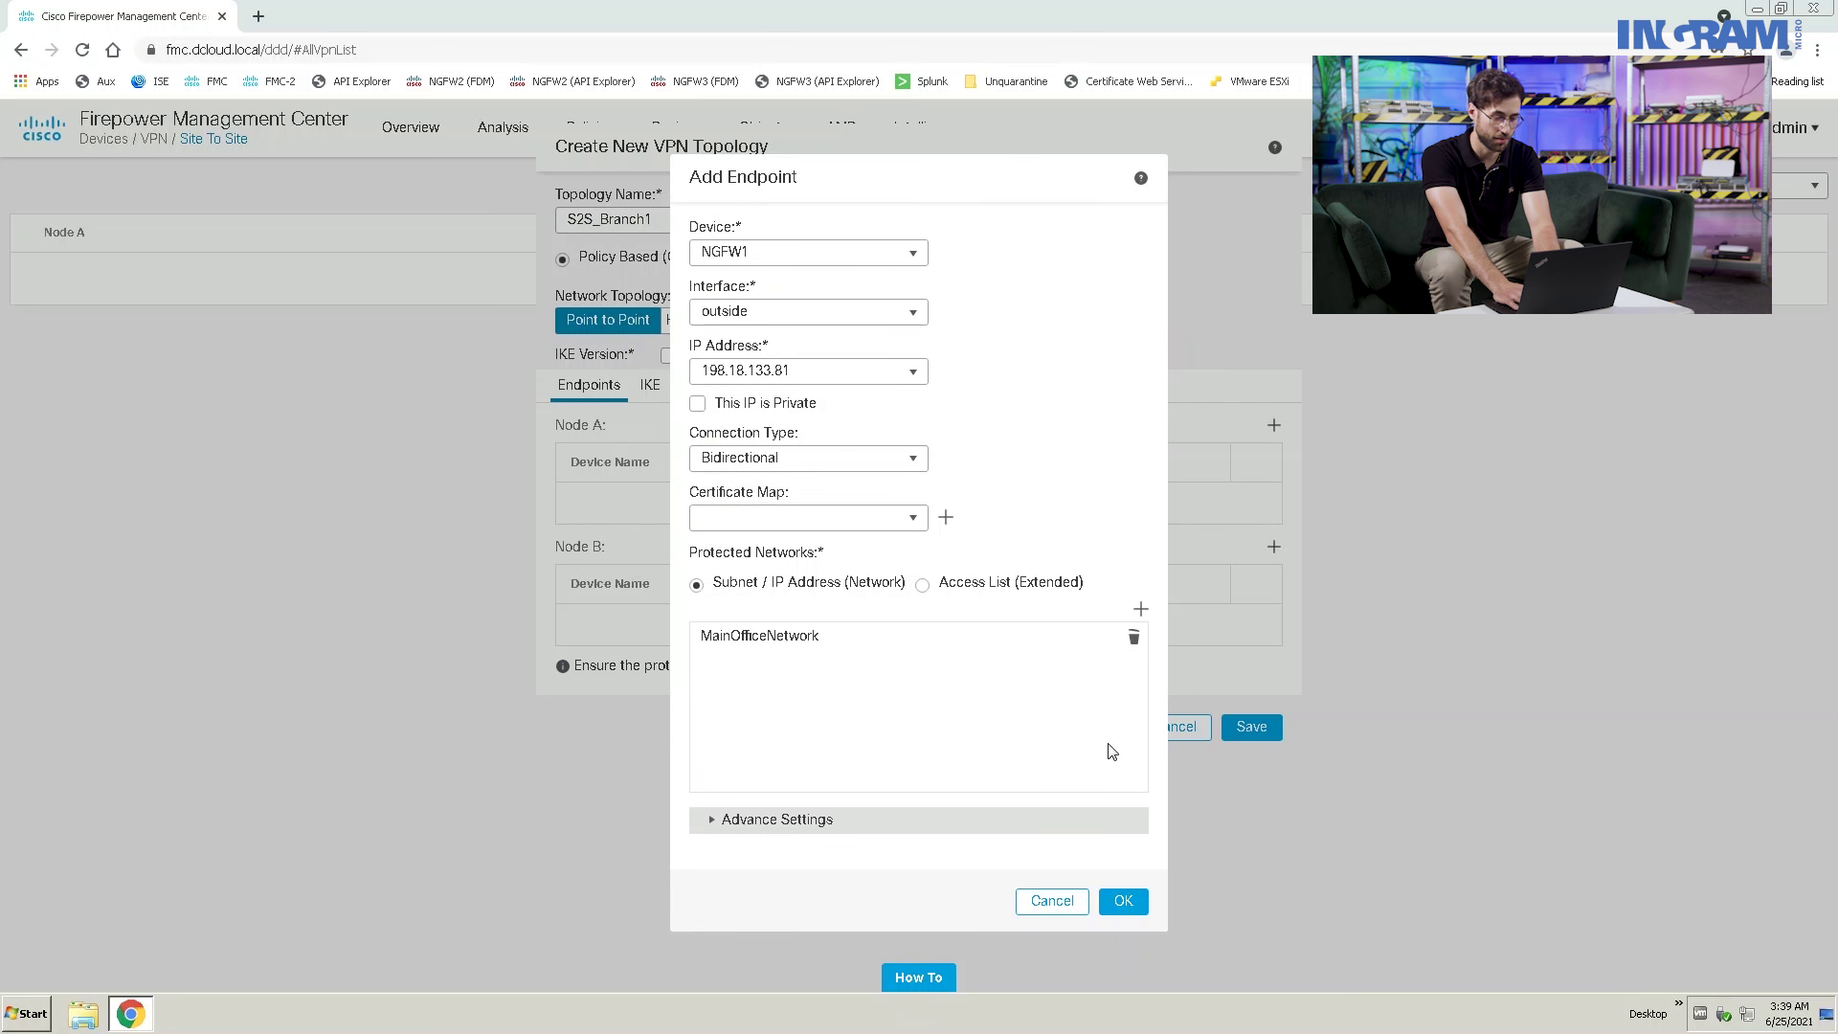
{"action": "left_click", "coordinate": [1123, 901]}
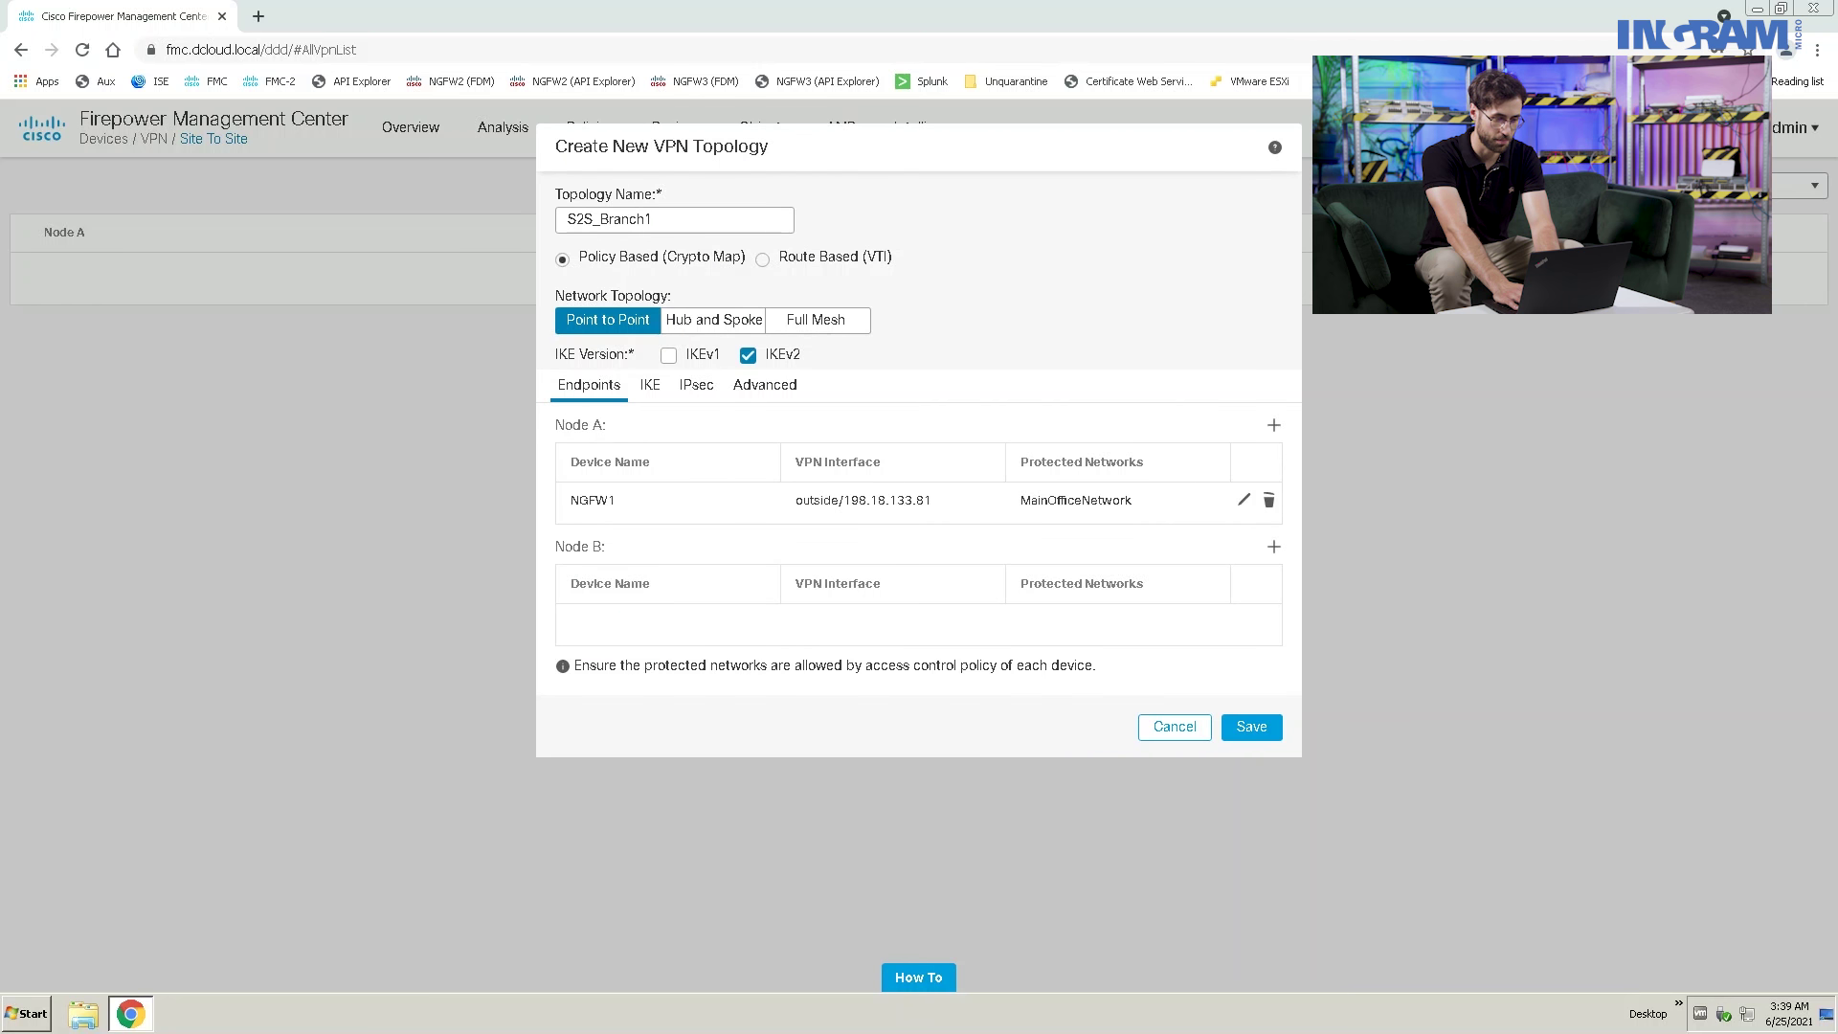
Step: Start a Node B endpoint using device NGFWBR1 and its outside interface
{"action": "left_click", "coordinate": [1273, 546]}
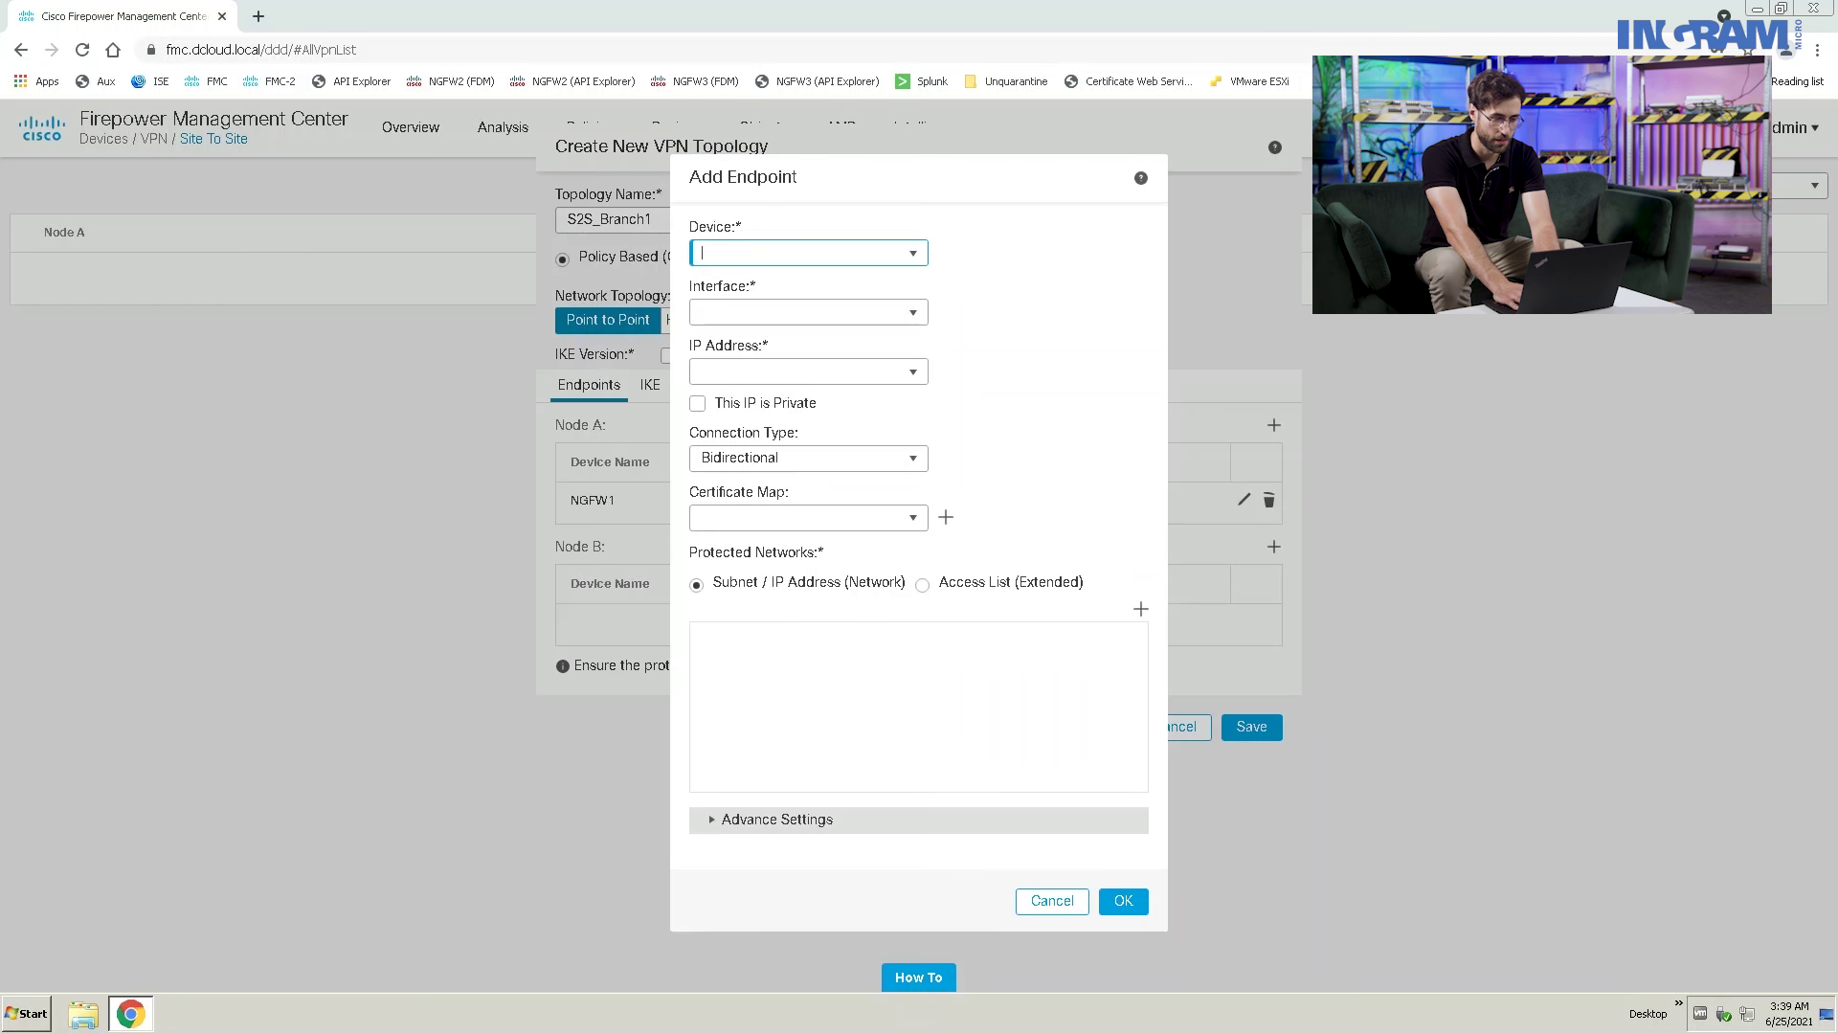
{"action": "left_click", "coordinate": [918, 253]}
{"action": "left_click", "coordinate": [879, 300]}
{"action": "left_click", "coordinate": [910, 314]}
{"action": "left_click", "coordinate": [895, 340]}
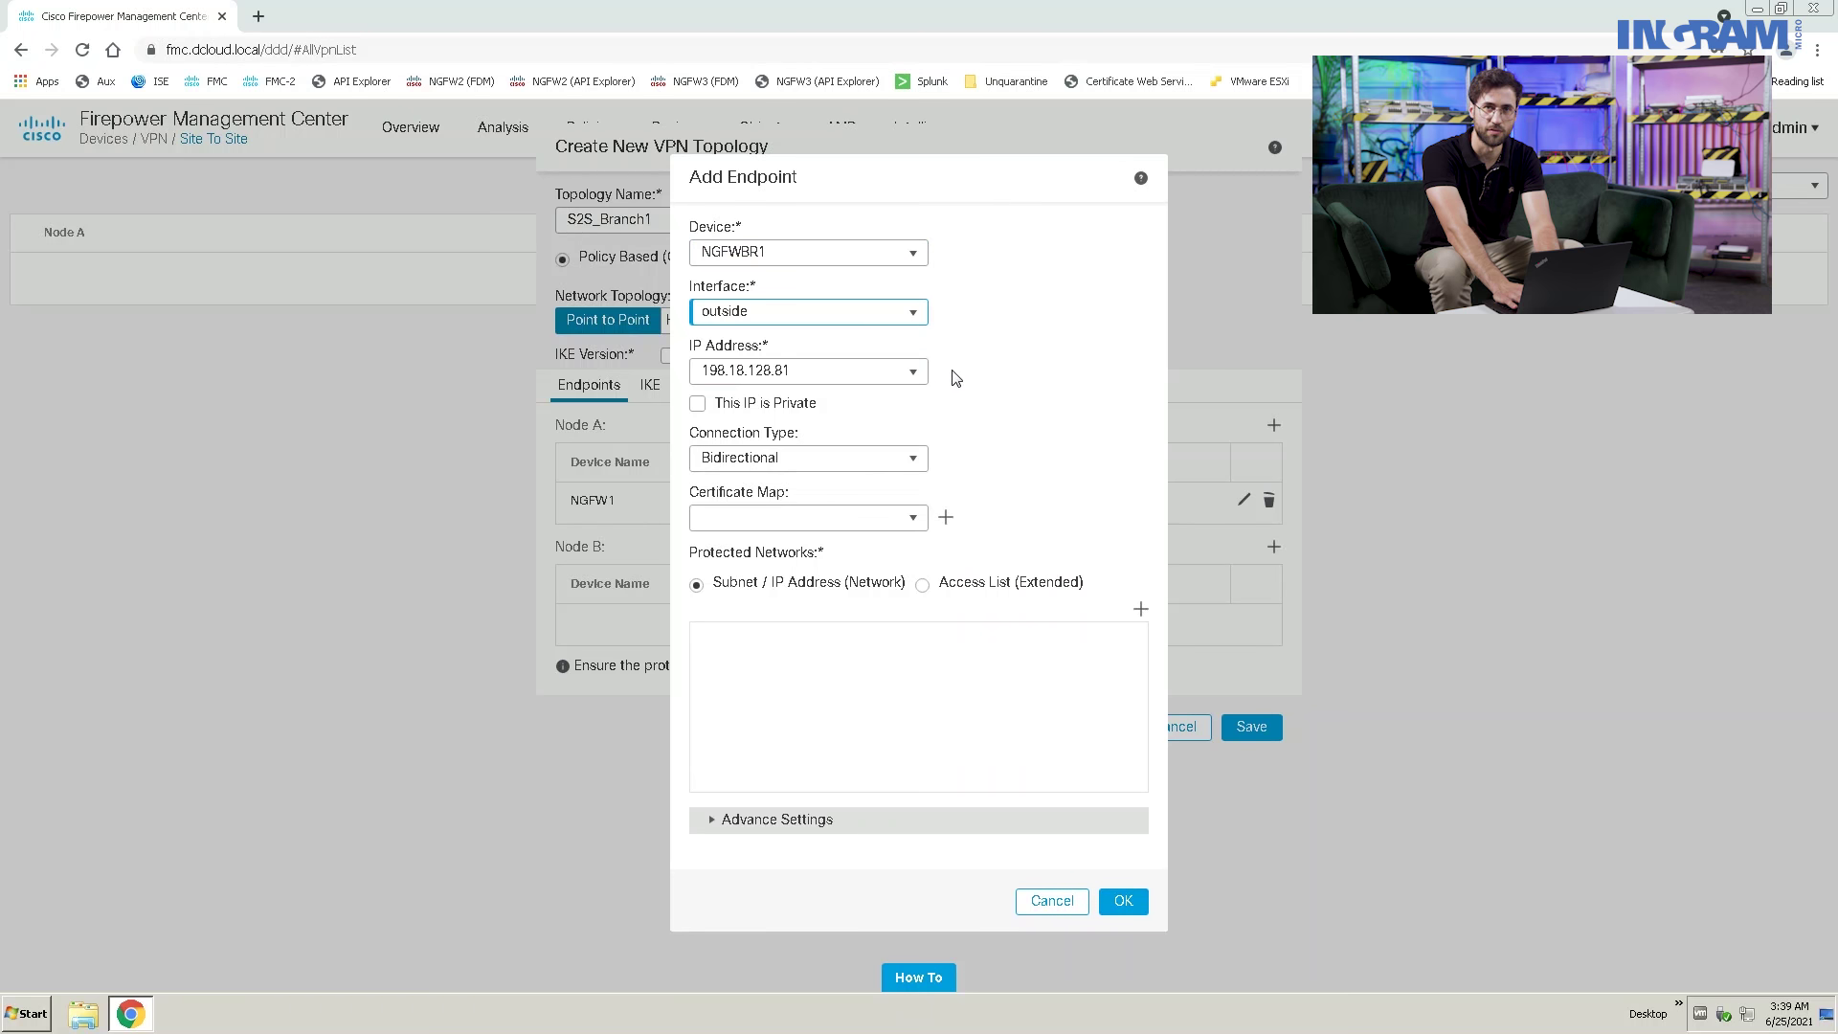
Step: Set Branch1OfficeNetwork as the protected network of the Node B endpoint and confirm the endpoint
{"action": "left_click", "coordinate": [1142, 610]}
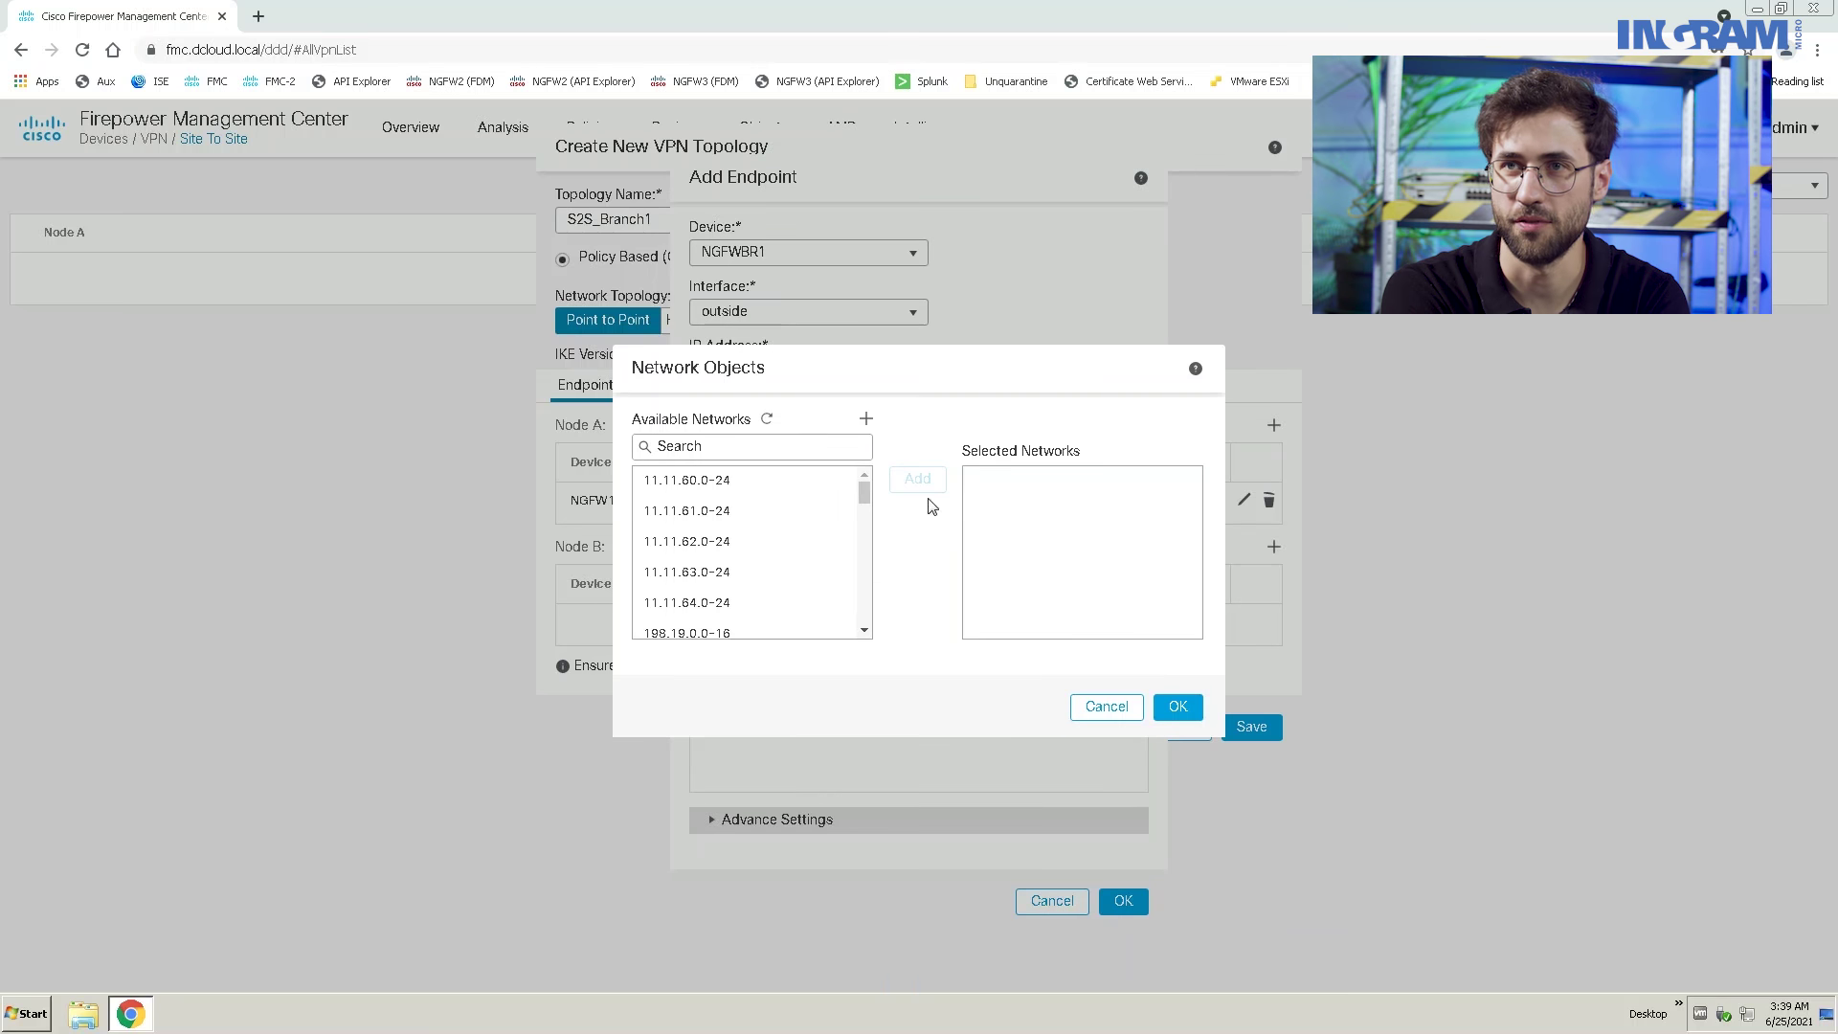
{"action": "type", "text": "Bran"}
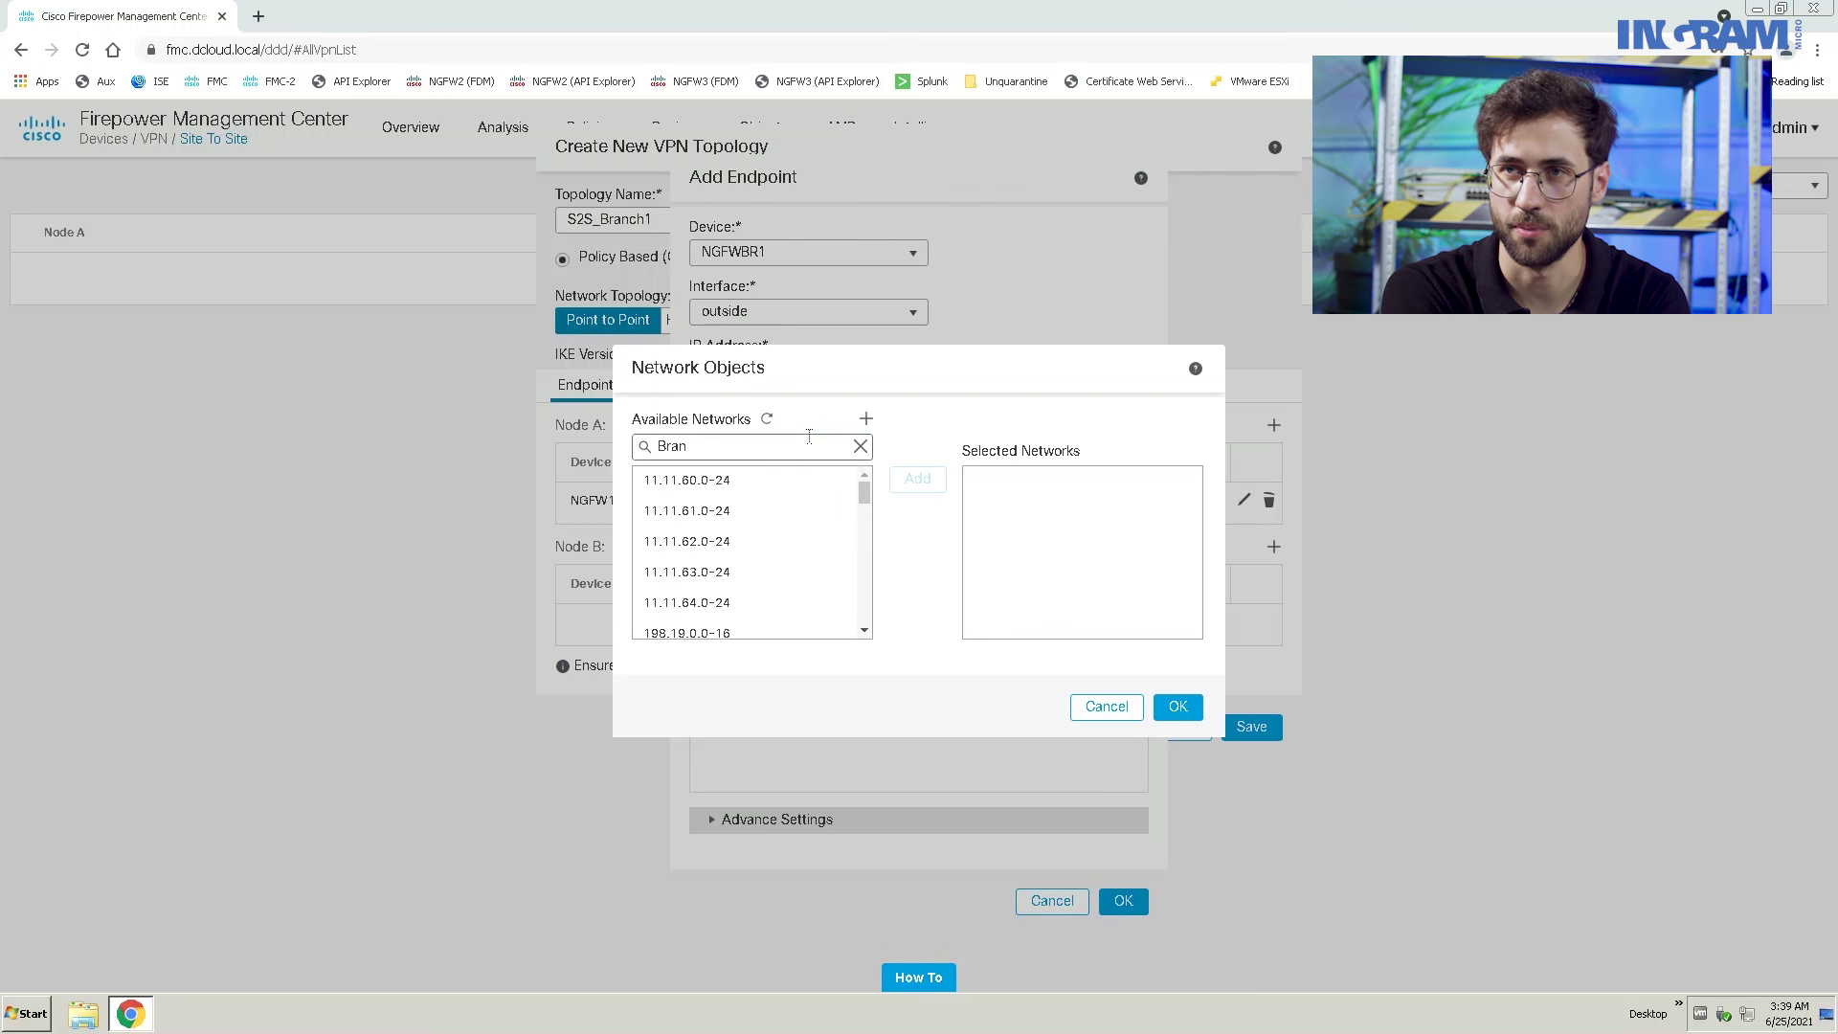
{"action": "left_click", "coordinate": [784, 486]}
{"action": "left_click", "coordinate": [918, 479]}
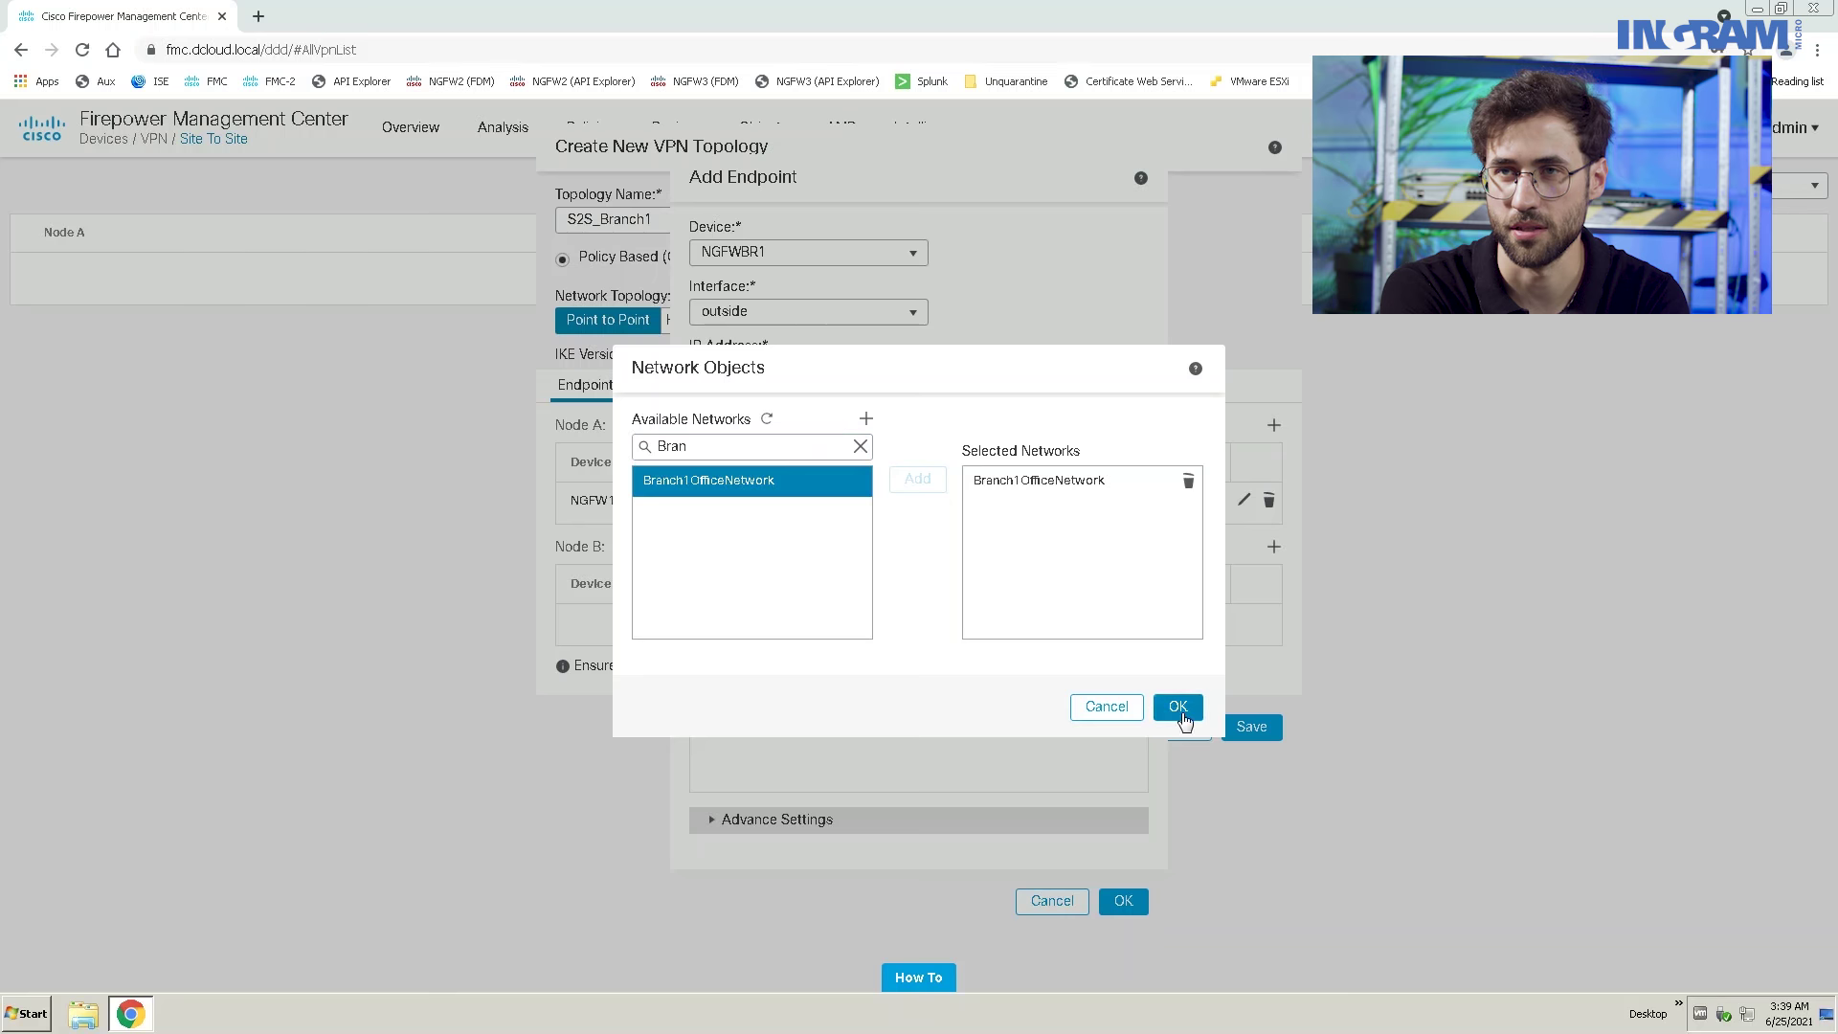
{"action": "left_click", "coordinate": [1178, 707]}
{"action": "left_click", "coordinate": [1126, 901]}
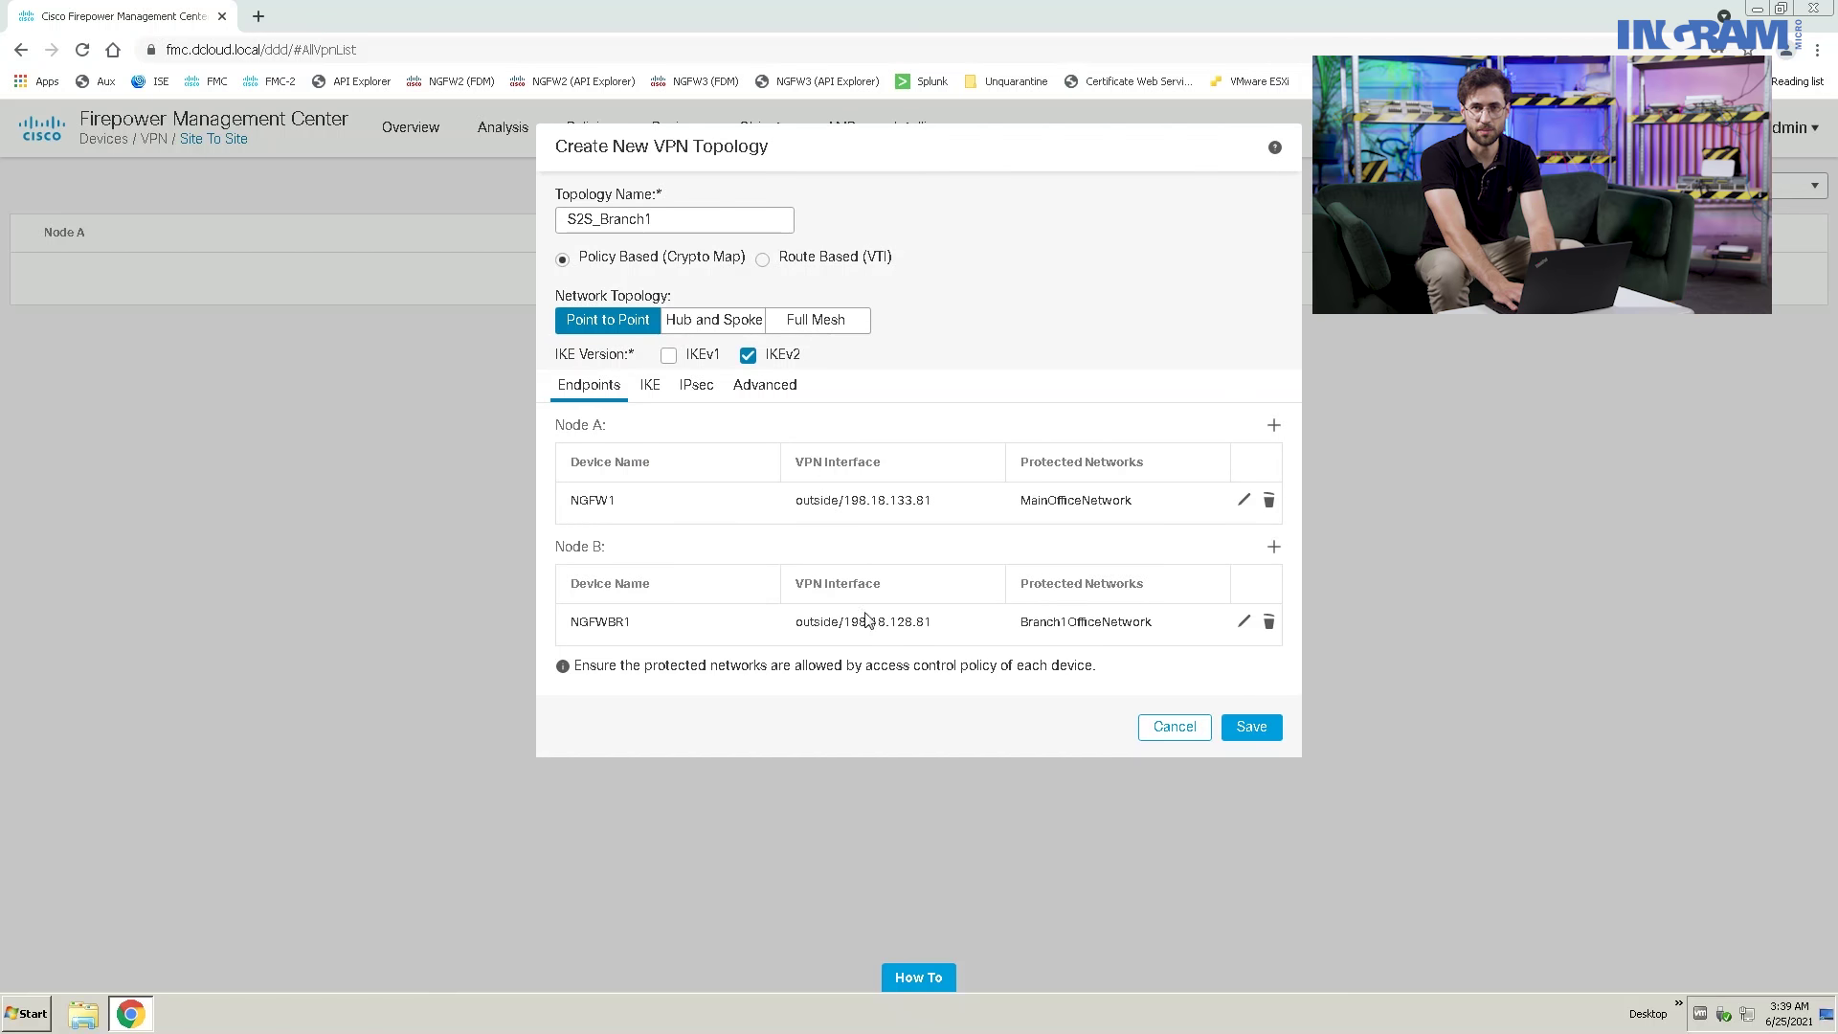
Step: Set the topology's IKEv2 policy to AES-SHA-SHA-LATEST with Pre-shared Automatic Key authentication
{"action": "left_click", "coordinate": [652, 389]}
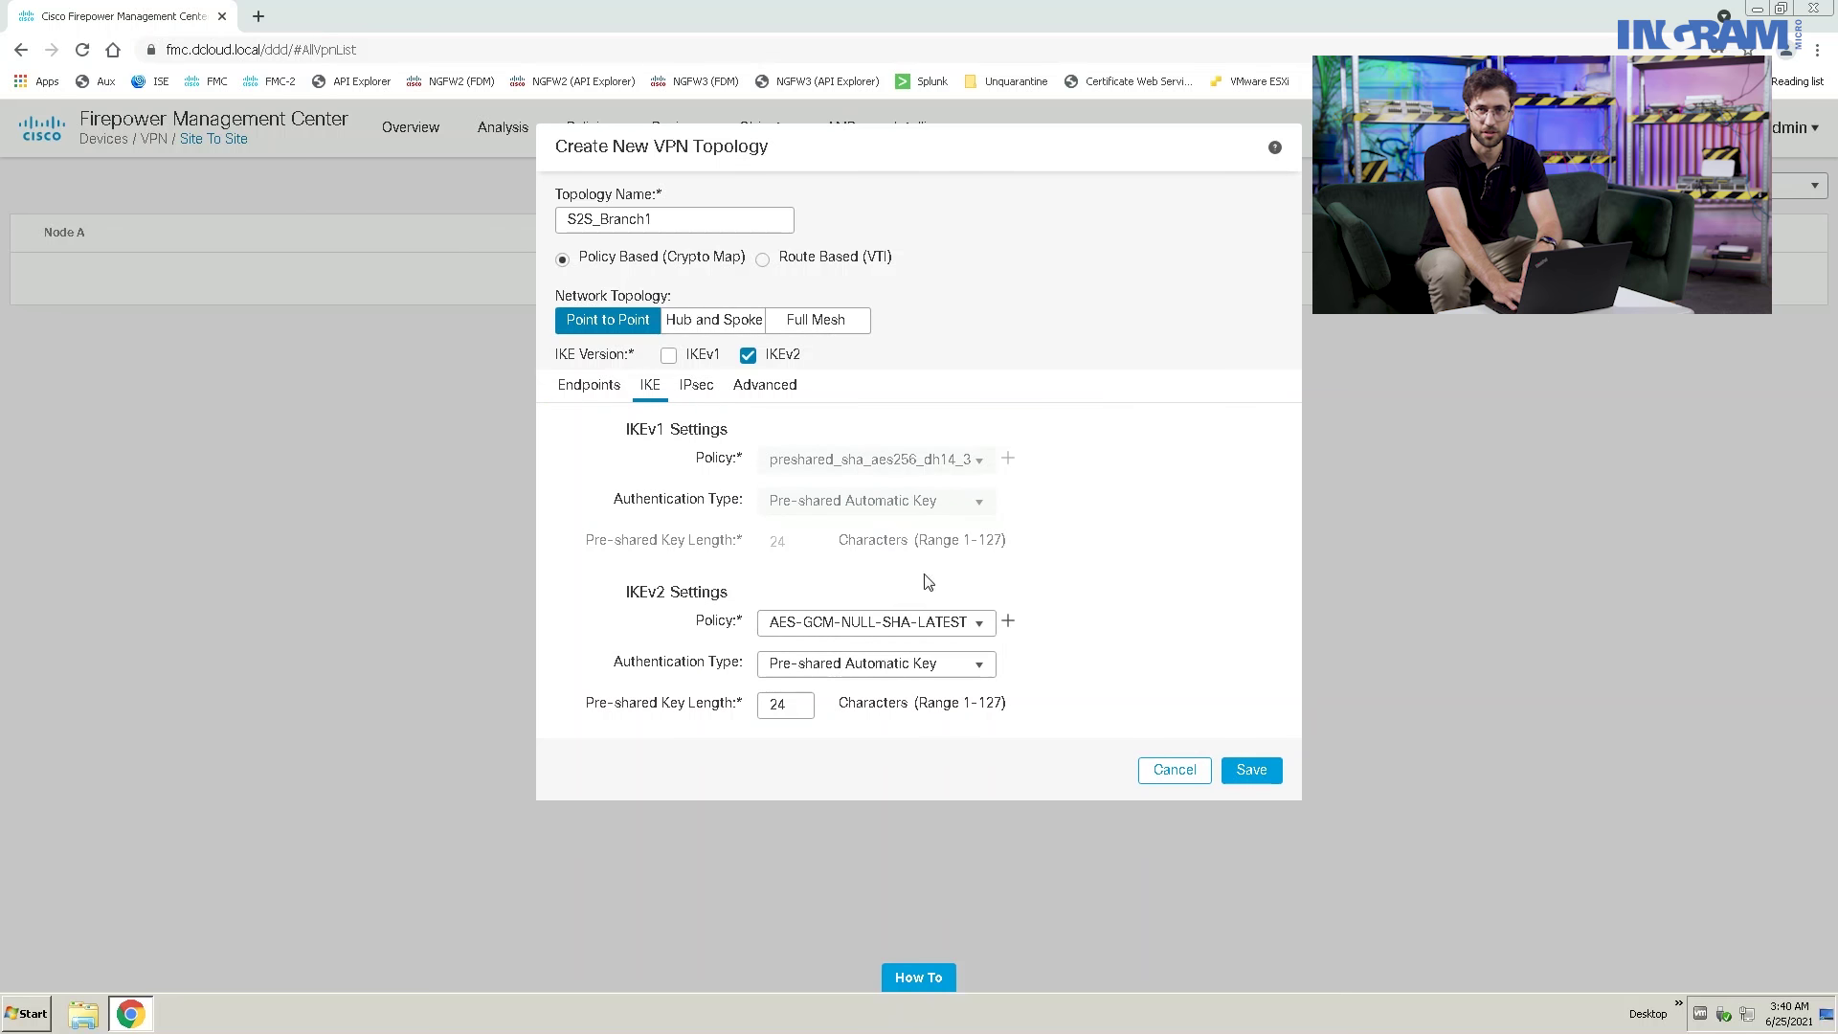
{"action": "left_click", "coordinate": [979, 621]}
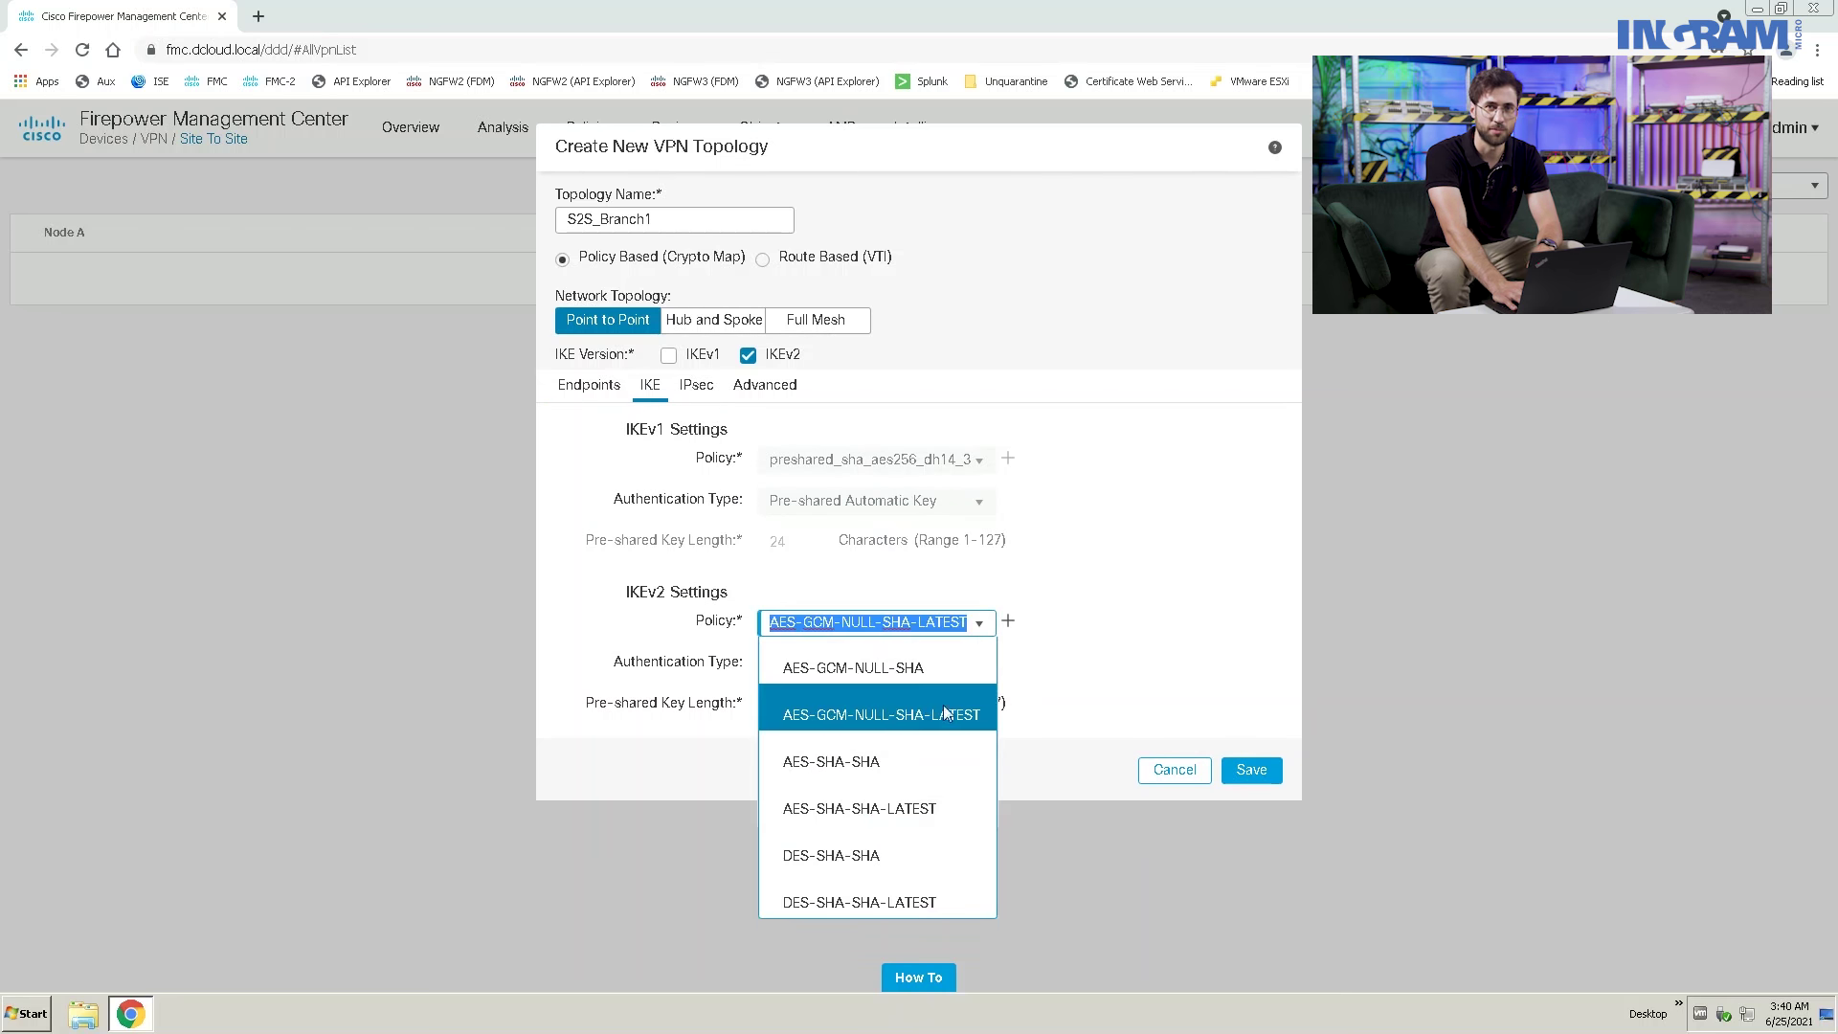
{"action": "left_click", "coordinate": [924, 812]}
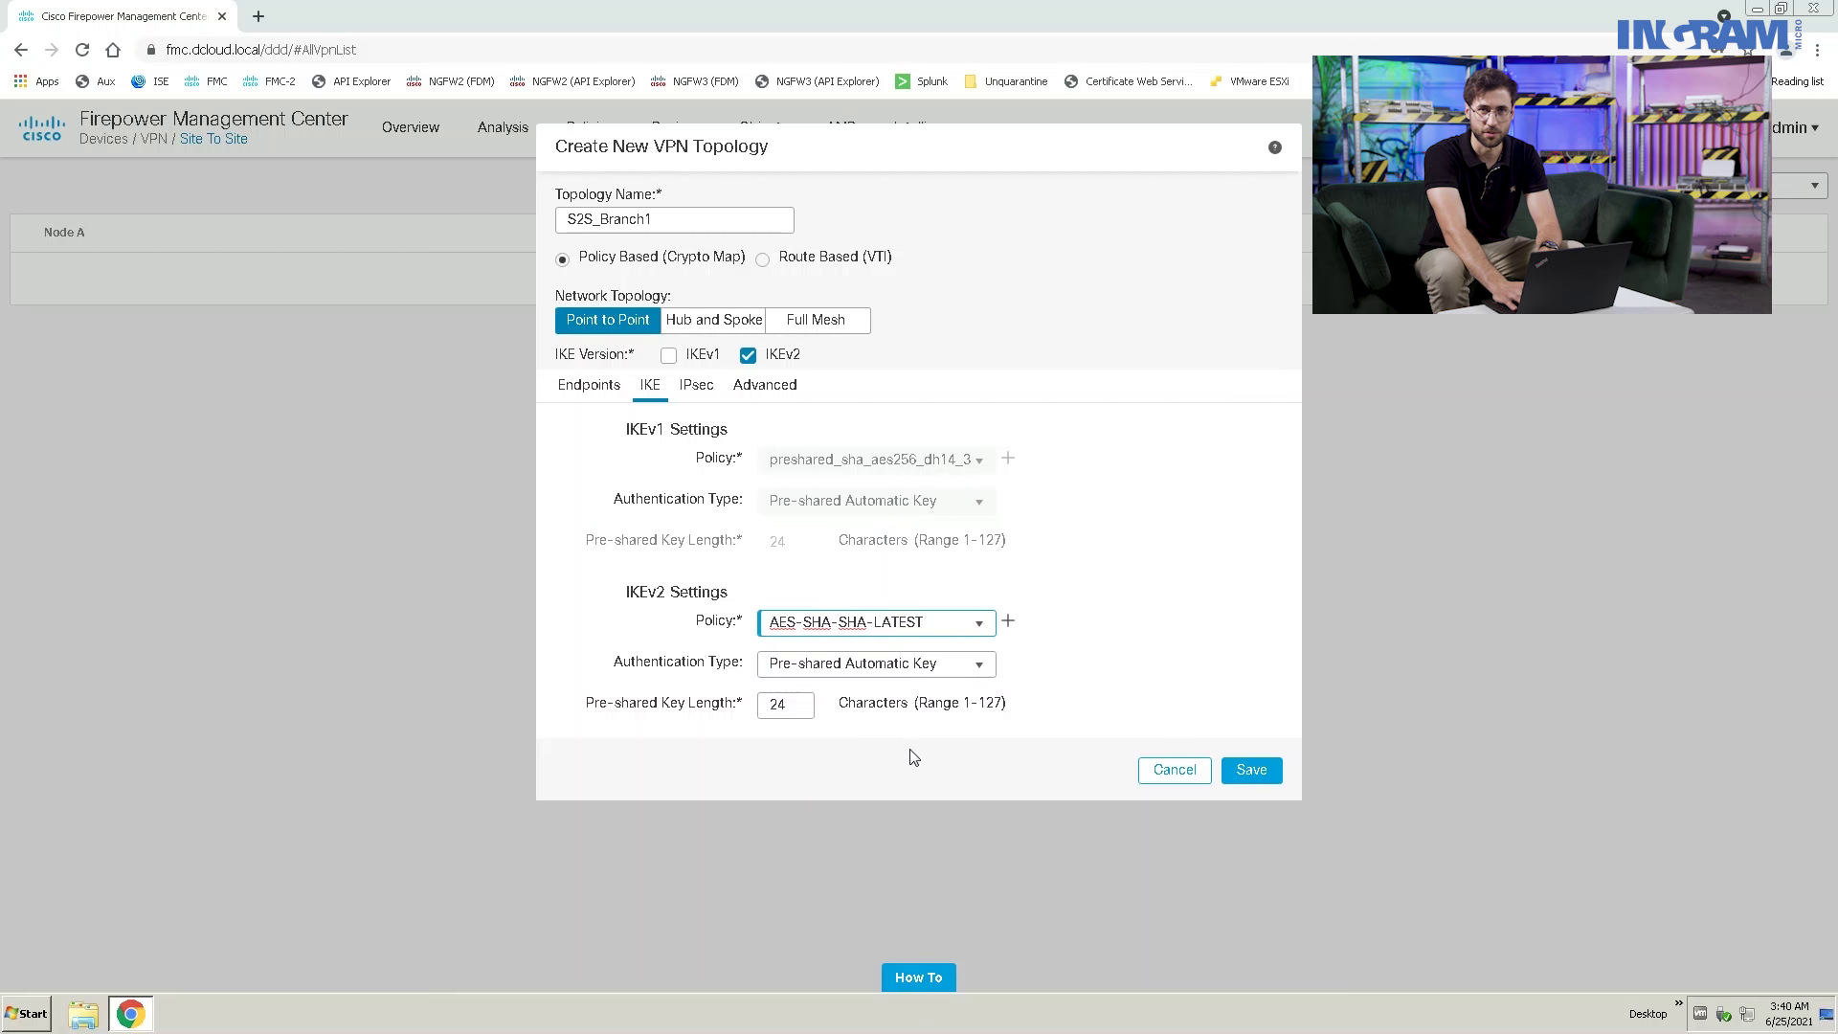
{"action": "left_click", "coordinate": [987, 675]}
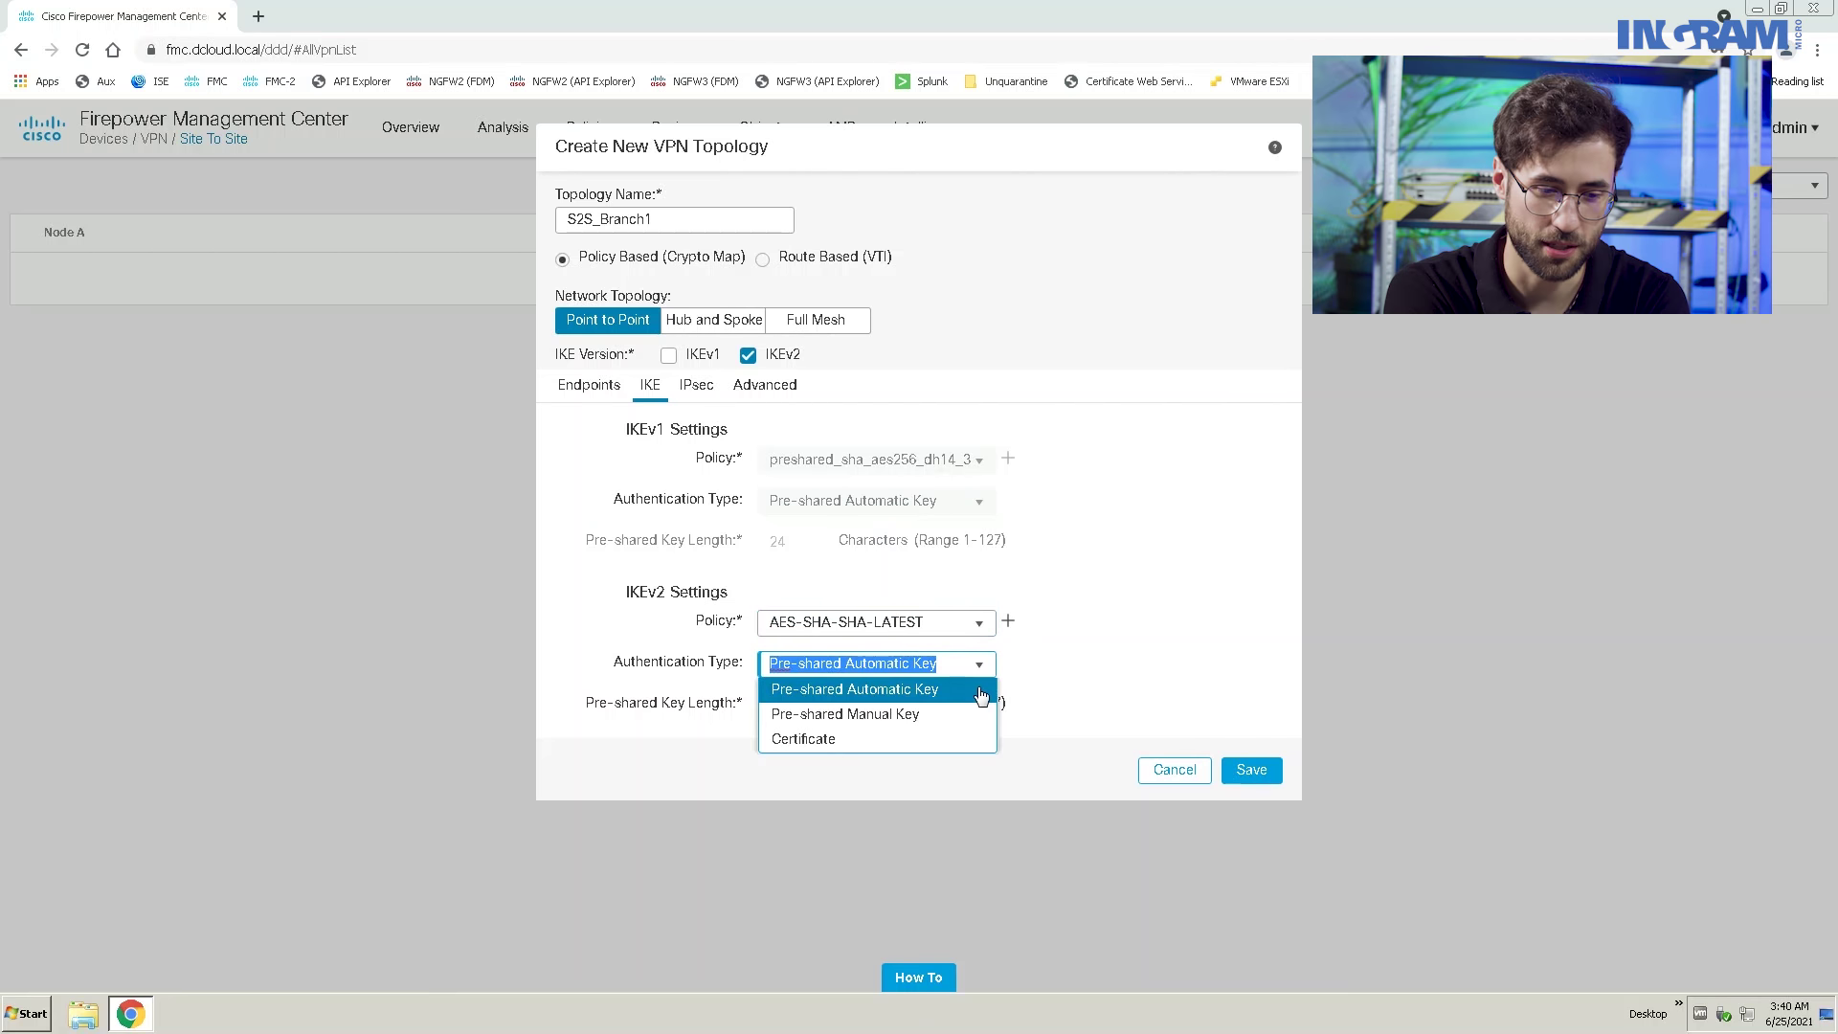
{"action": "left_click", "coordinate": [979, 688]}
Step: Replace the AES-GCM IKEv2 IPsec proposal with AES-SHA and save the VPN topology
{"action": "left_click", "coordinate": [696, 385]}
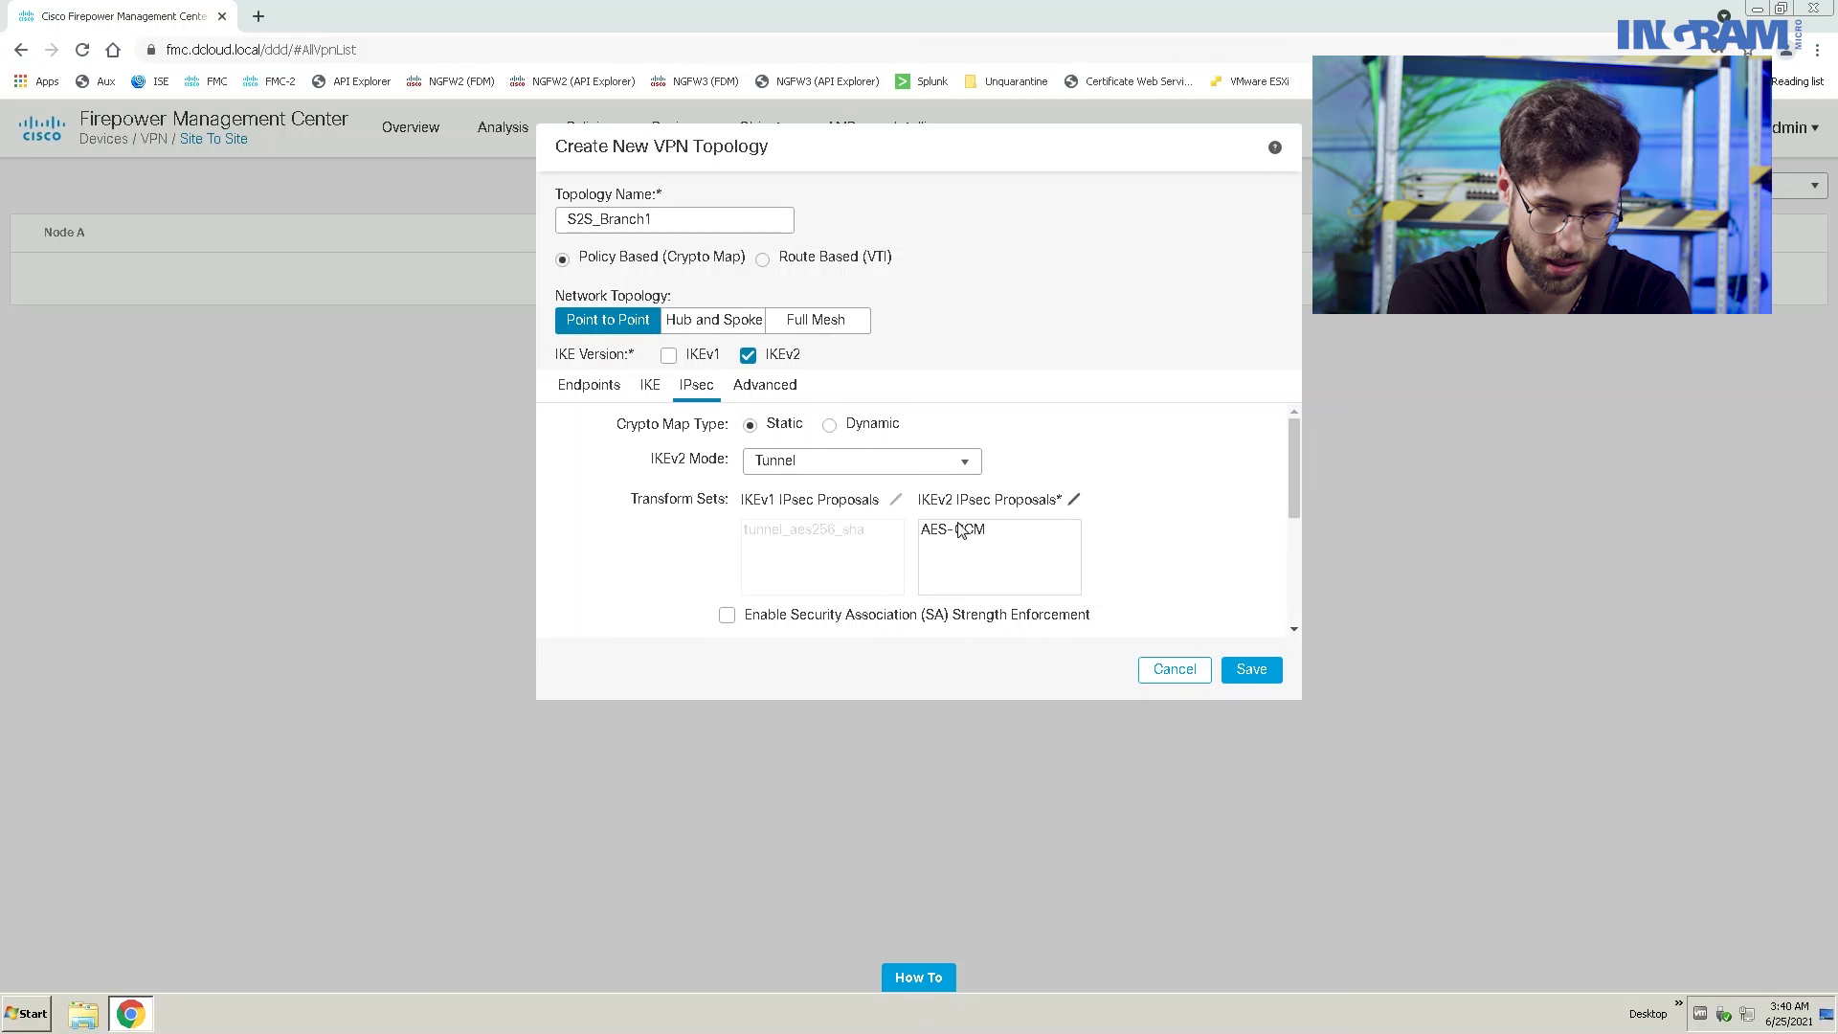
{"action": "left_click", "coordinate": [1074, 499]}
{"action": "left_click", "coordinate": [743, 513]}
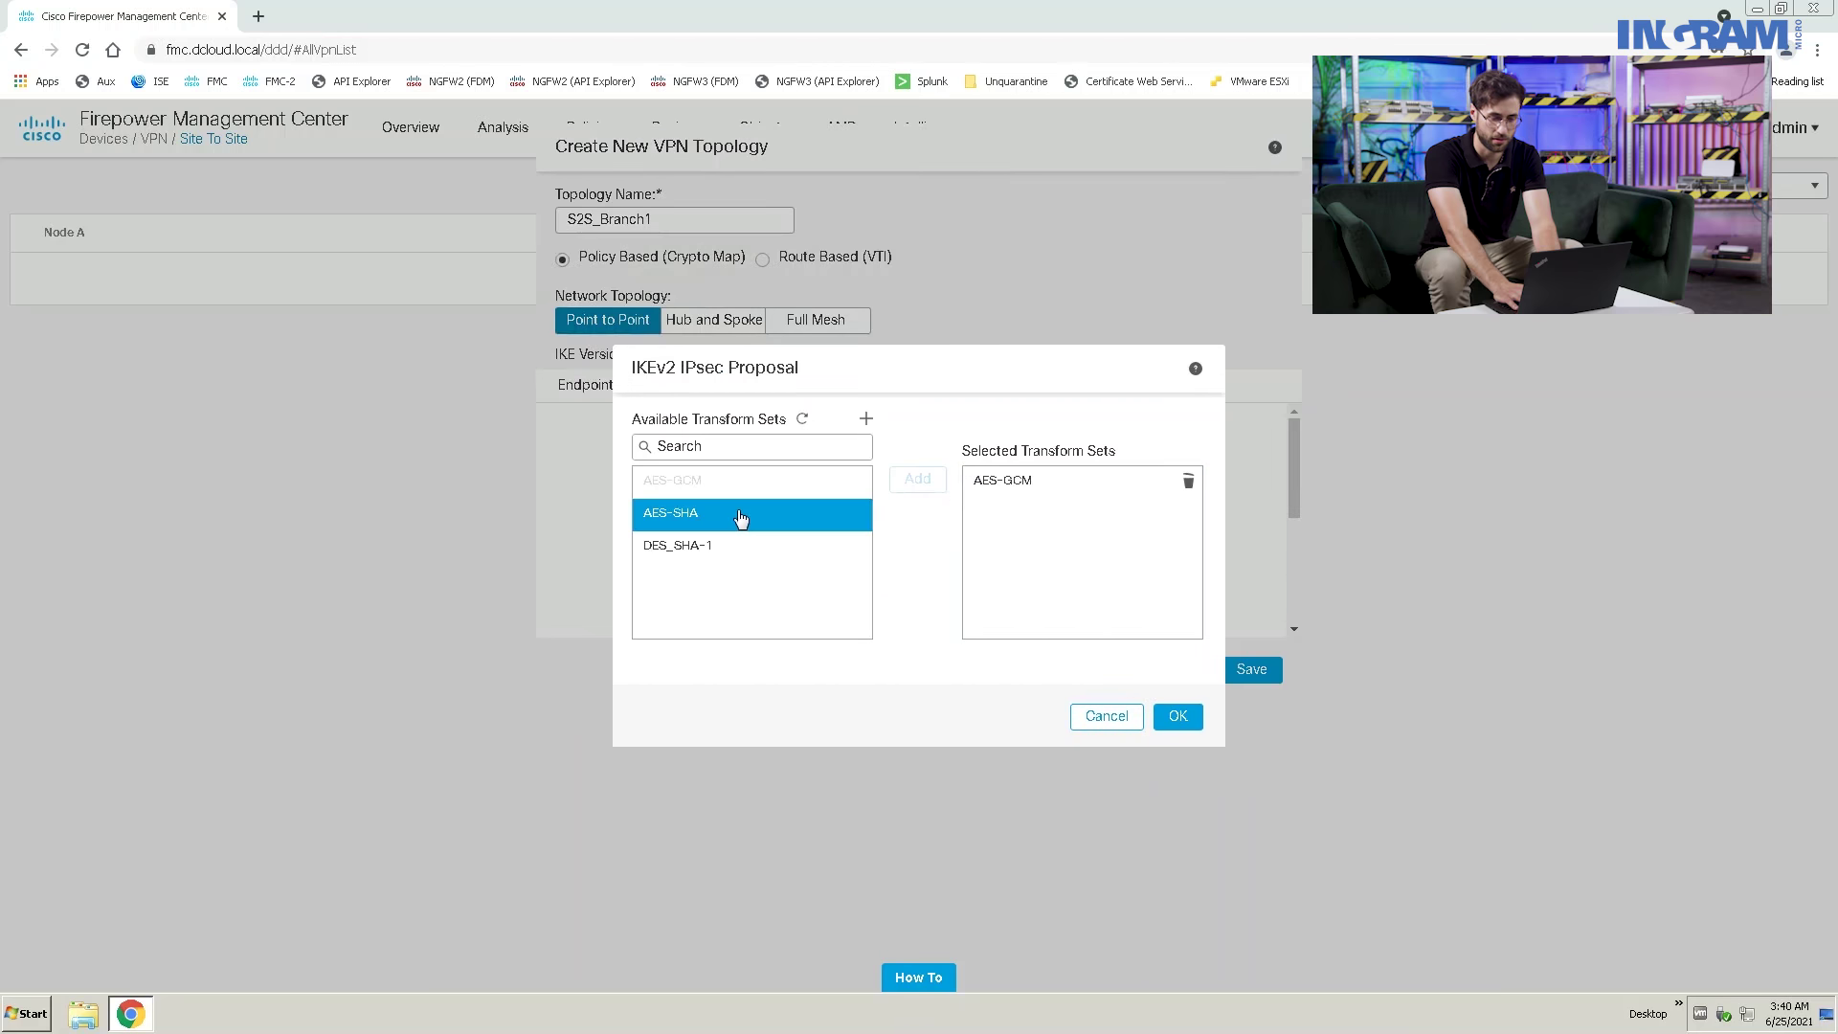
{"action": "left_click", "coordinate": [918, 479]}
{"action": "left_click", "coordinate": [1177, 486]}
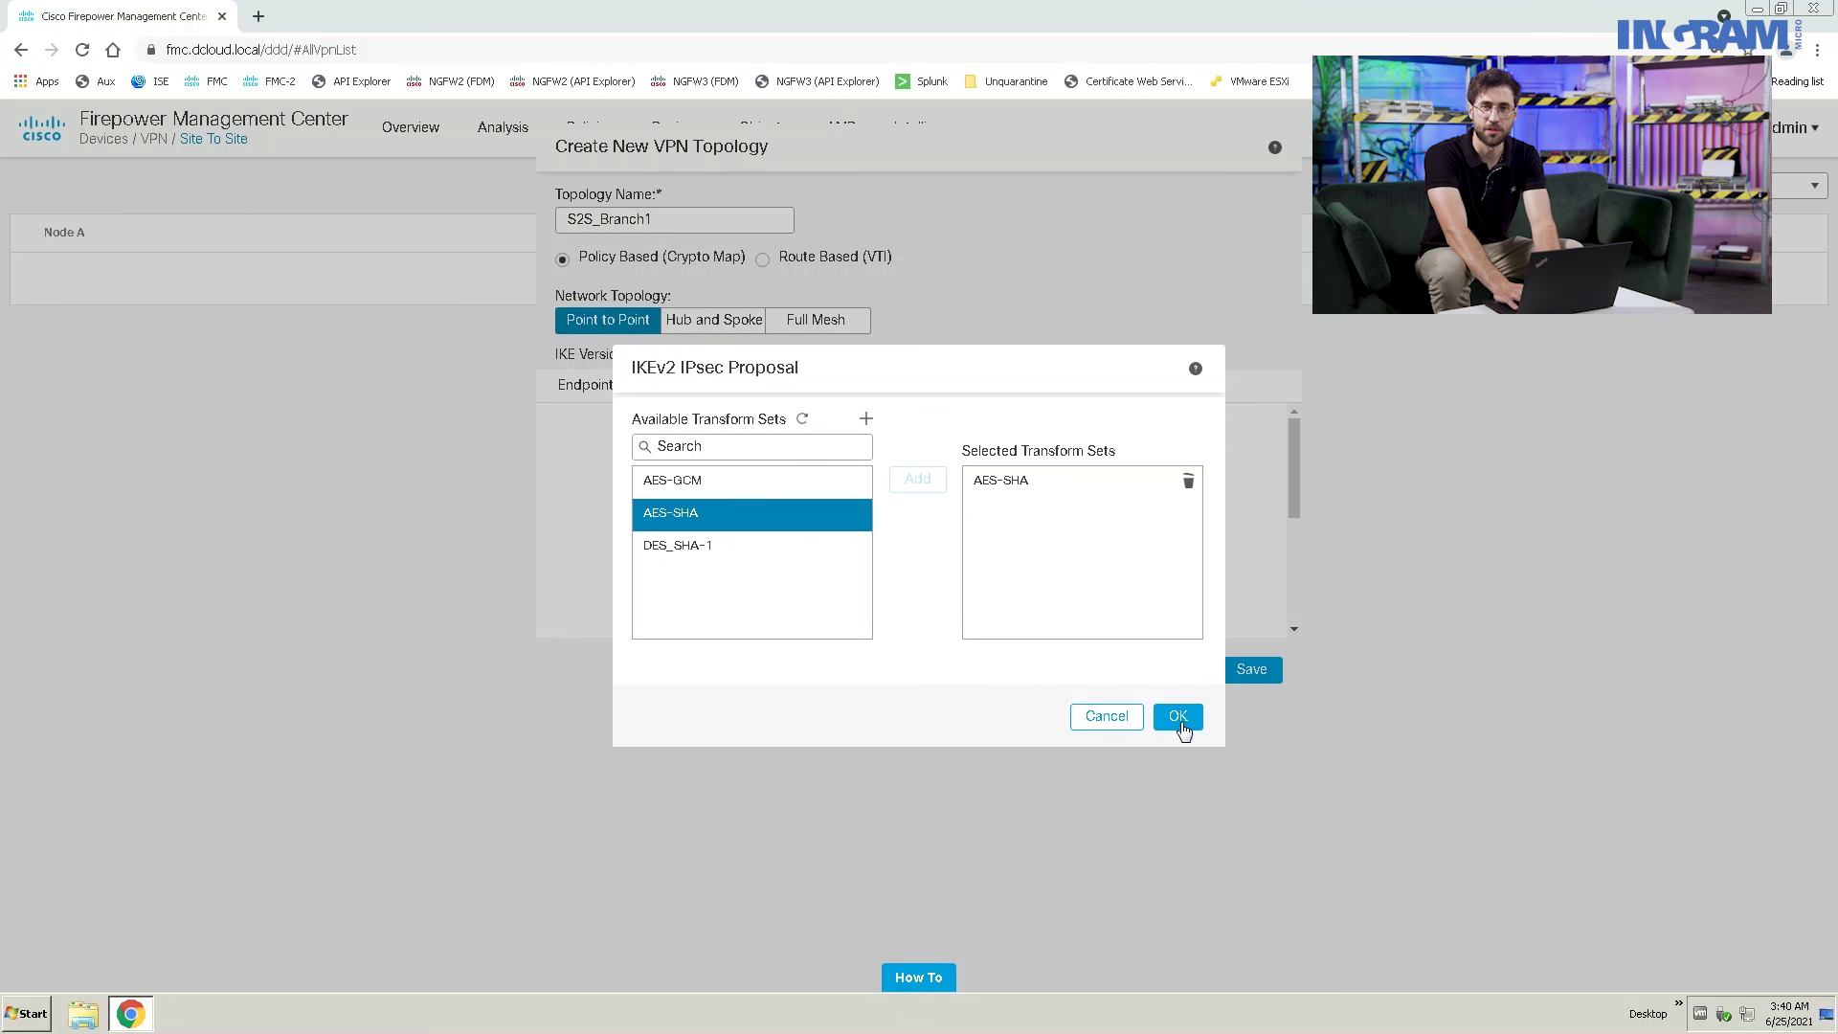
{"action": "left_click", "coordinate": [1177, 717]}
{"action": "left_click", "coordinate": [1271, 671]}
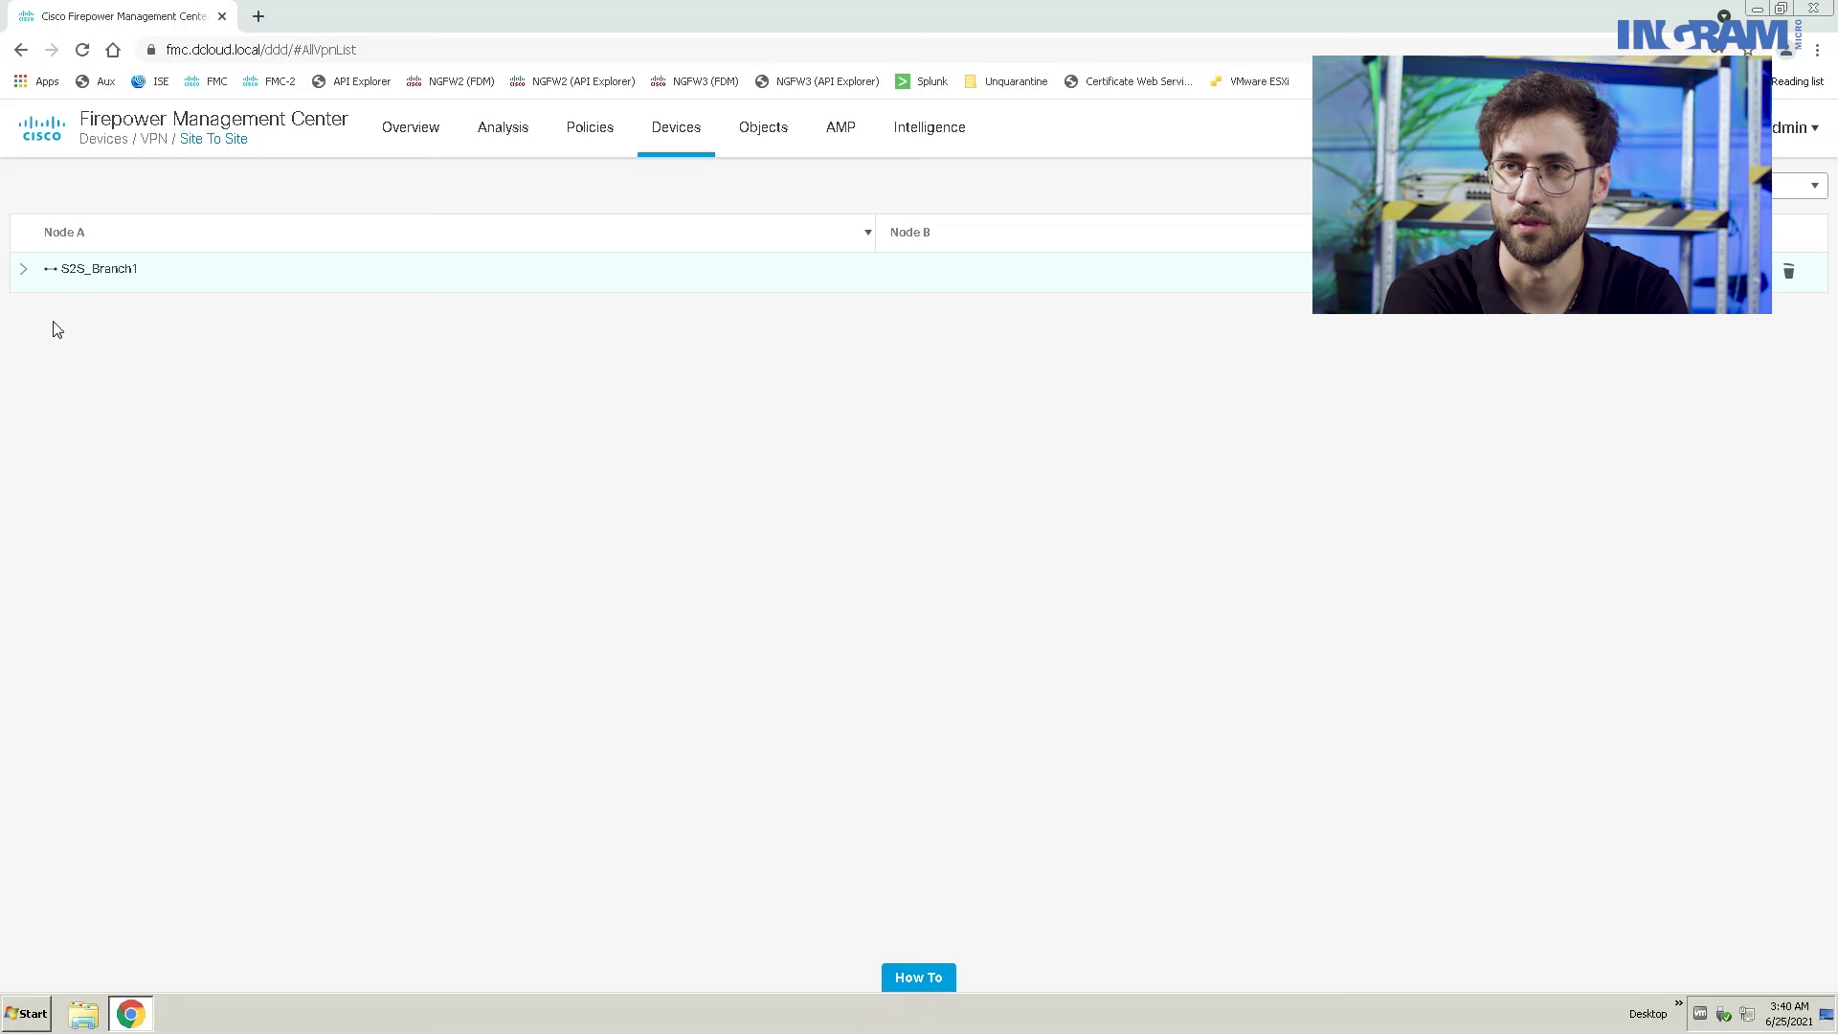
Step: Expand the S2S_Branch1 topology to review its nodes, and open the Default NAT Policy for editing
{"action": "left_click", "coordinate": [24, 269]}
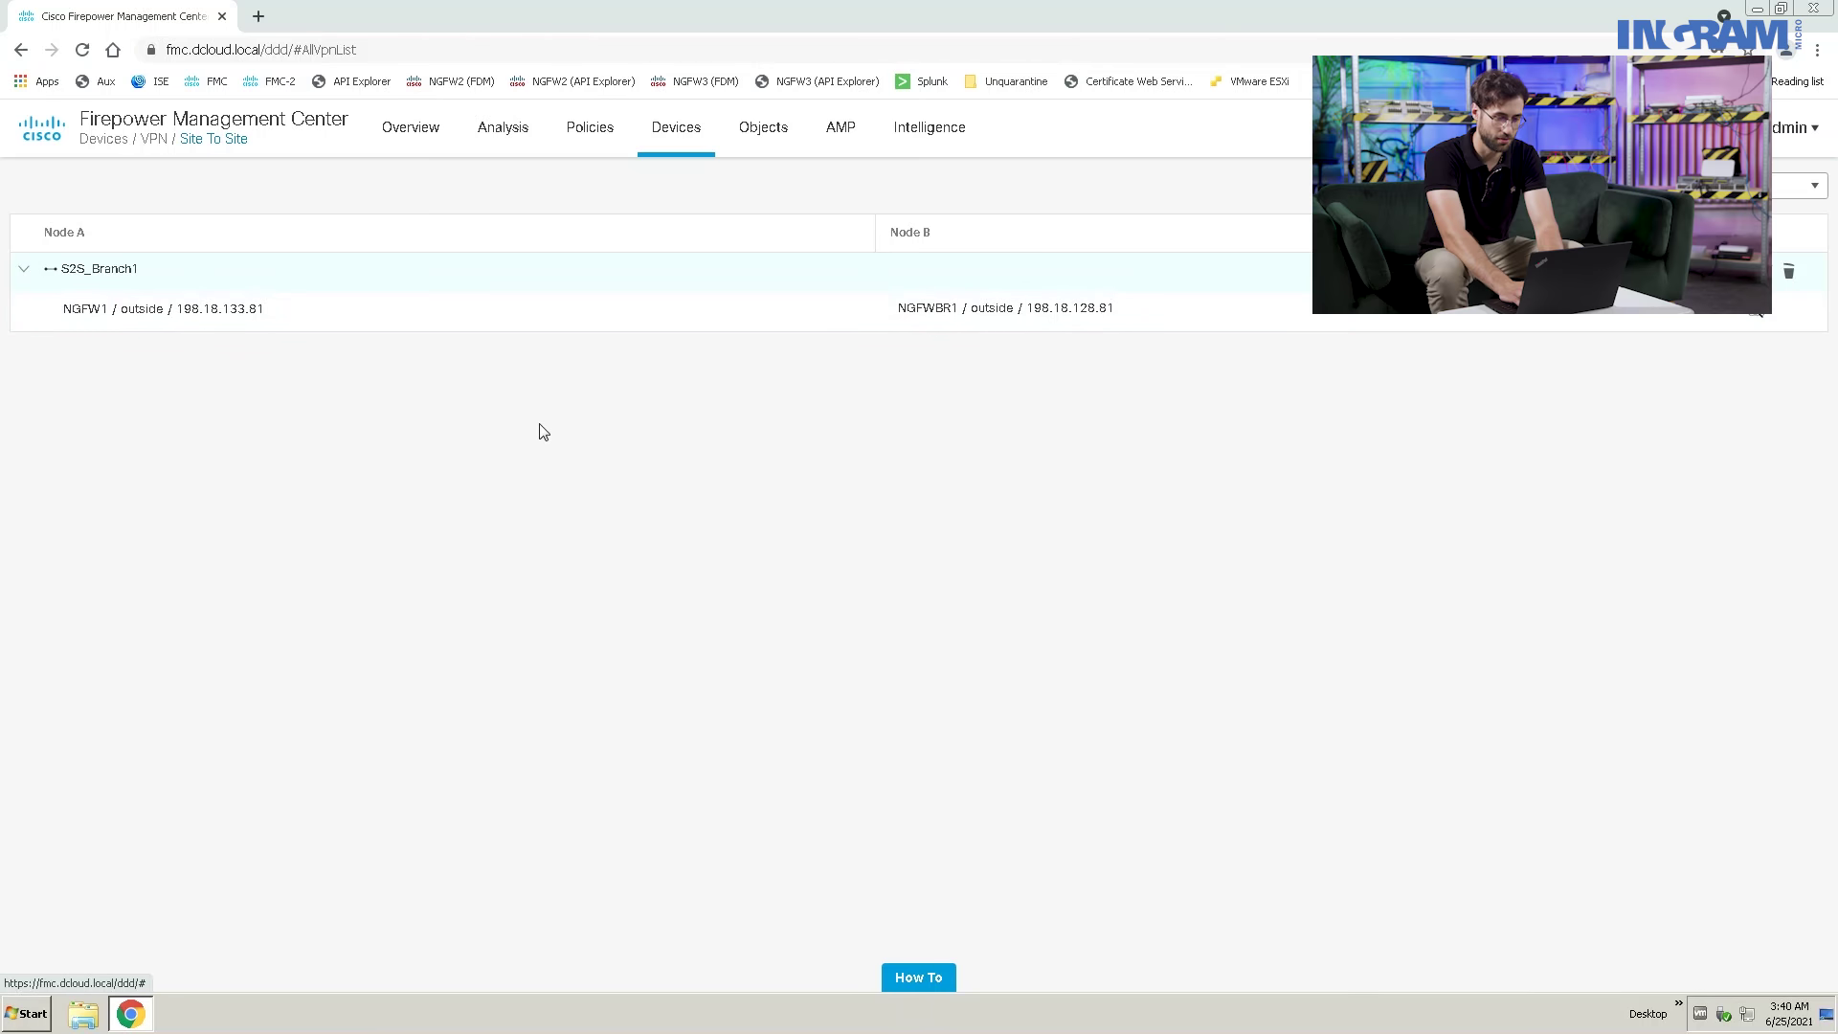
{"action": "mouse_move", "coordinate": [676, 142]}
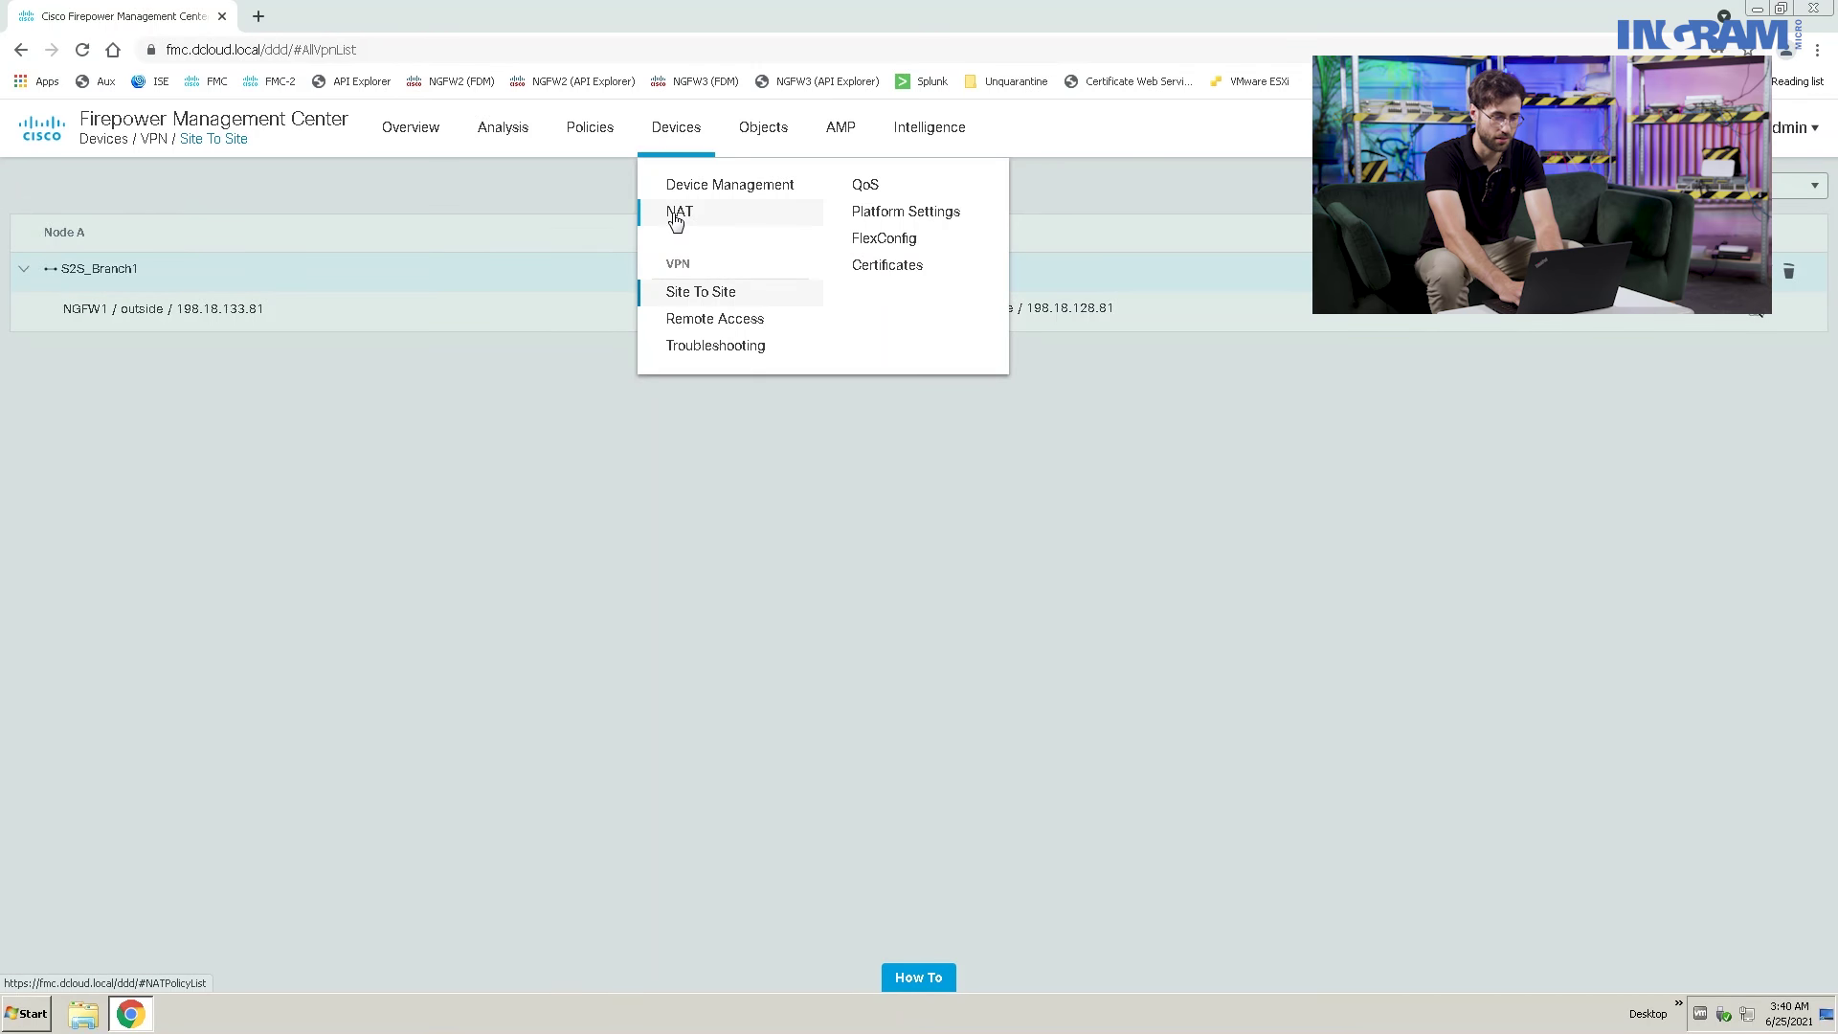
{"action": "left_click", "coordinate": [675, 219]}
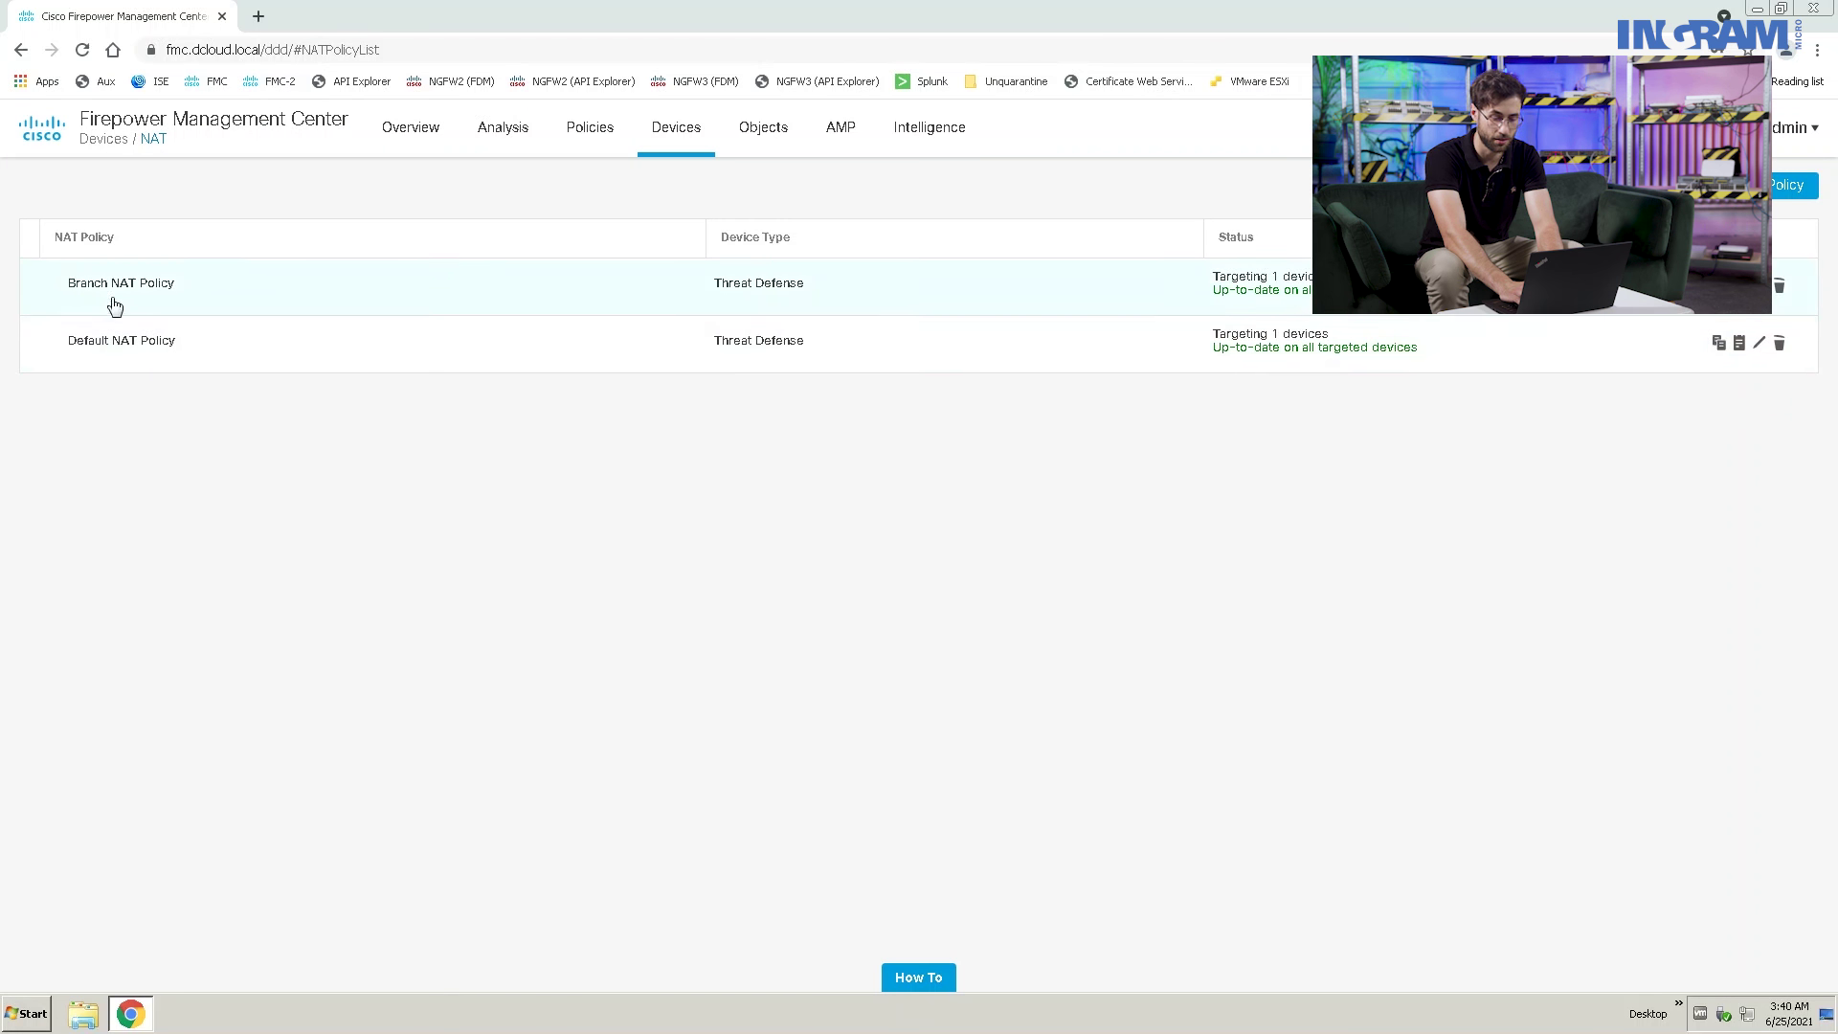
{"action": "left_click", "coordinate": [1760, 345]}
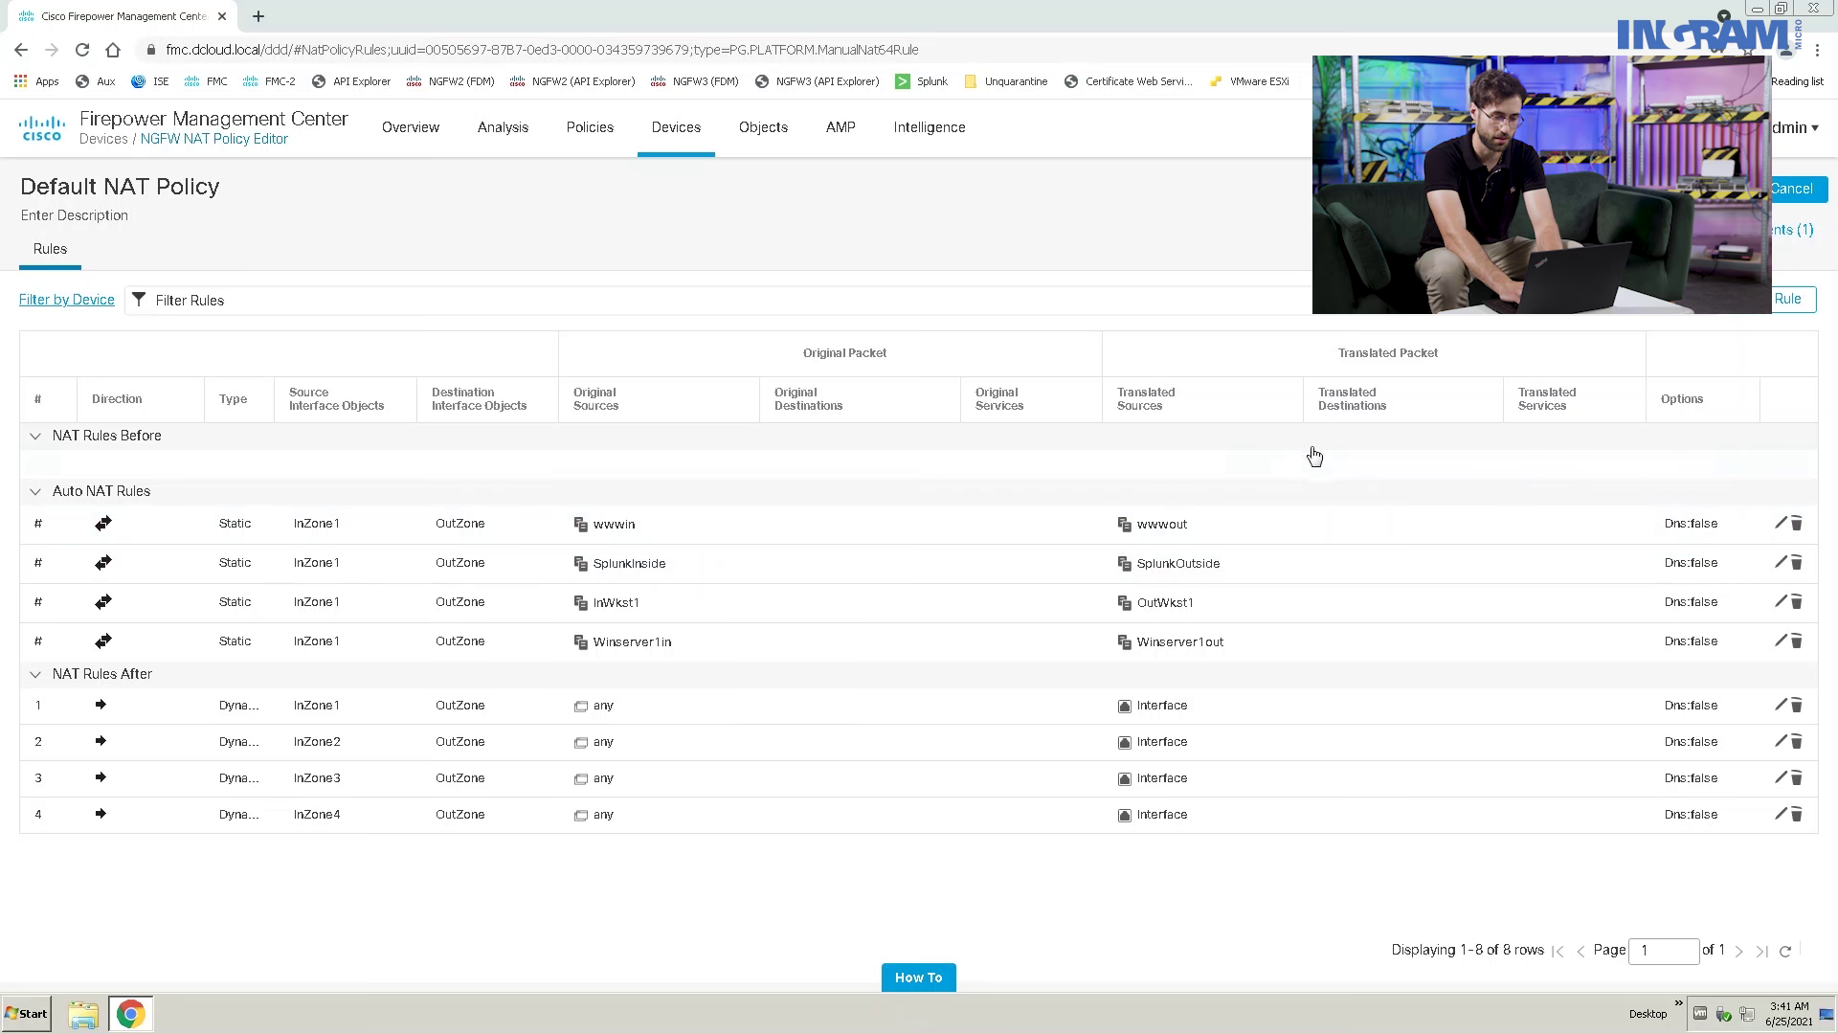
Step: Start a new static manual NAT rule with InZone1 as source and OutZone as destination interface object
{"action": "left_click", "coordinate": [1737, 310]}
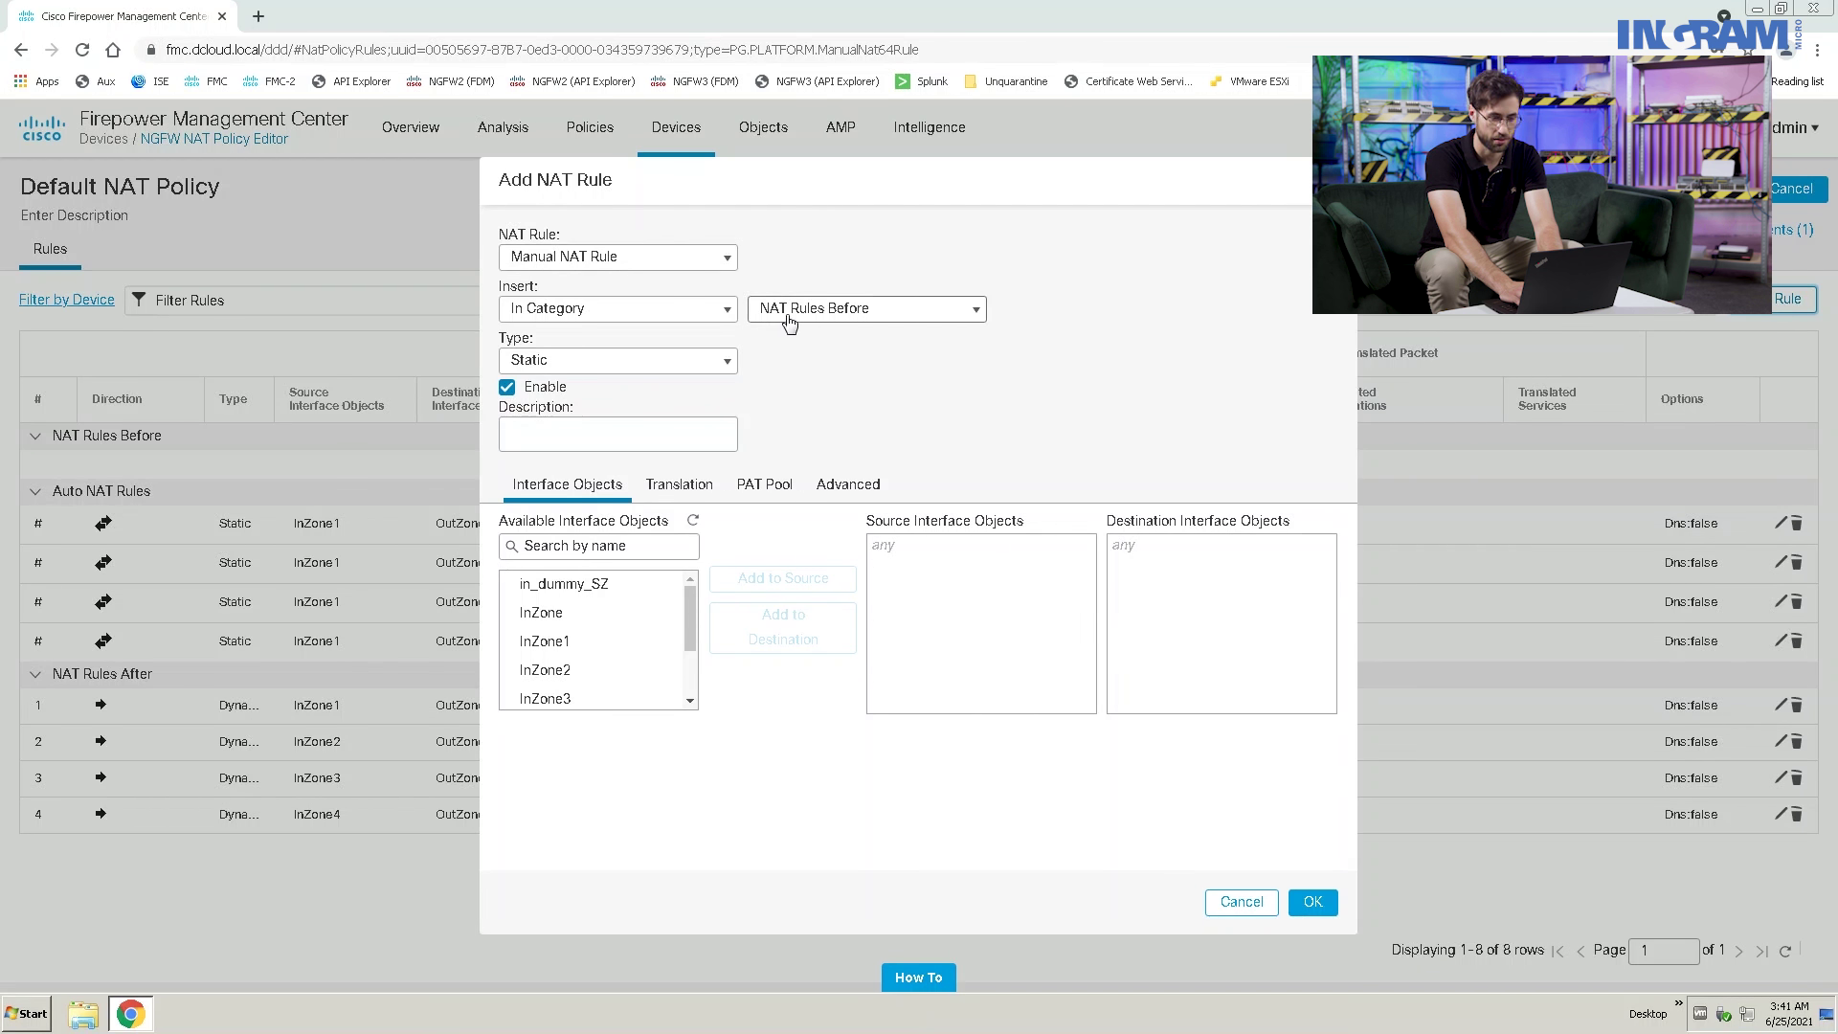
{"action": "left_click", "coordinate": [612, 651]}
{"action": "left_click", "coordinate": [802, 581]}
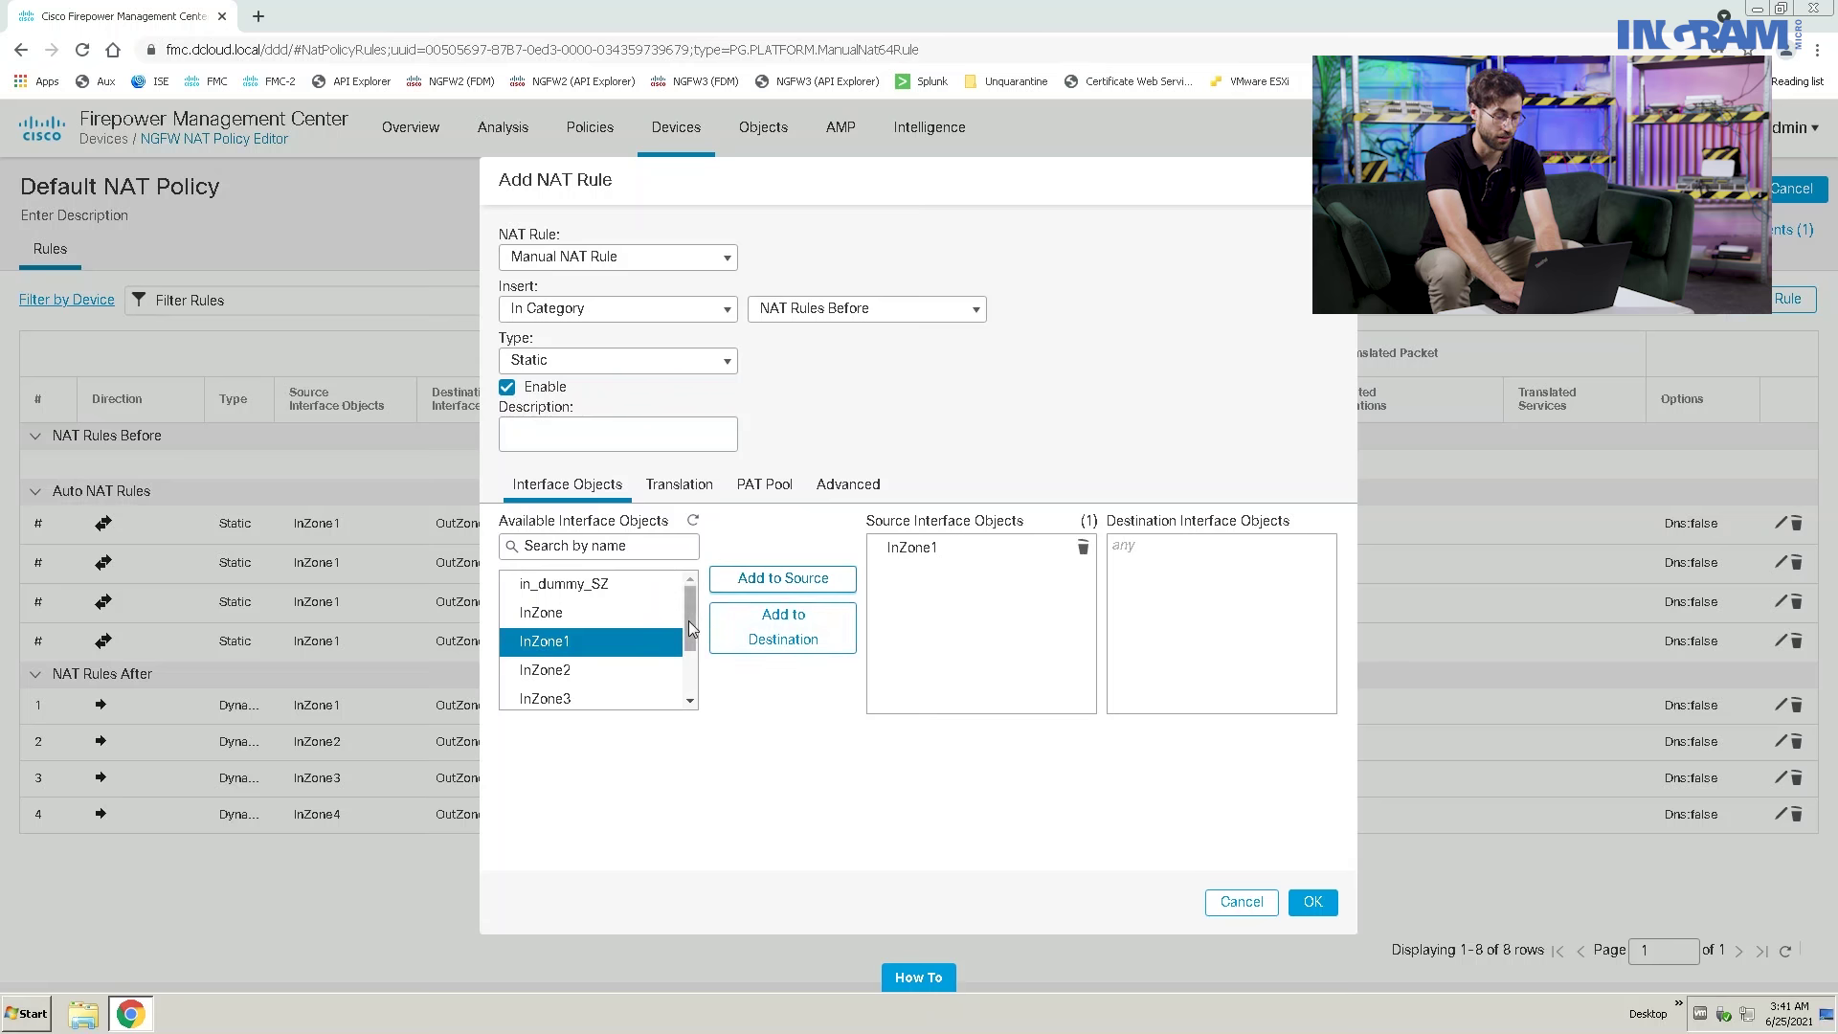
{"action": "scroll", "coordinate": [598, 661], "scroll_direction": "down", "scroll_amount": 2}
{"action": "left_click", "coordinate": [603, 695]}
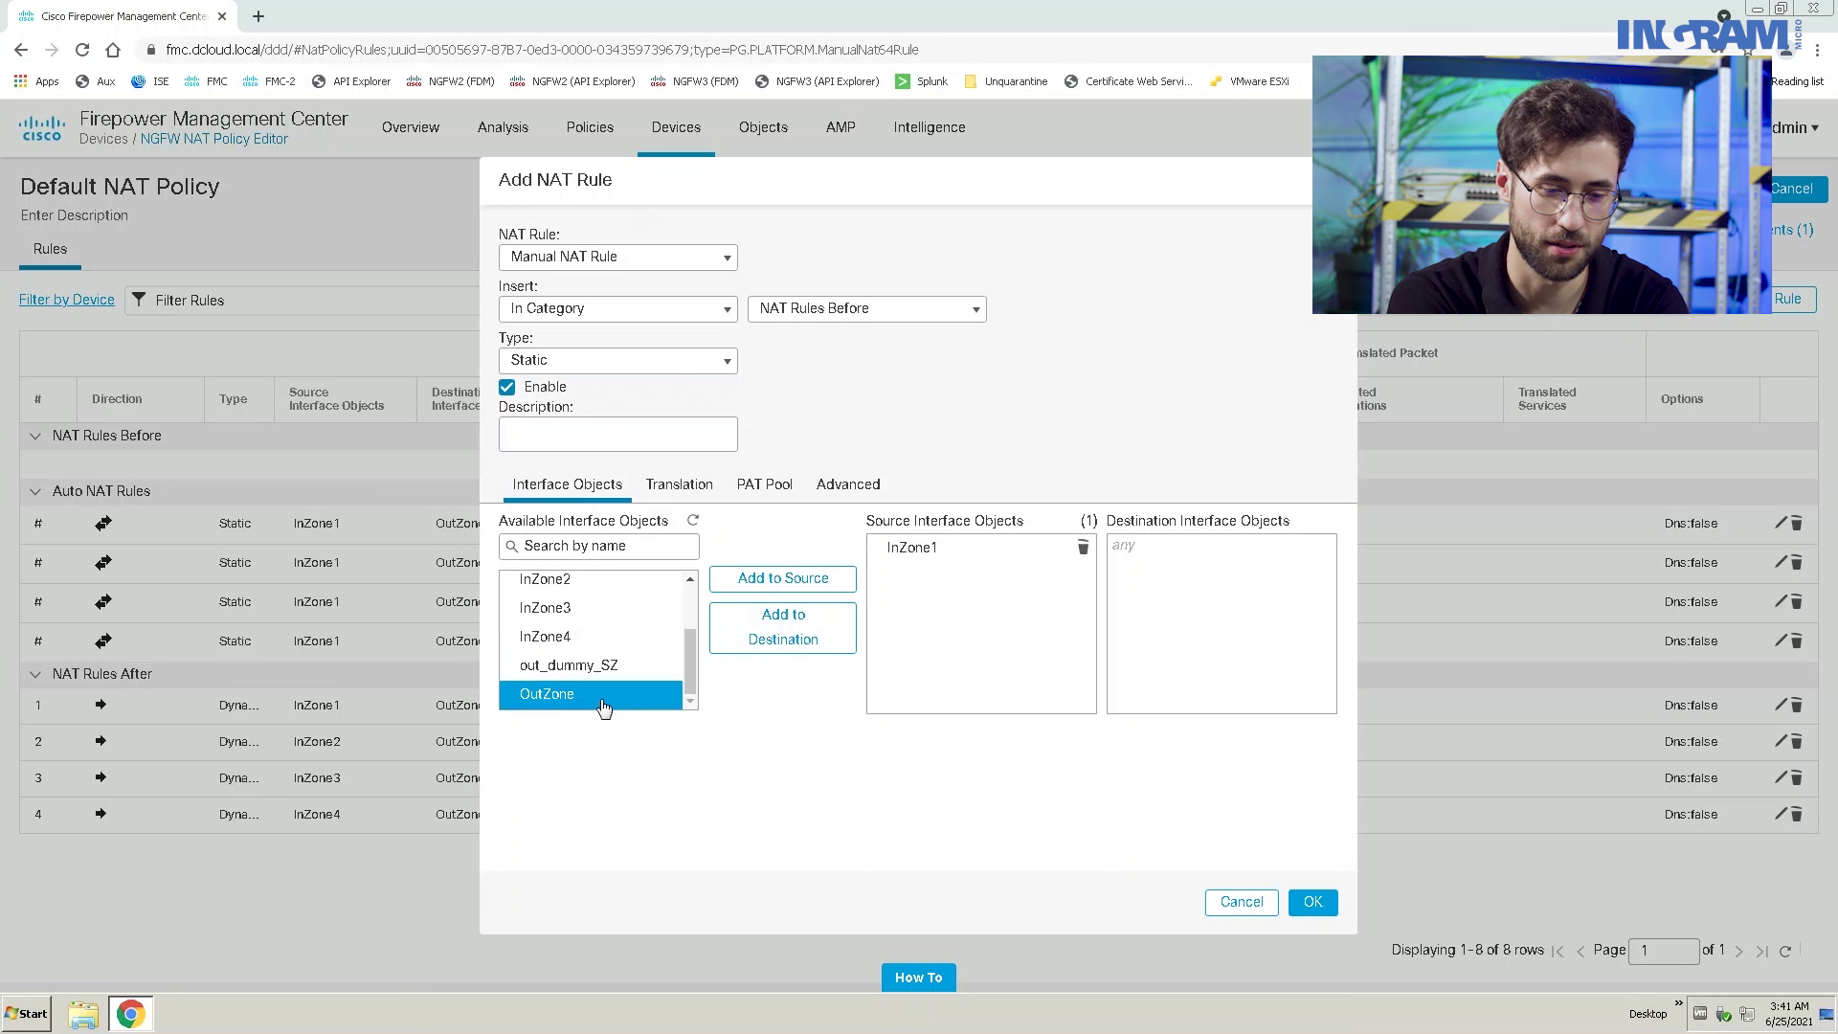
{"action": "left_click", "coordinate": [783, 626]}
Step: Set the NAT rule's original source to MainOfficeNetwork and its original destination to Branch1OfficeNetwork
{"action": "left_click", "coordinate": [699, 491]}
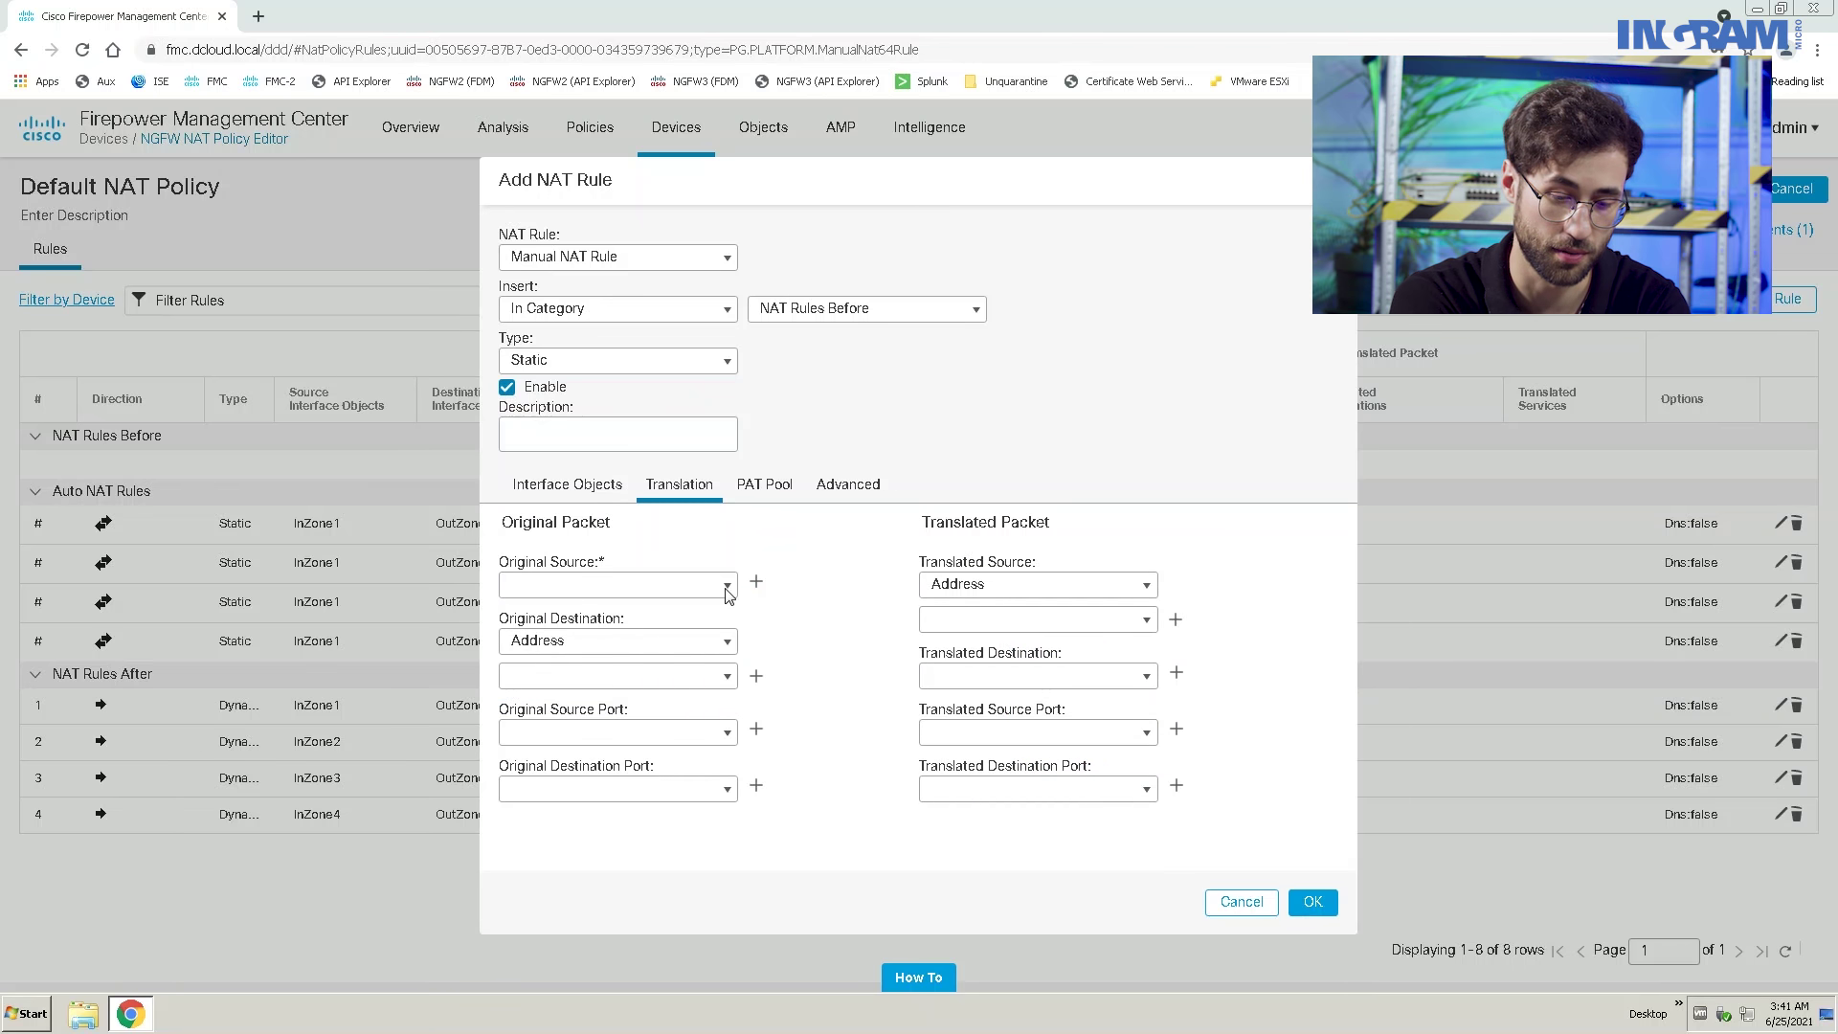
{"action": "left_click", "coordinate": [727, 586]}
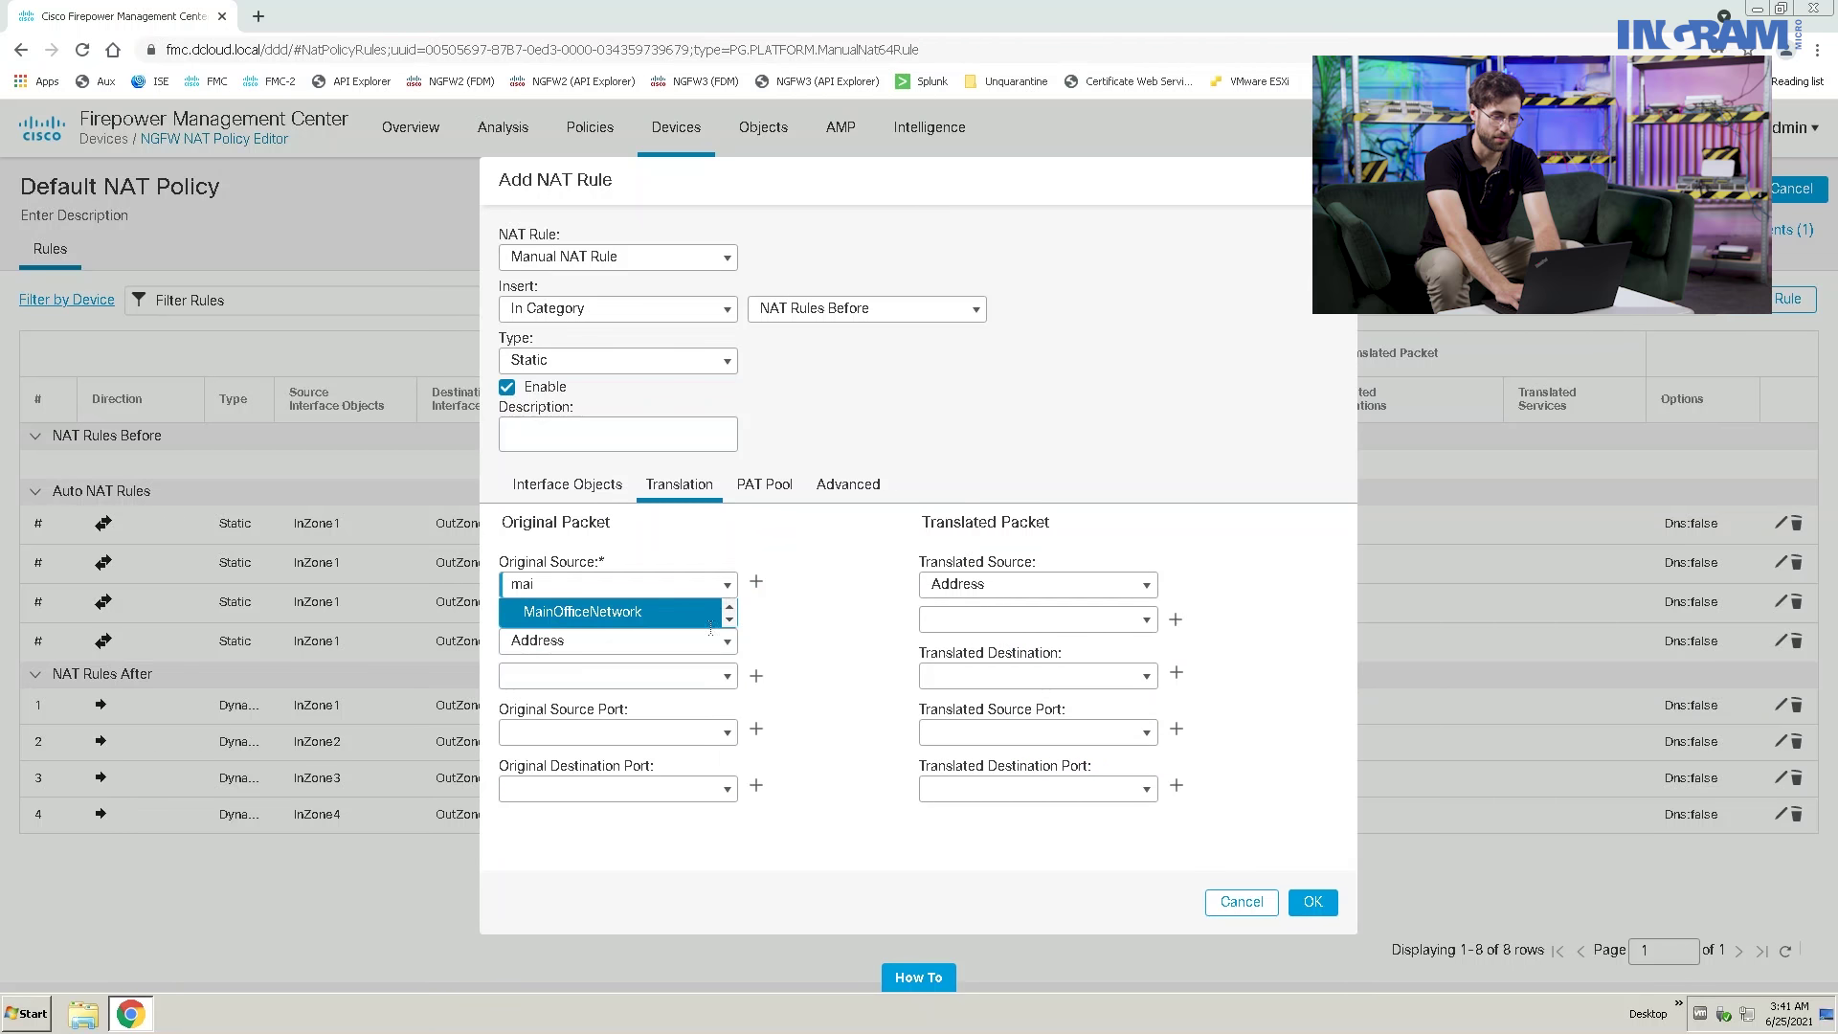
{"action": "left_click", "coordinate": [679, 615]}
{"action": "left_click", "coordinate": [725, 677]}
{"action": "type", "text": "bra"}
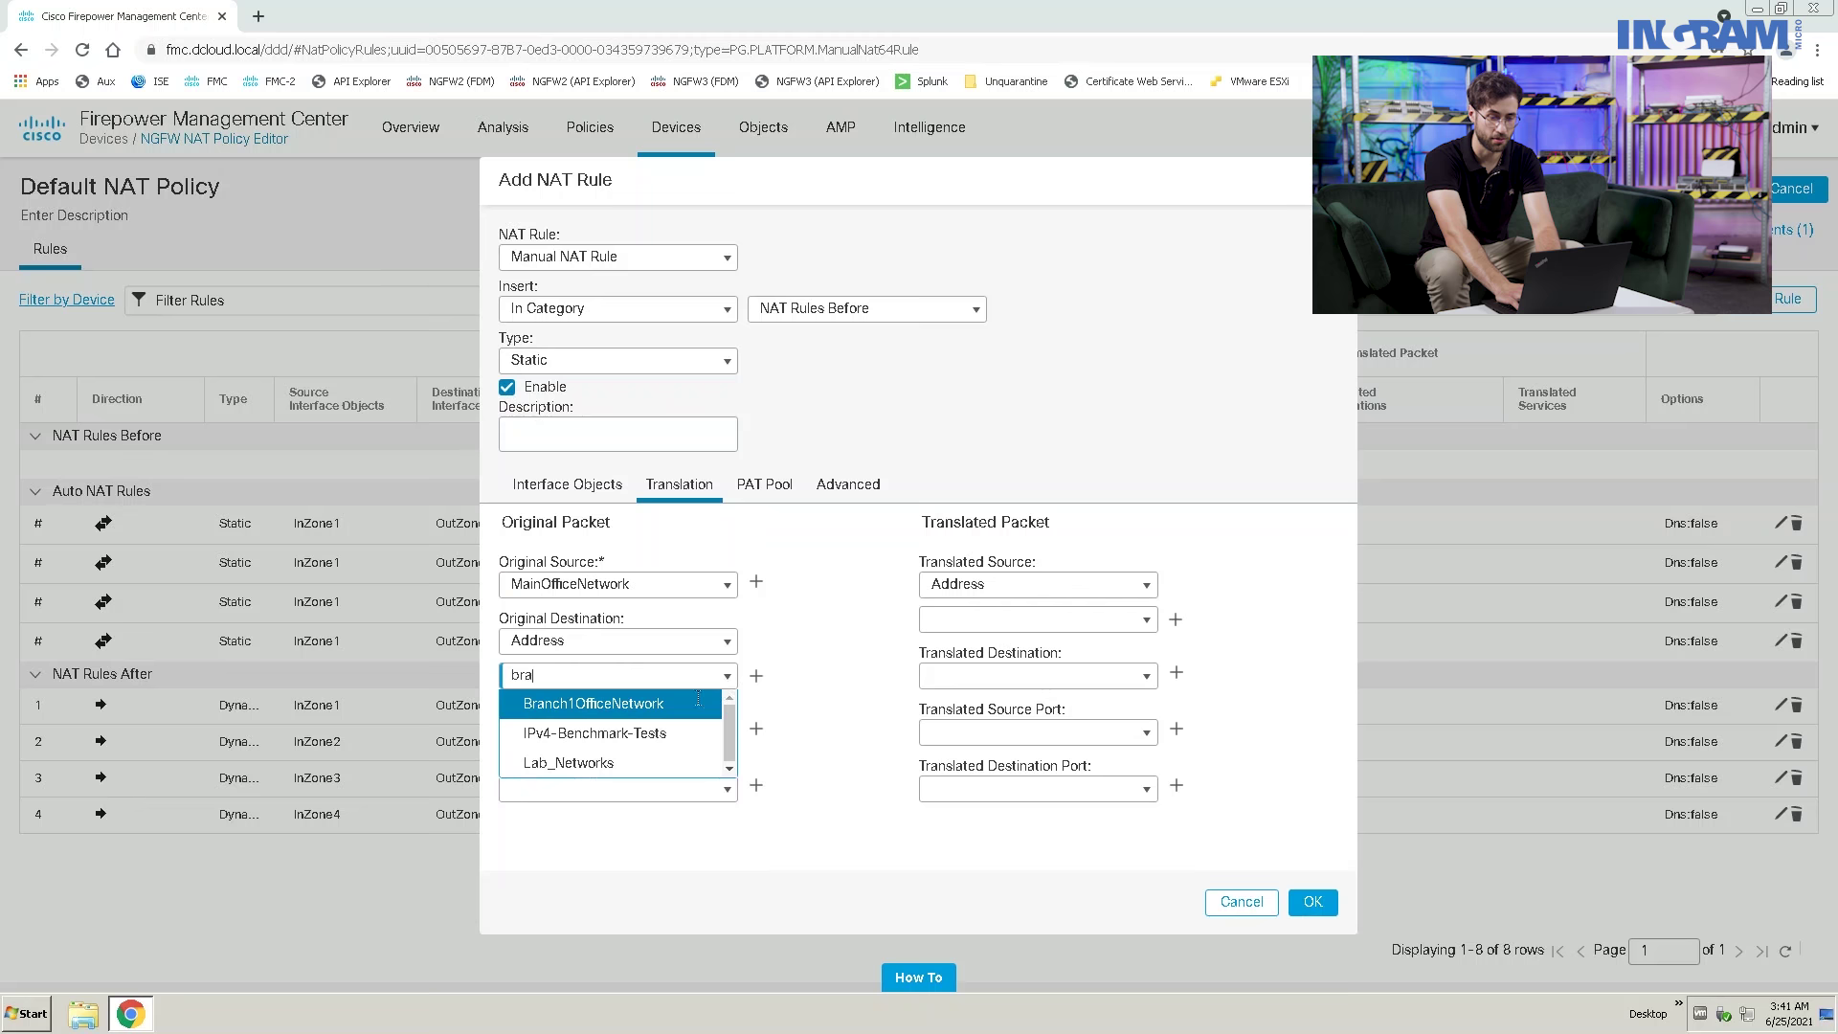
{"action": "left_click", "coordinate": [679, 704]}
Step: Set the NAT rule's translated source to MainOfficeNetwork and its translated destination to Branch1OfficeNetwork
{"action": "left_click", "coordinate": [1010, 619]}
{"action": "type", "text": "mai"}
{"action": "left_click", "coordinate": [996, 645]}
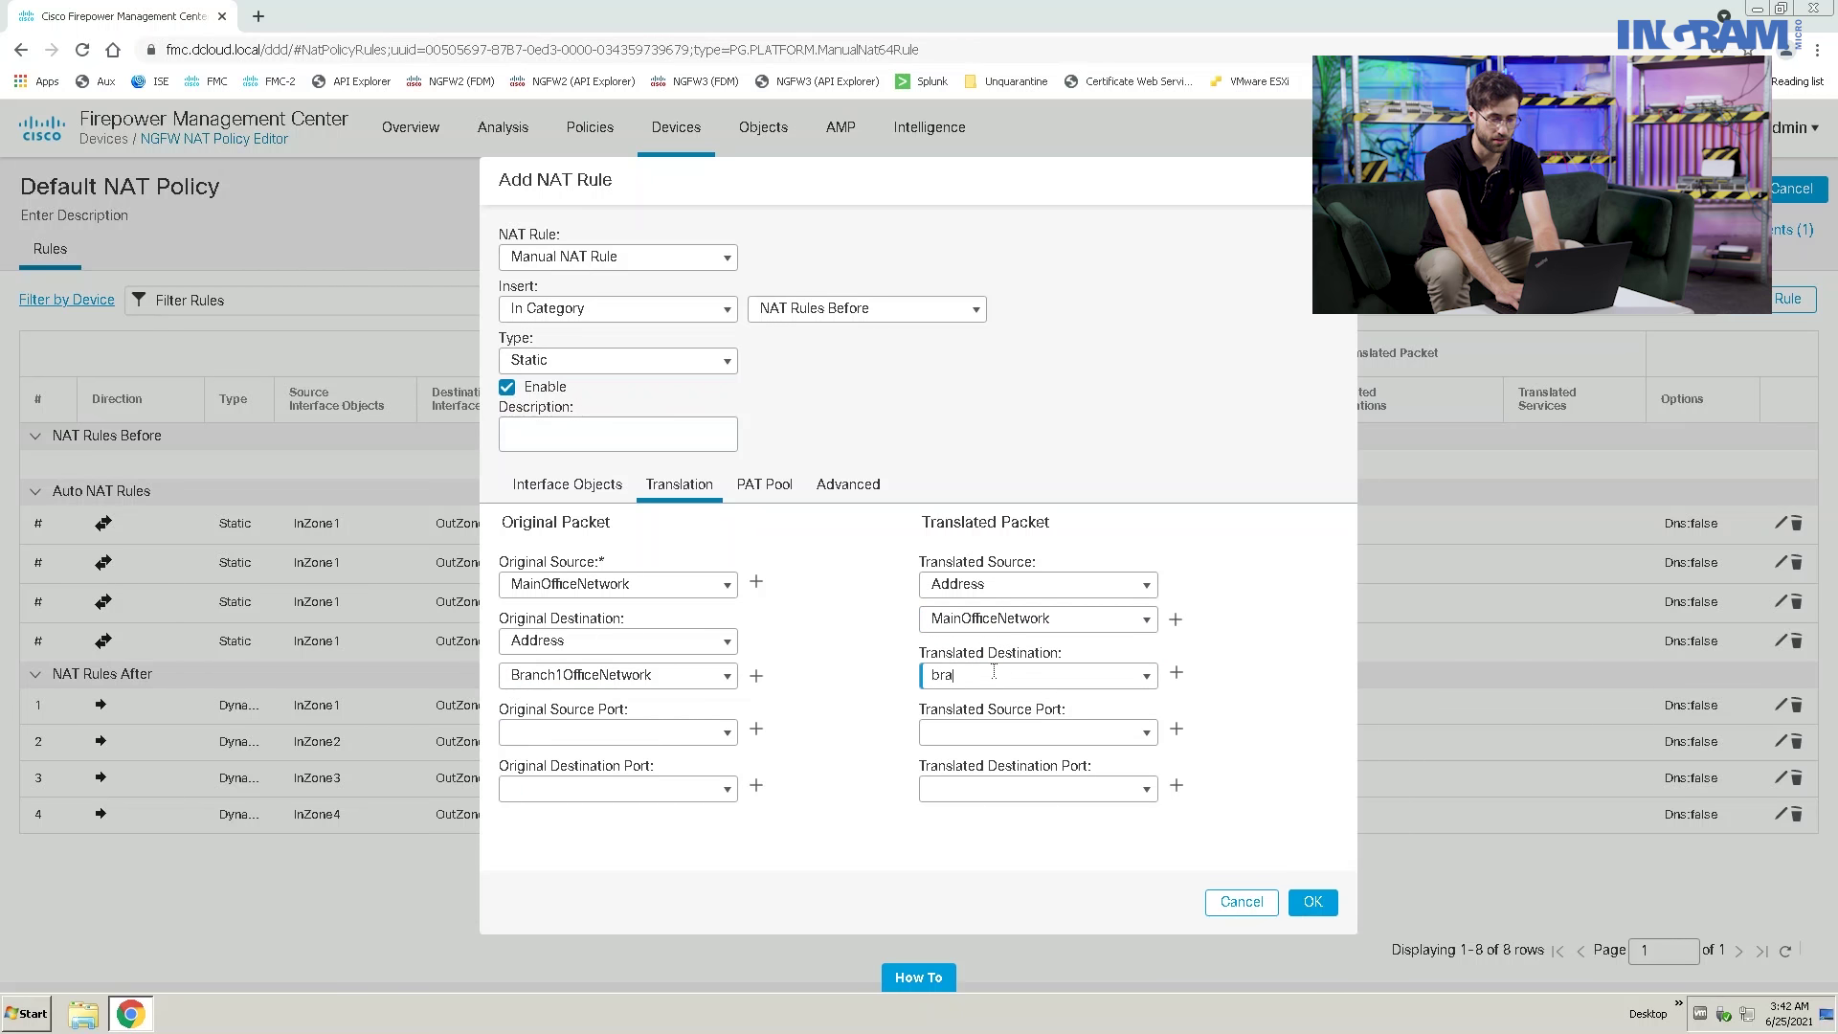
{"action": "left_click", "coordinate": [994, 671]}
{"action": "type", "text": "bra"}
{"action": "left_click", "coordinate": [992, 706]}
Step: Enable Do not proxy ARP on Destination Interface for the NAT rule and save the rule
{"action": "left_click", "coordinate": [849, 484]}
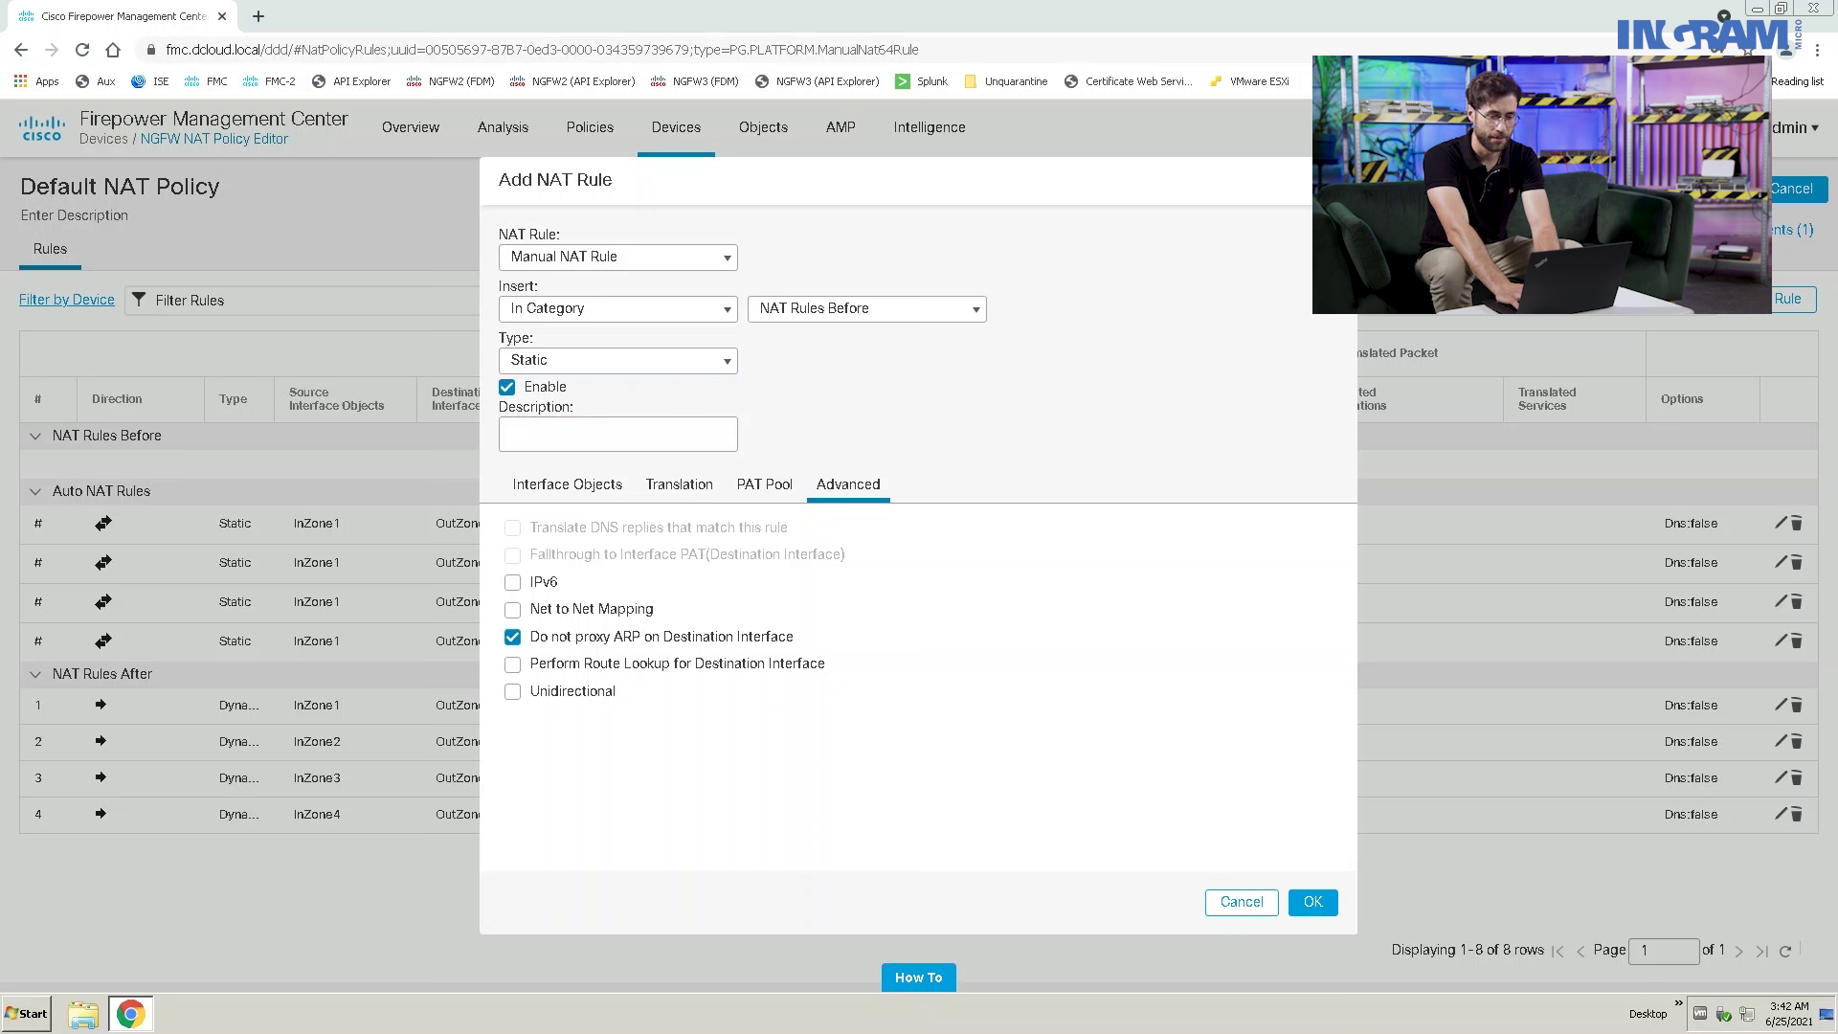
{"action": "left_click", "coordinate": [1318, 902]}
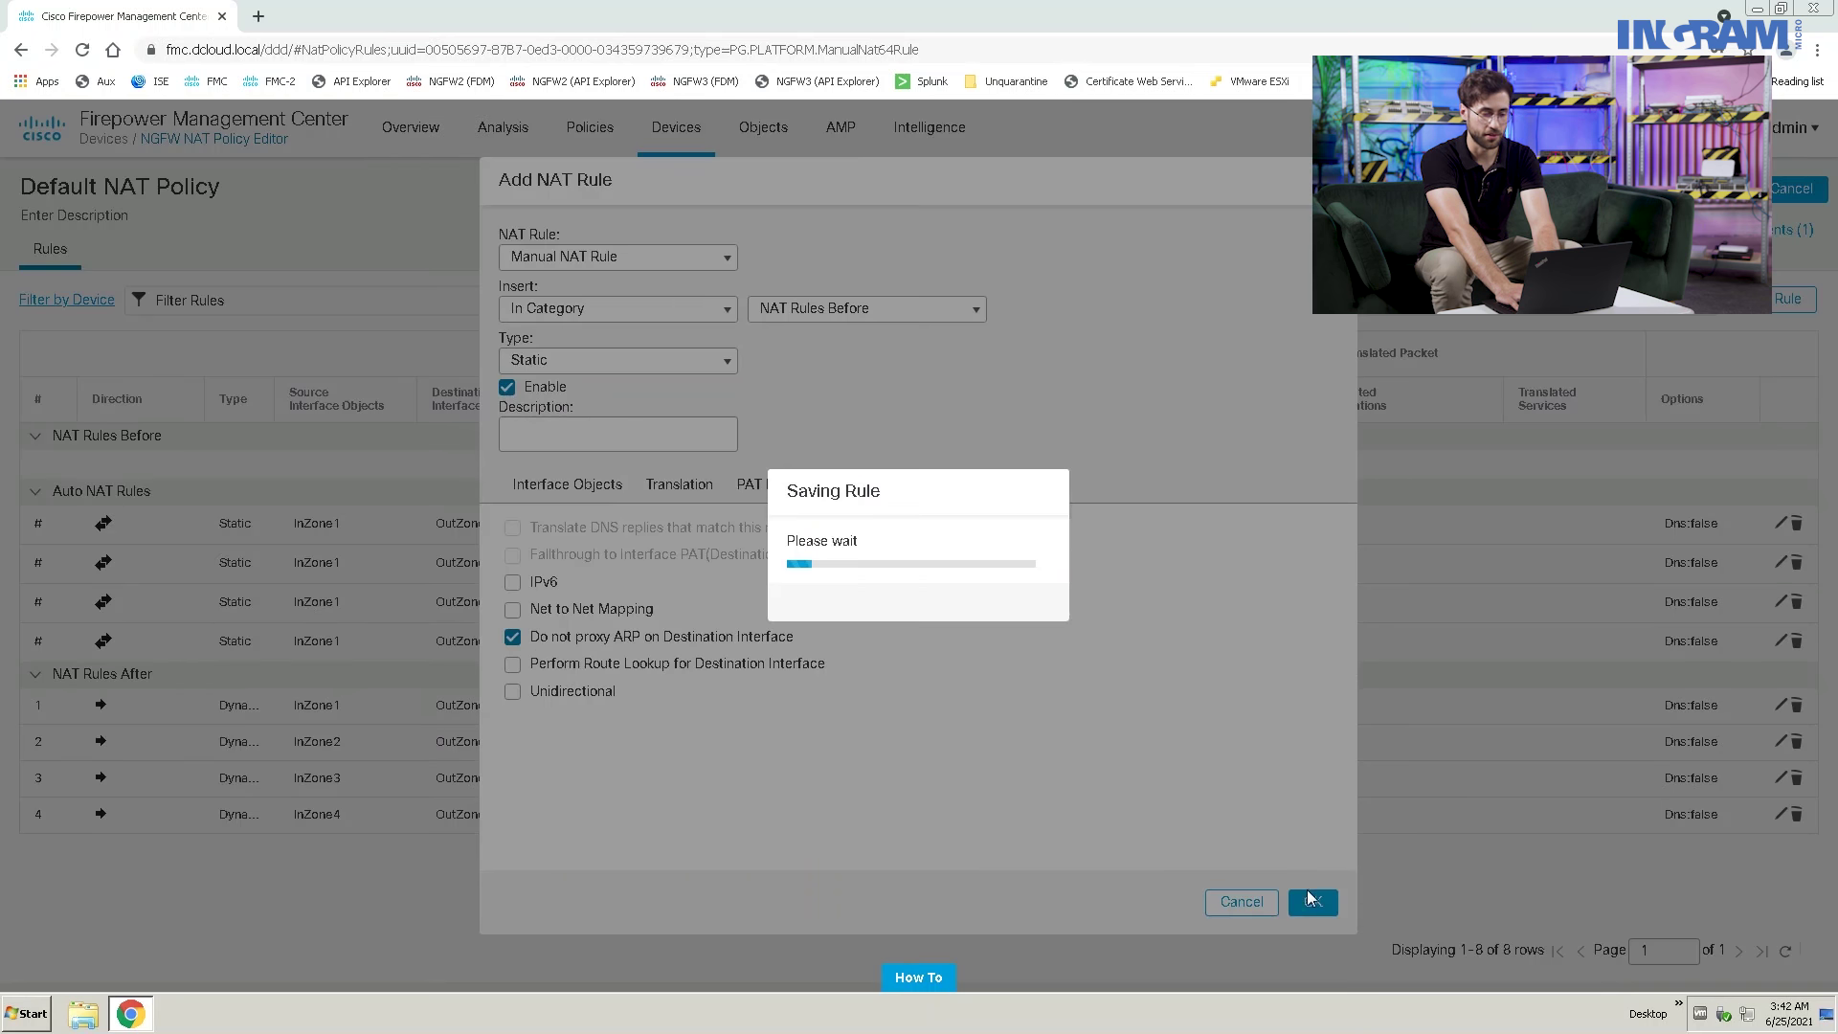
Step: Go to the access control policies and open Base_Policy for editing
{"action": "mouse_move", "coordinate": [590, 127]}
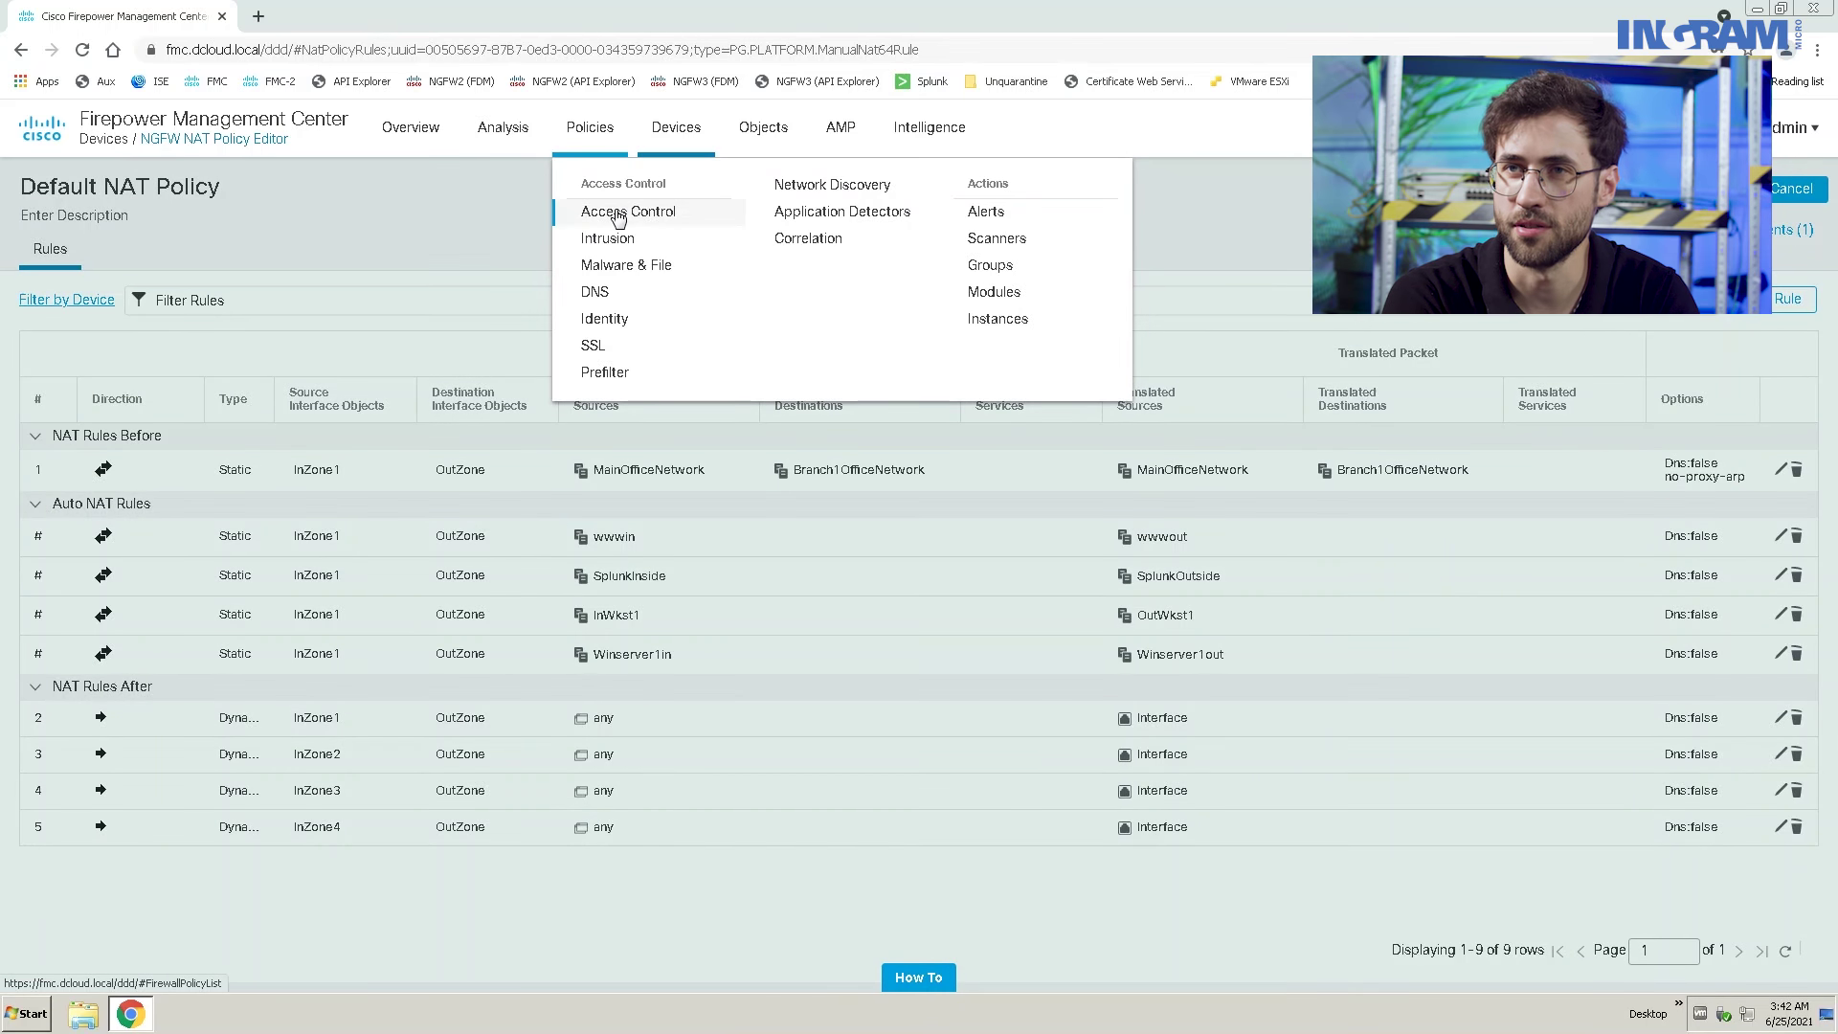
{"action": "left_click", "coordinate": [618, 213]}
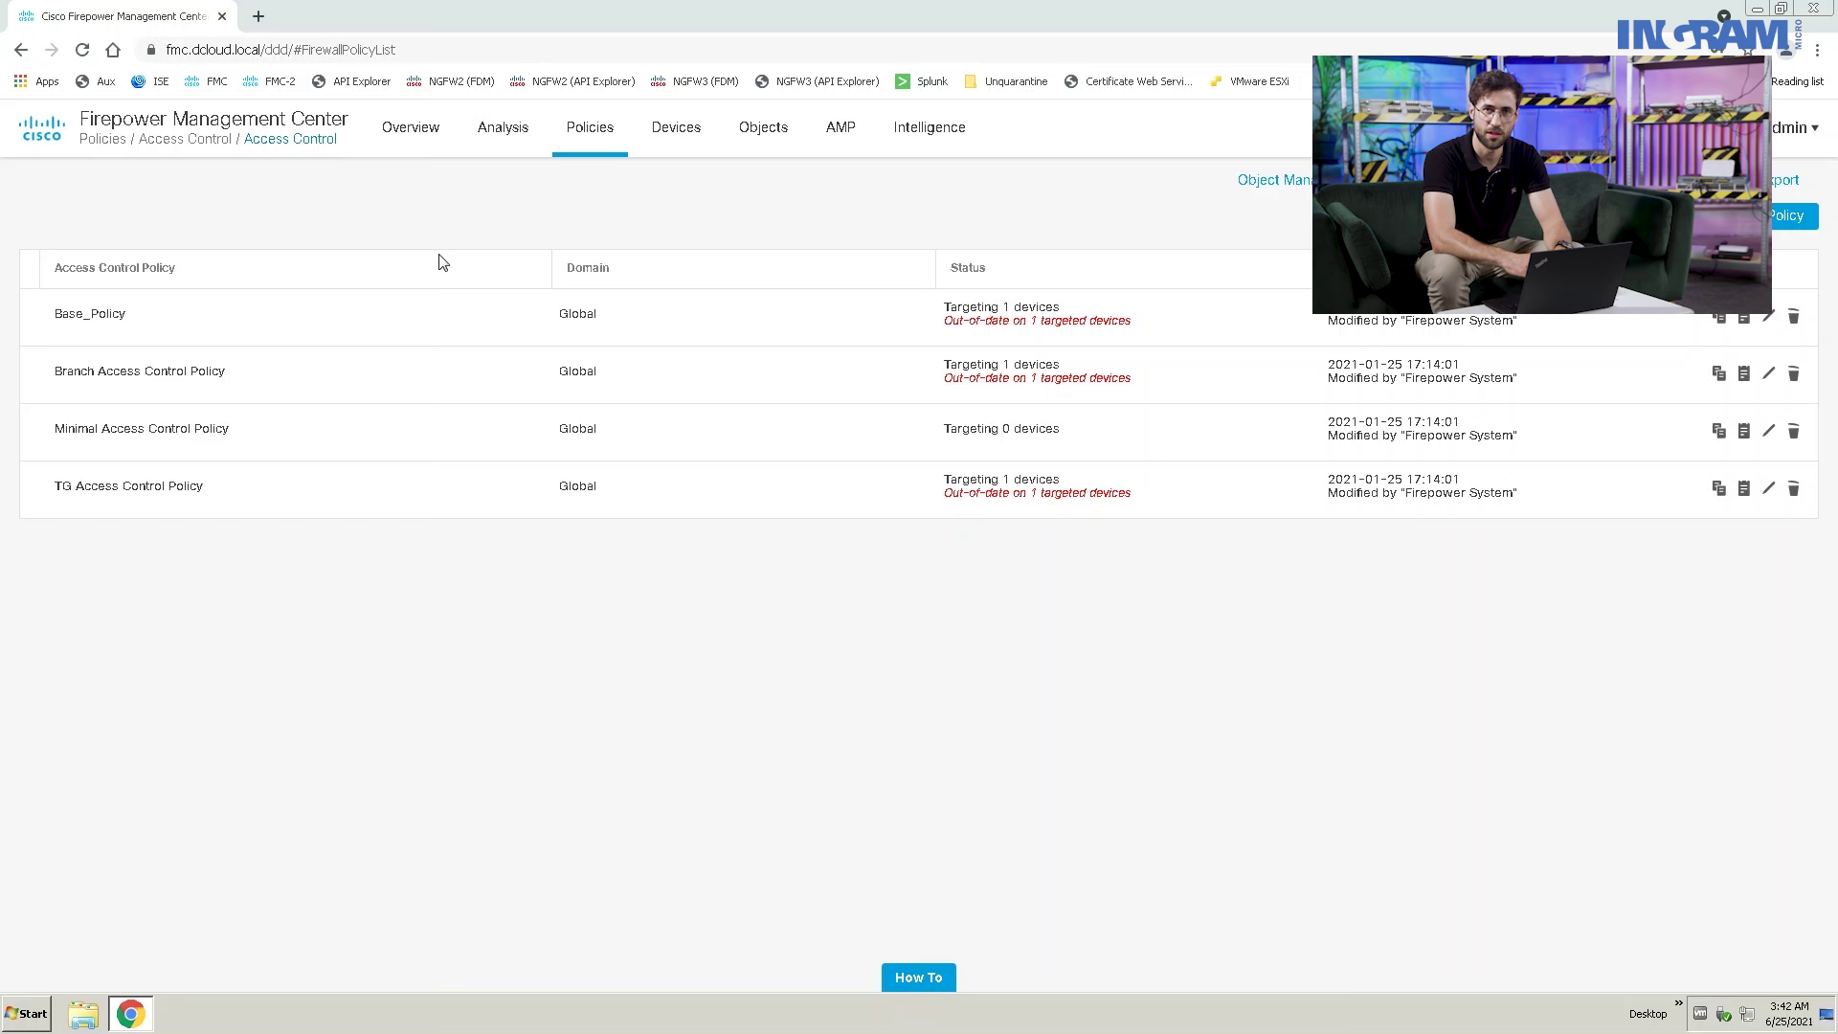
{"action": "left_click", "coordinate": [1769, 317]}
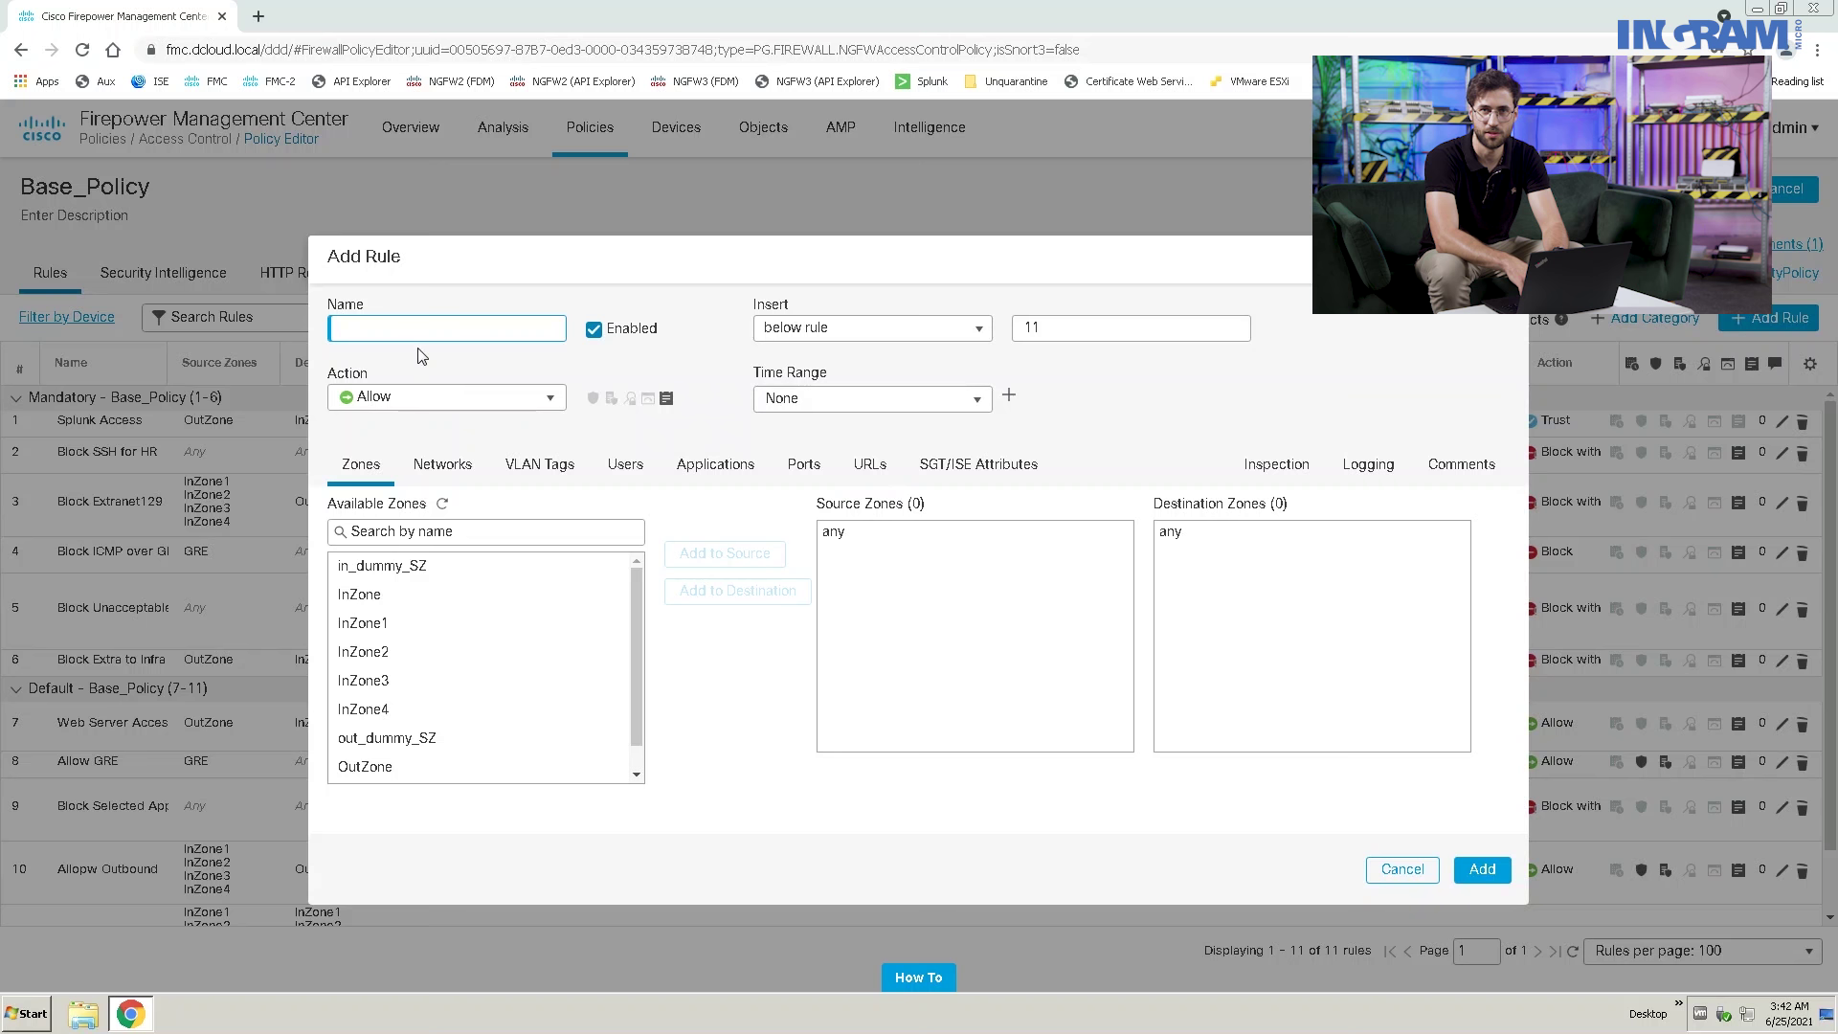
Step: Start a new Allow rule in Base_Policy named S2S_Branch1_VPN_Access, inserted into the Default section
{"action": "type", "text": "_Bran"}
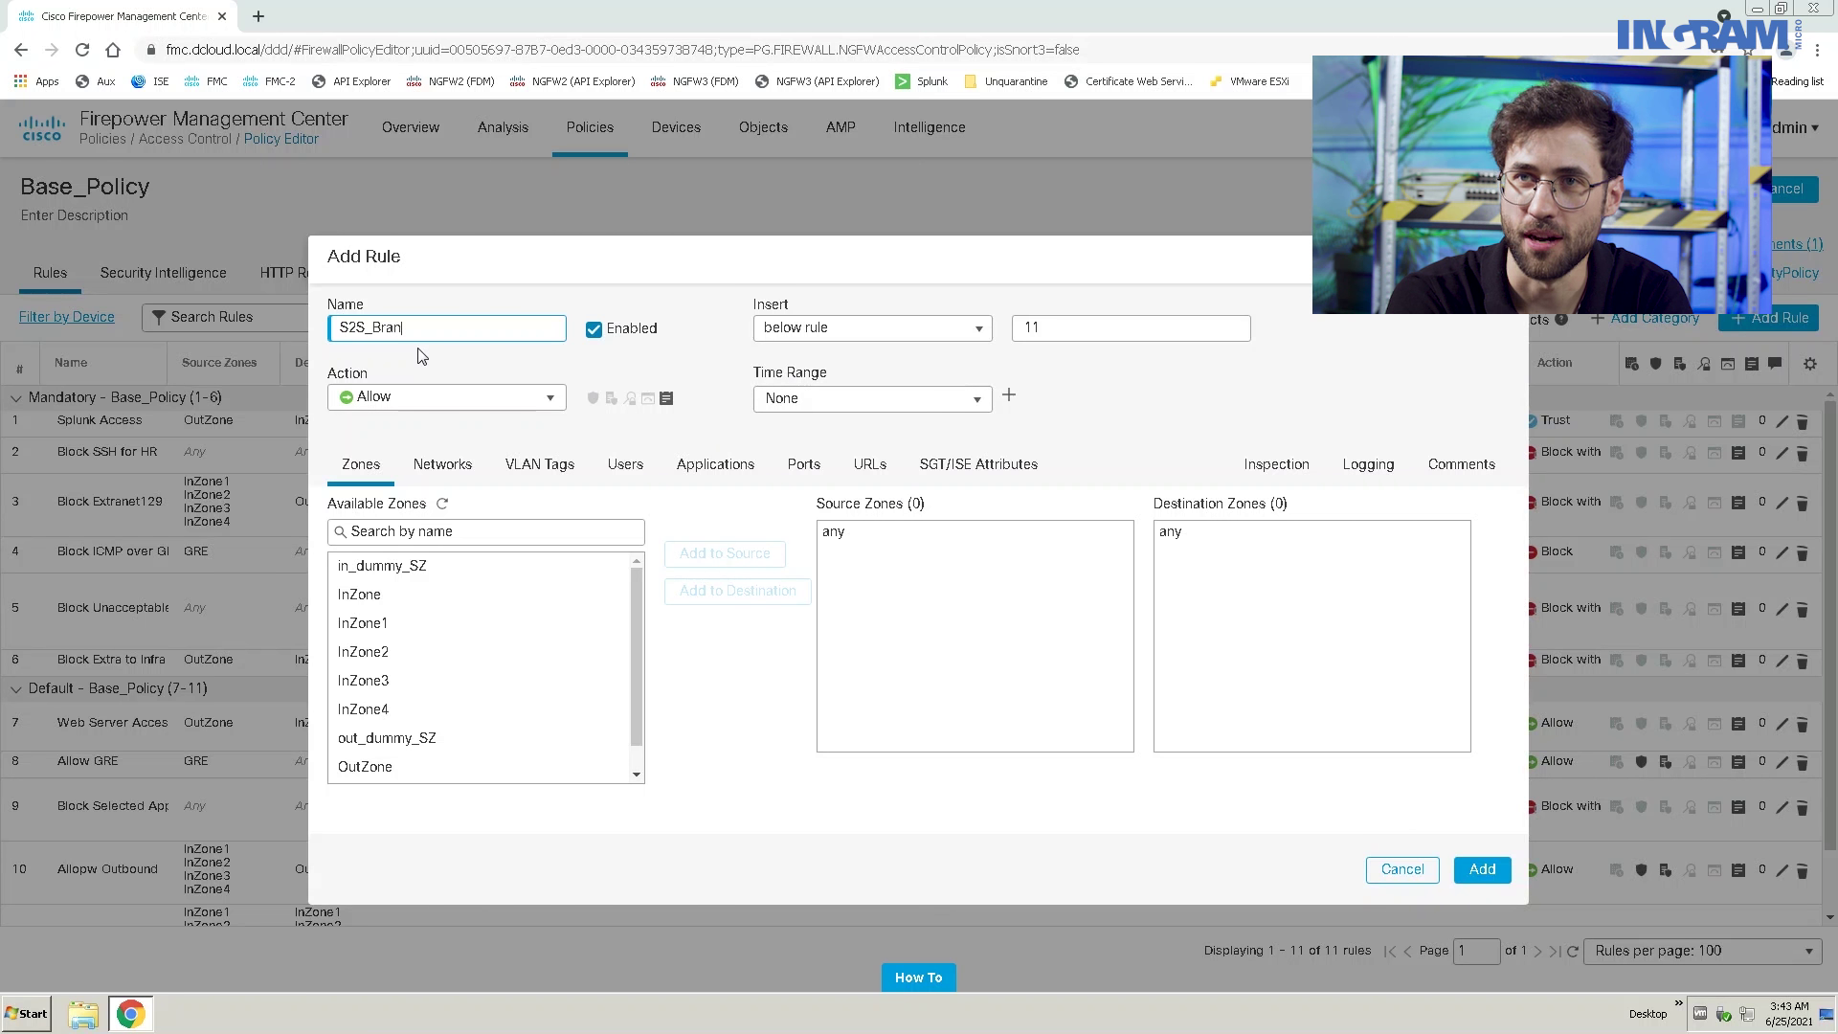
{"action": "type", "text": "ch1_VPN_Access"}
{"action": "left_click", "coordinate": [973, 328]}
{"action": "left_click", "coordinate": [948, 373]}
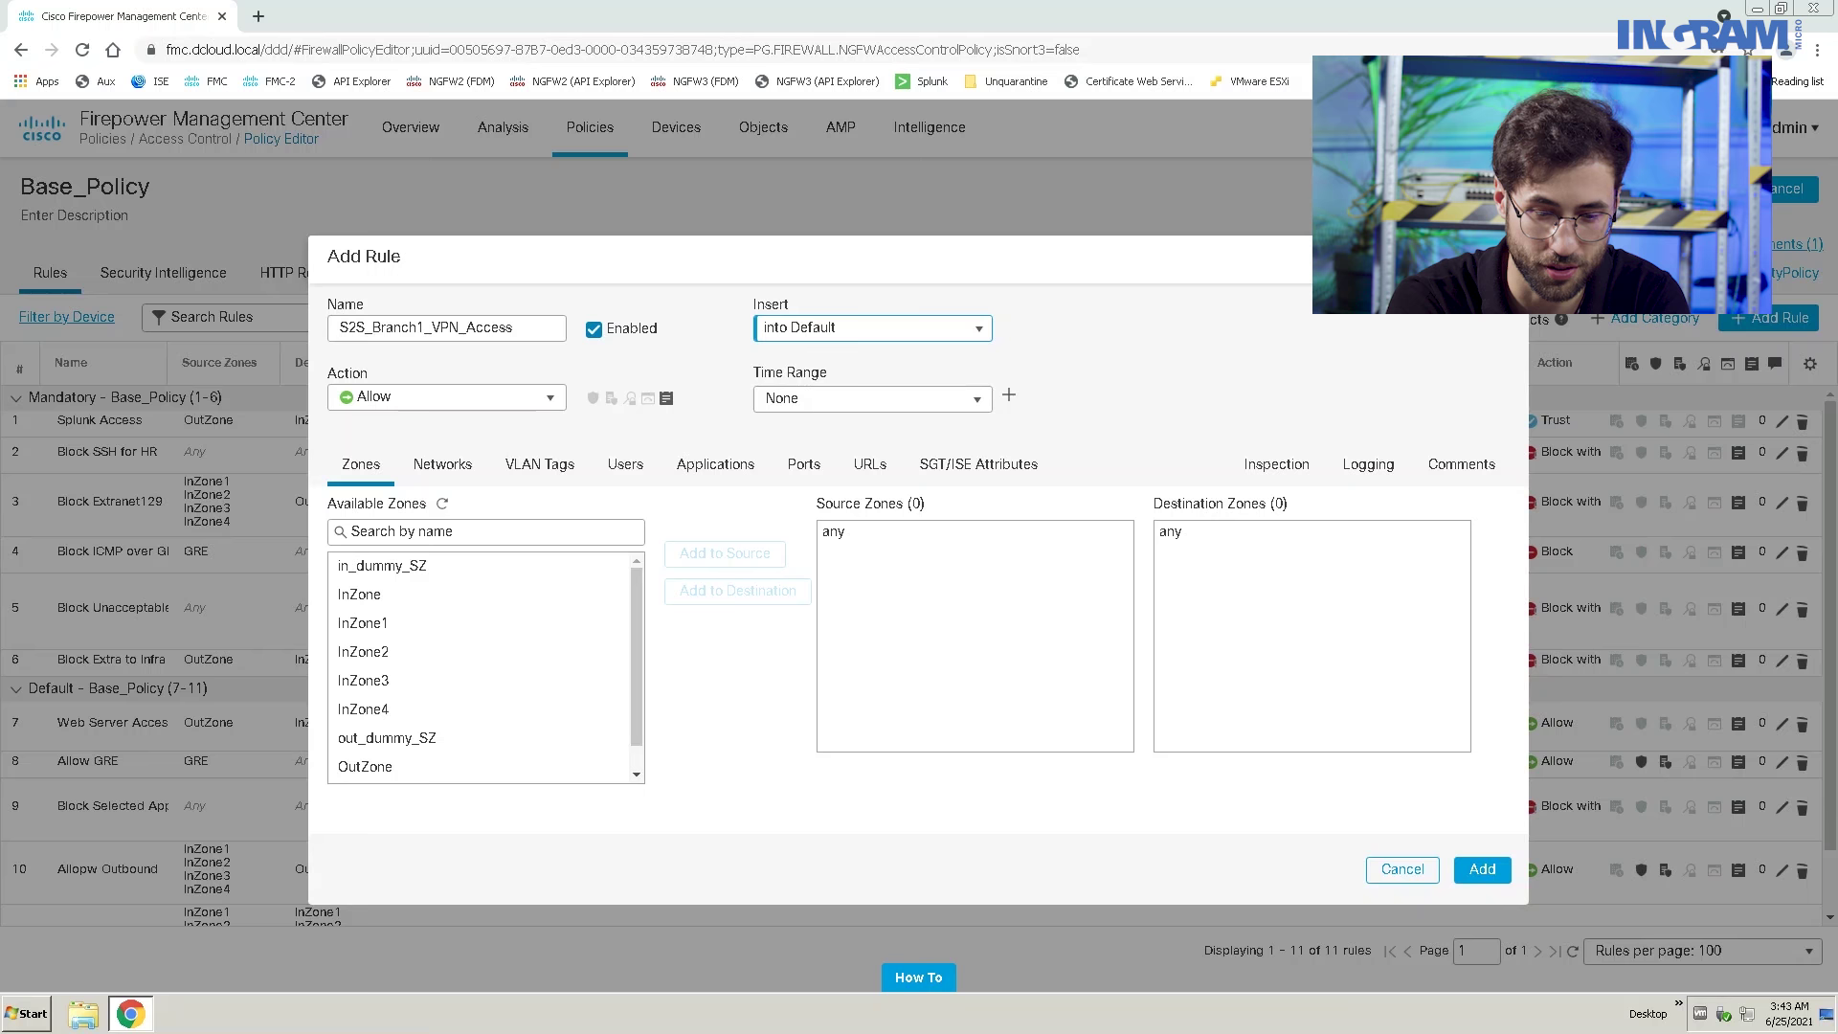
Step: Set the access rule's source to zone OutZone with Branch1OfficeNetwork, and its destination to zone InZone1 with MainOfficeNetwork
{"action": "left_click", "coordinate": [387, 767]}
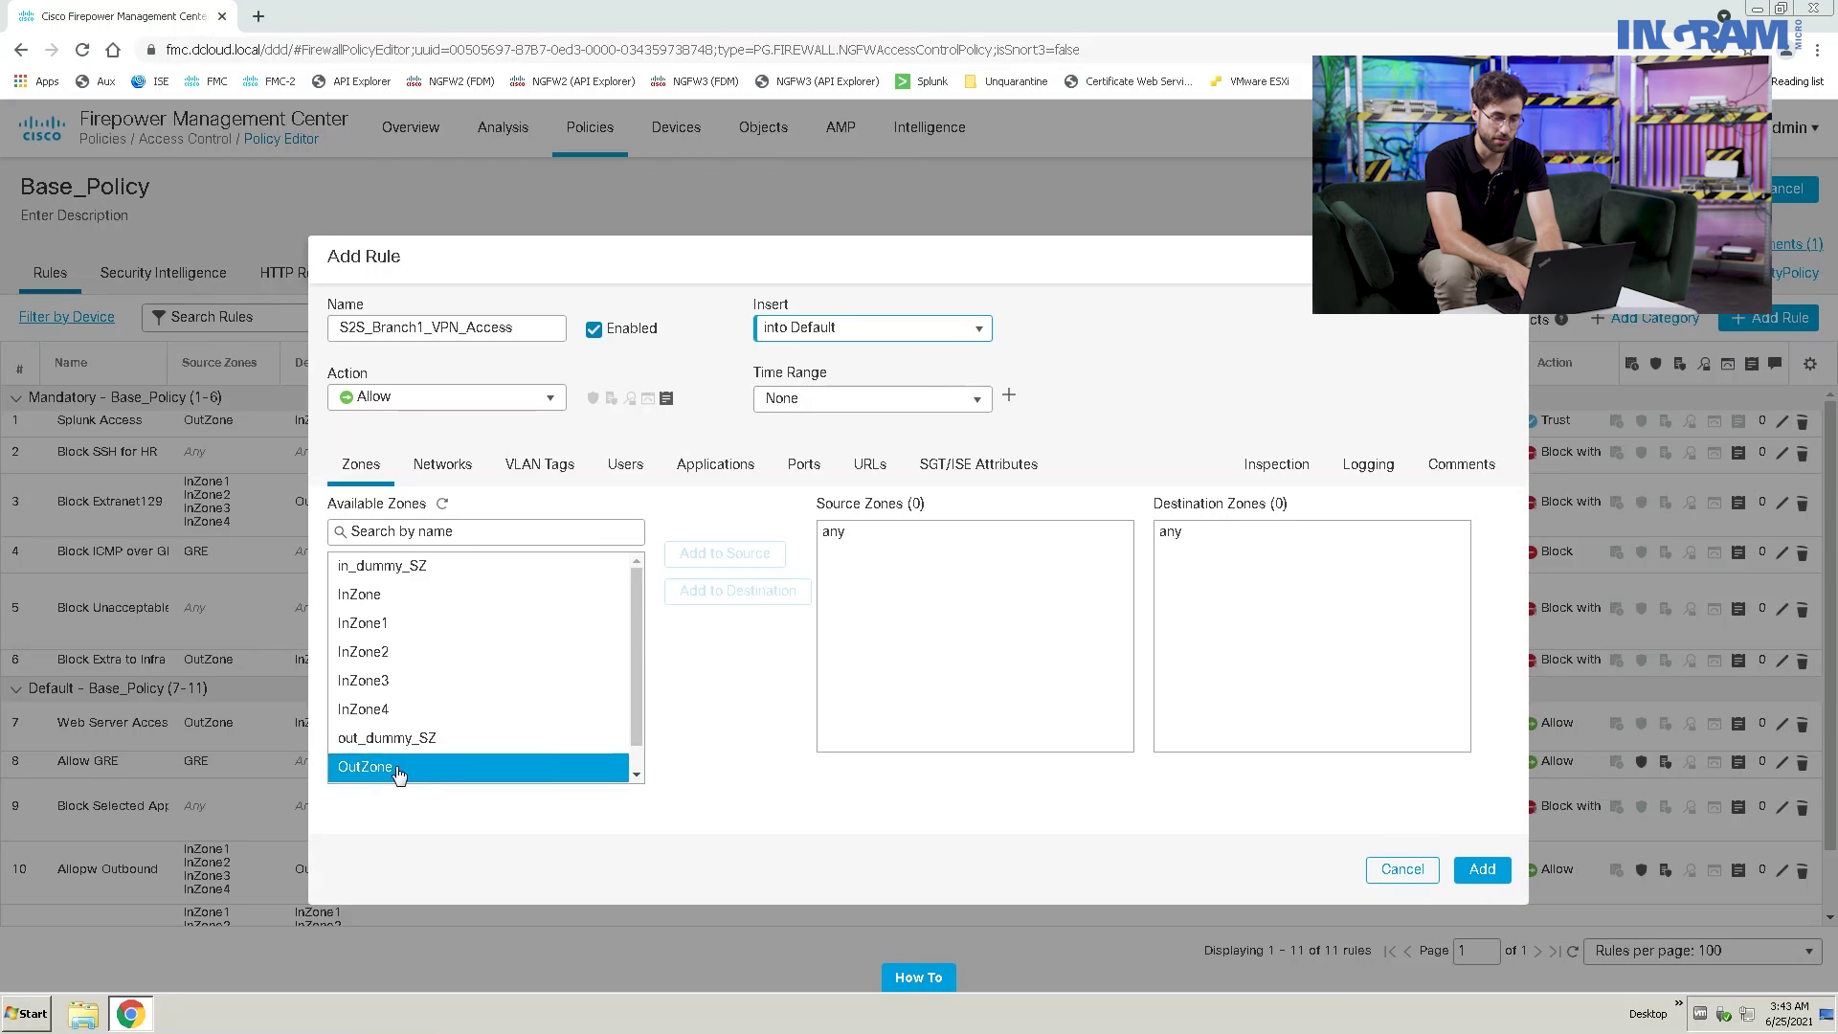
{"action": "left_click", "coordinate": [533, 623]}
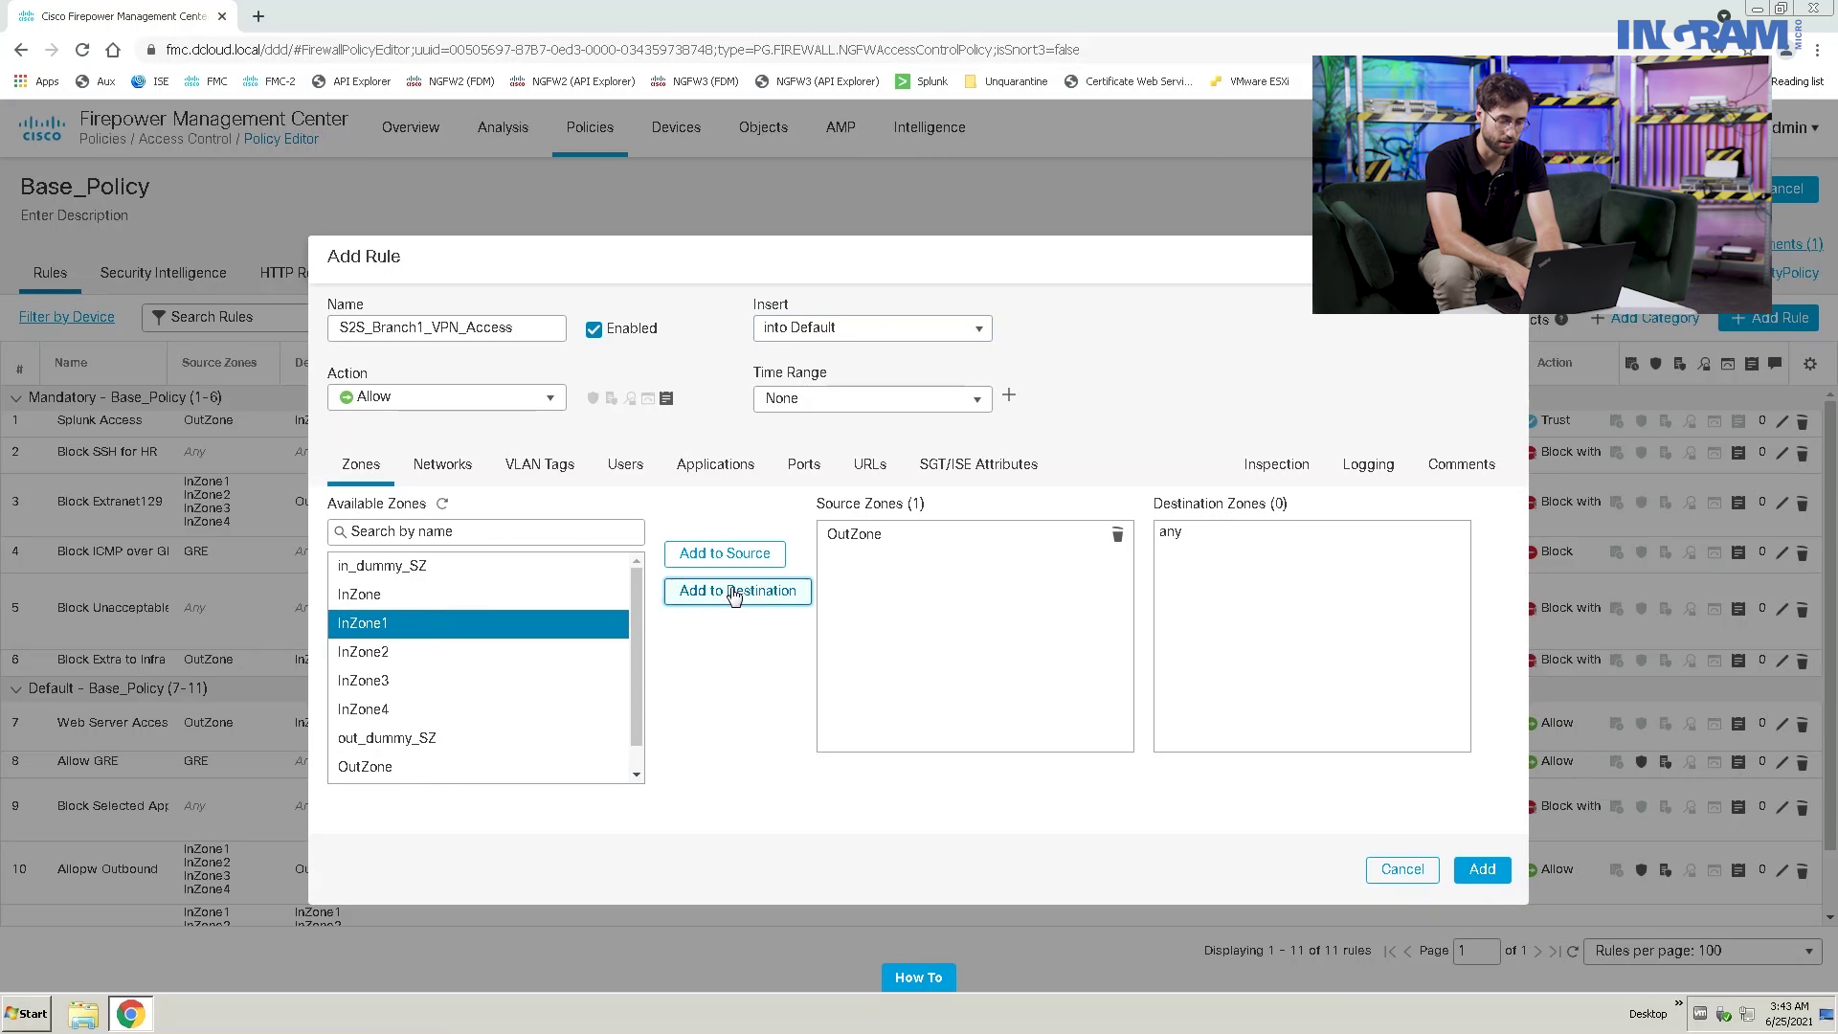
{"action": "left_click", "coordinate": [446, 467]}
{"action": "left_click", "coordinate": [464, 534]}
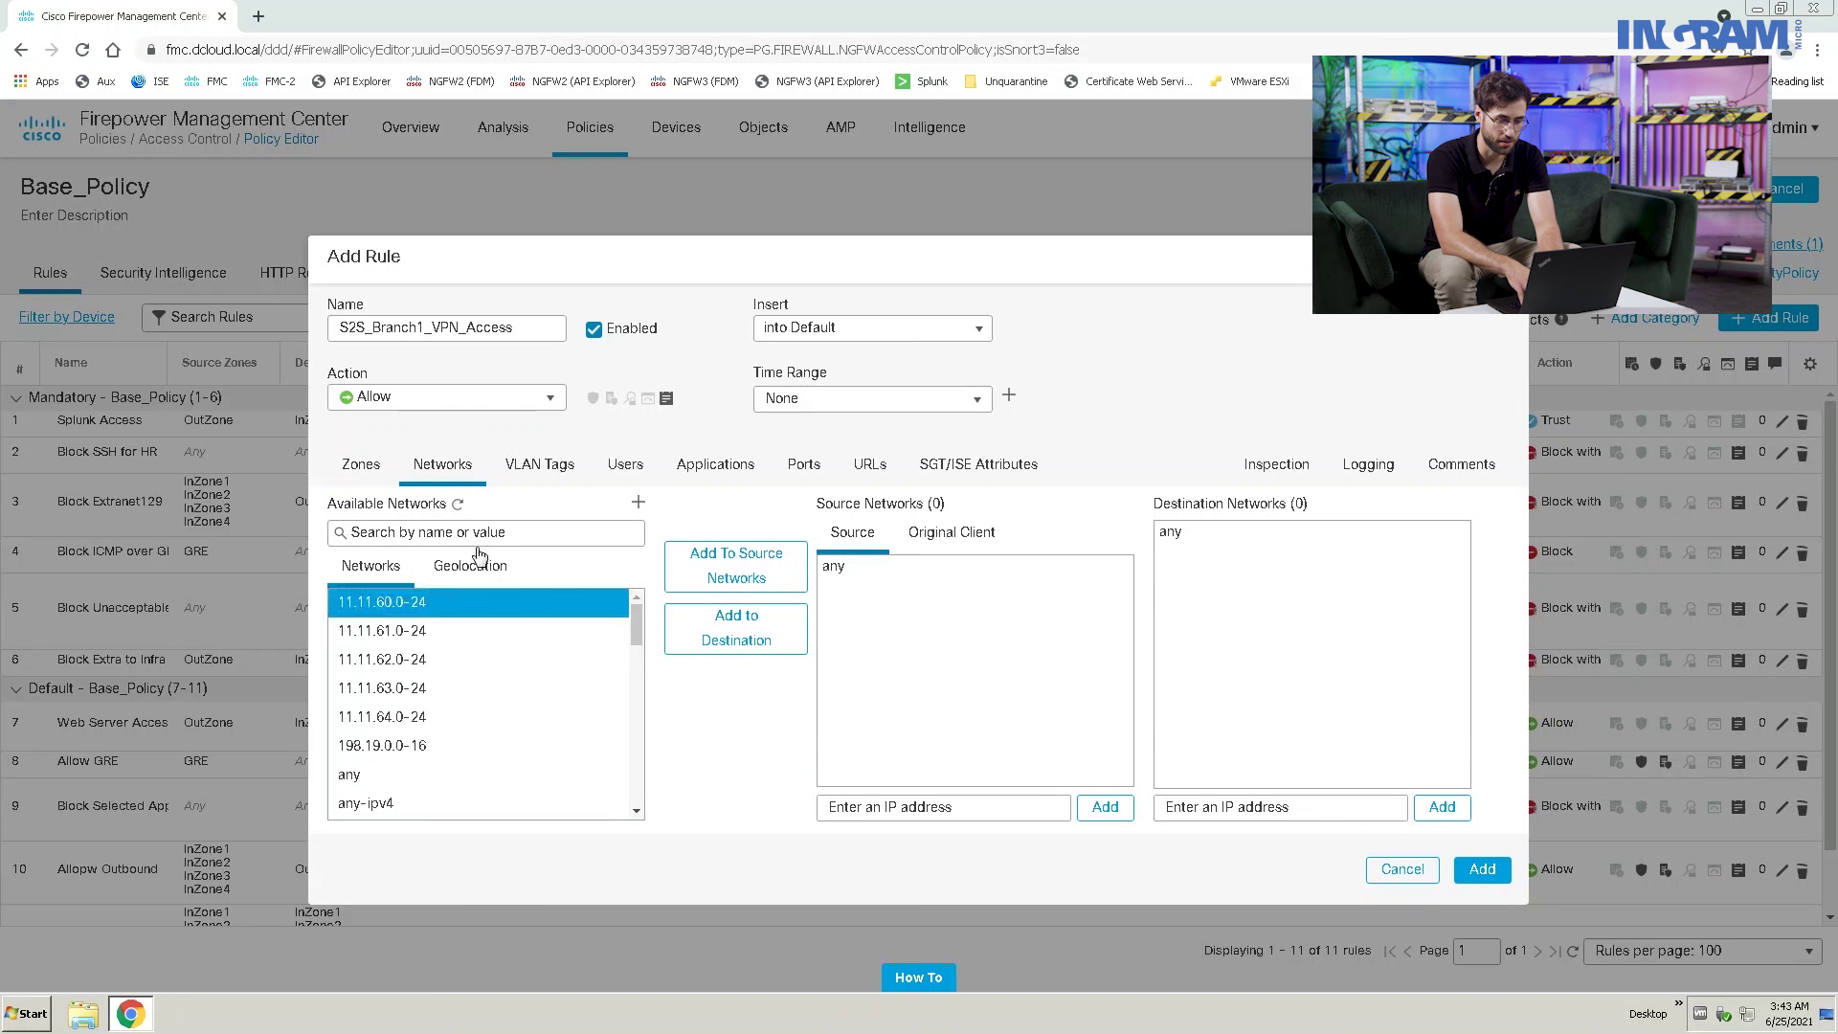
{"action": "left_click", "coordinate": [472, 602]}
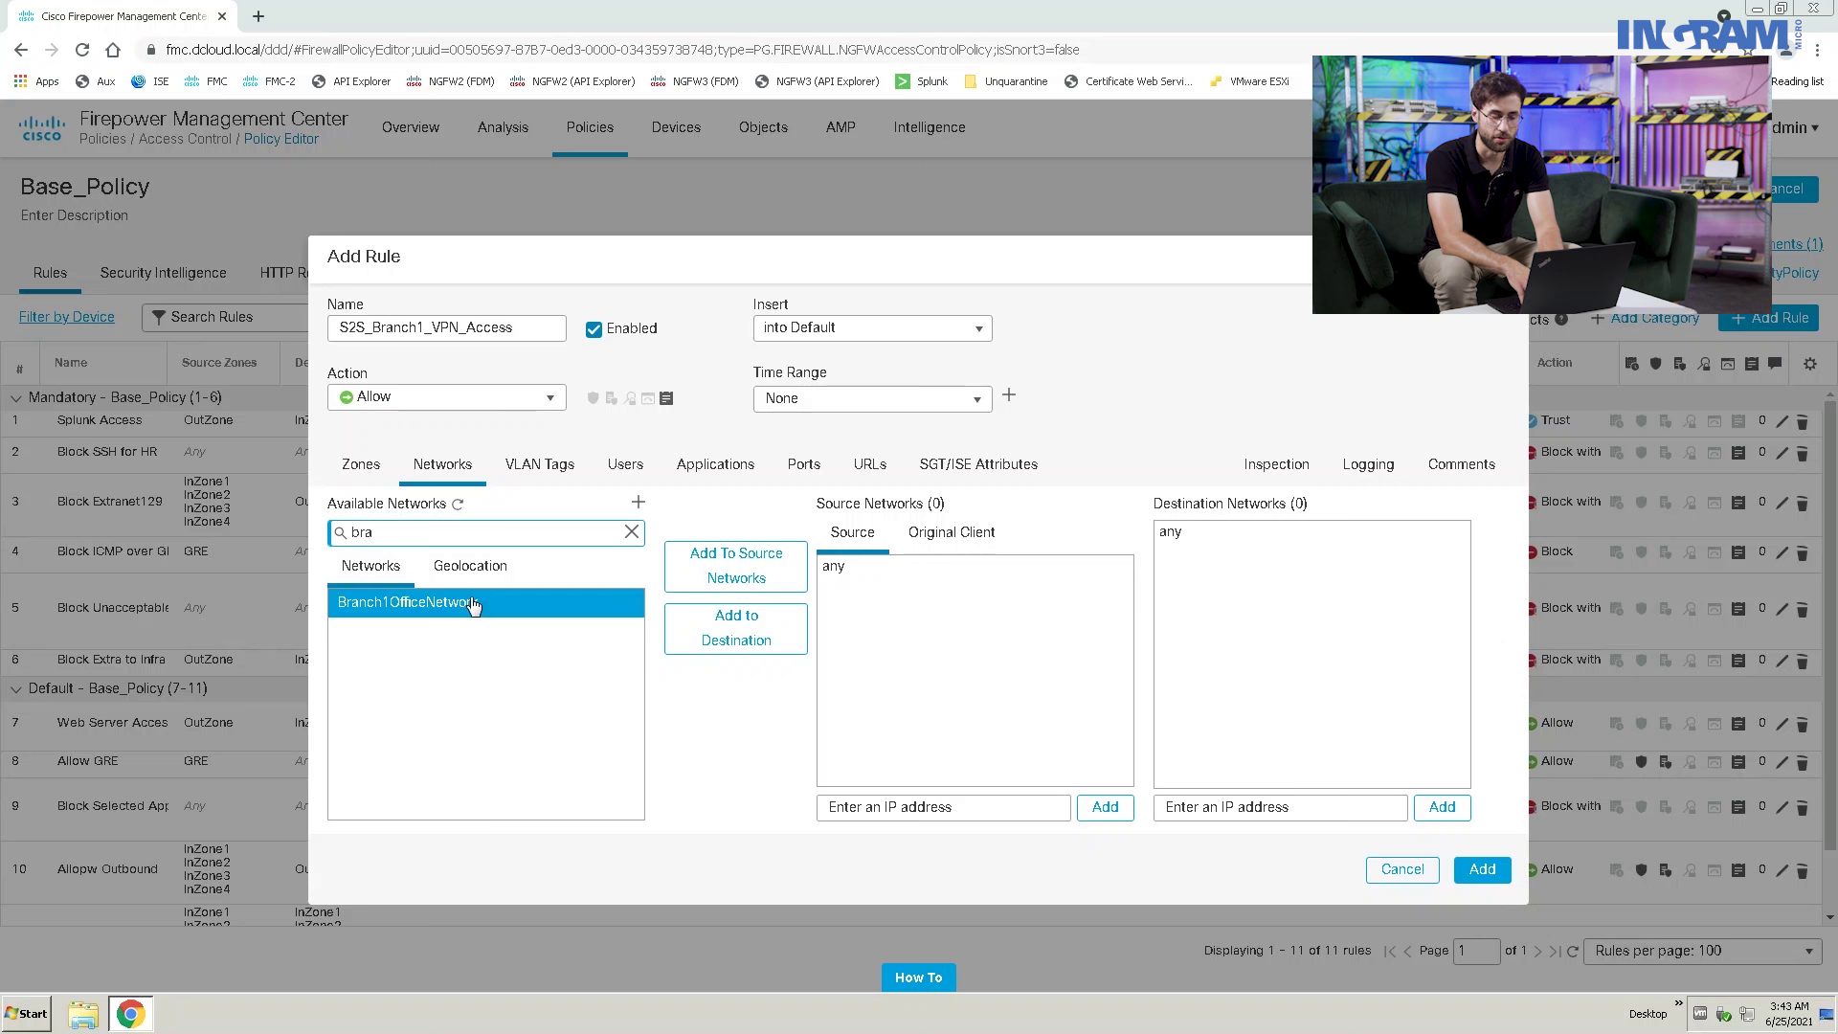
{"action": "left_click", "coordinate": [691, 576]}
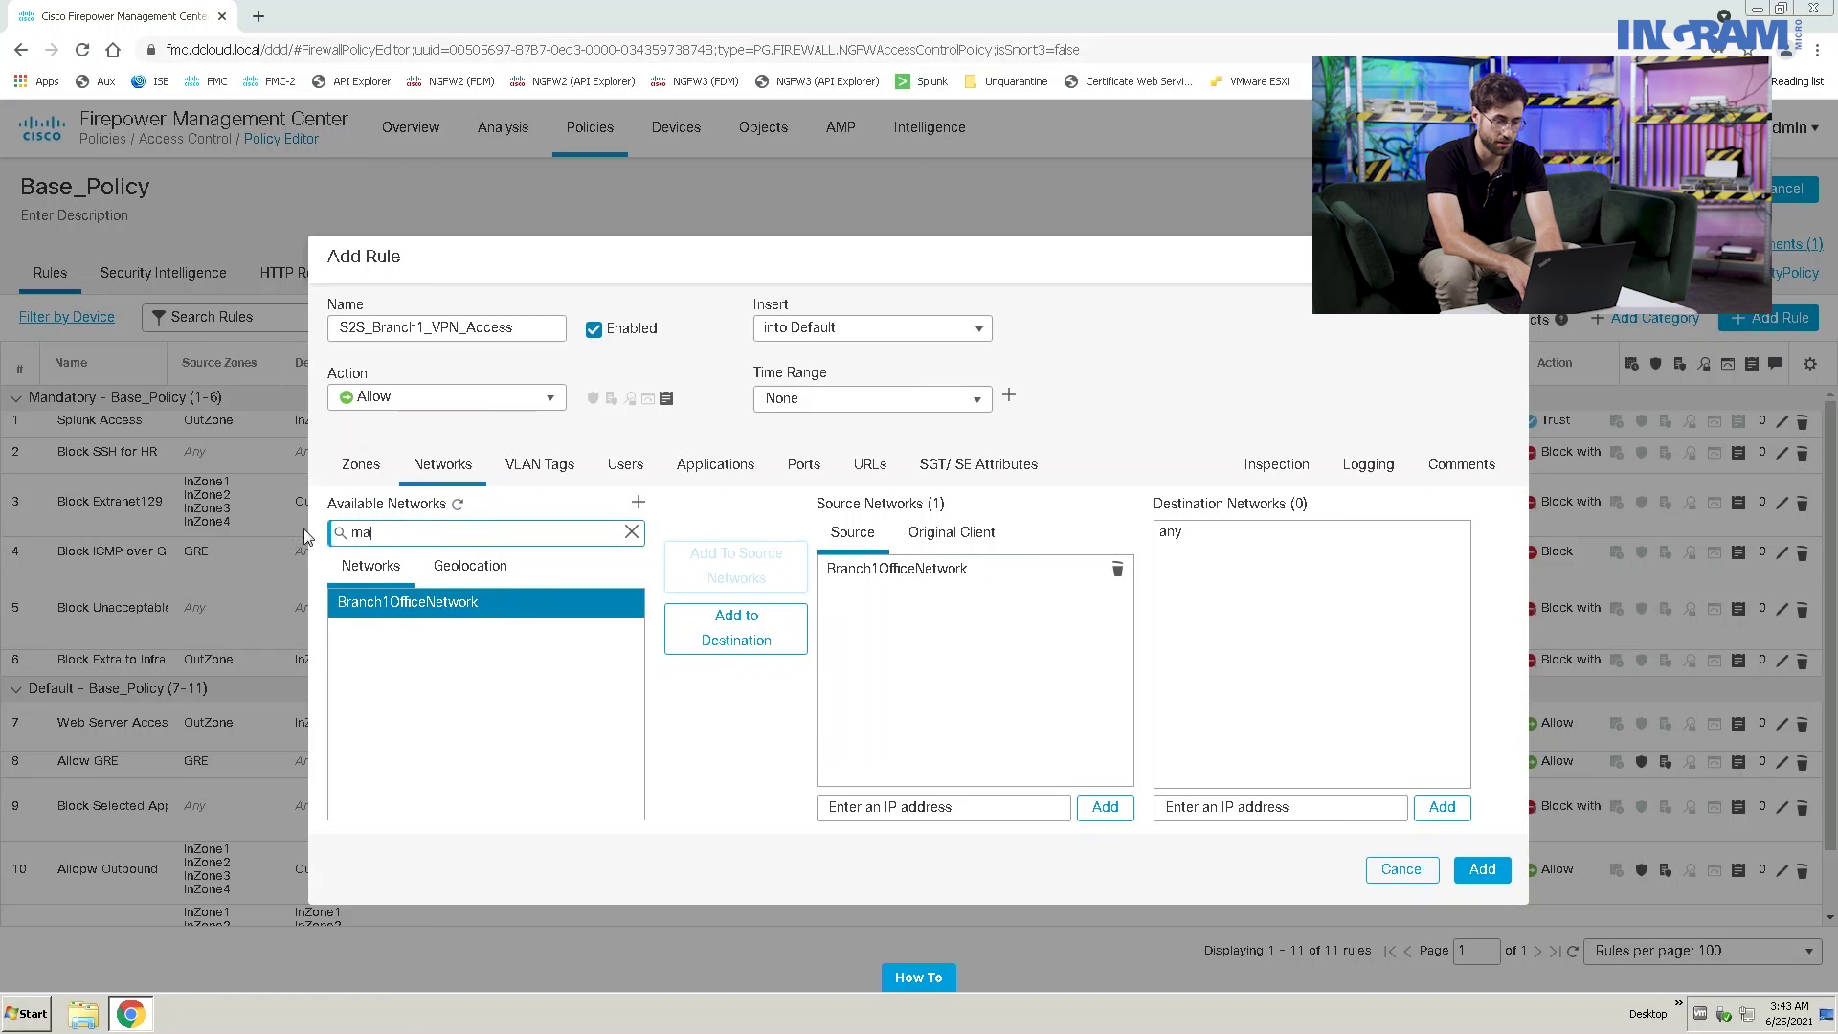
{"action": "left_click", "coordinate": [430, 658]}
{"action": "left_click", "coordinate": [727, 632]}
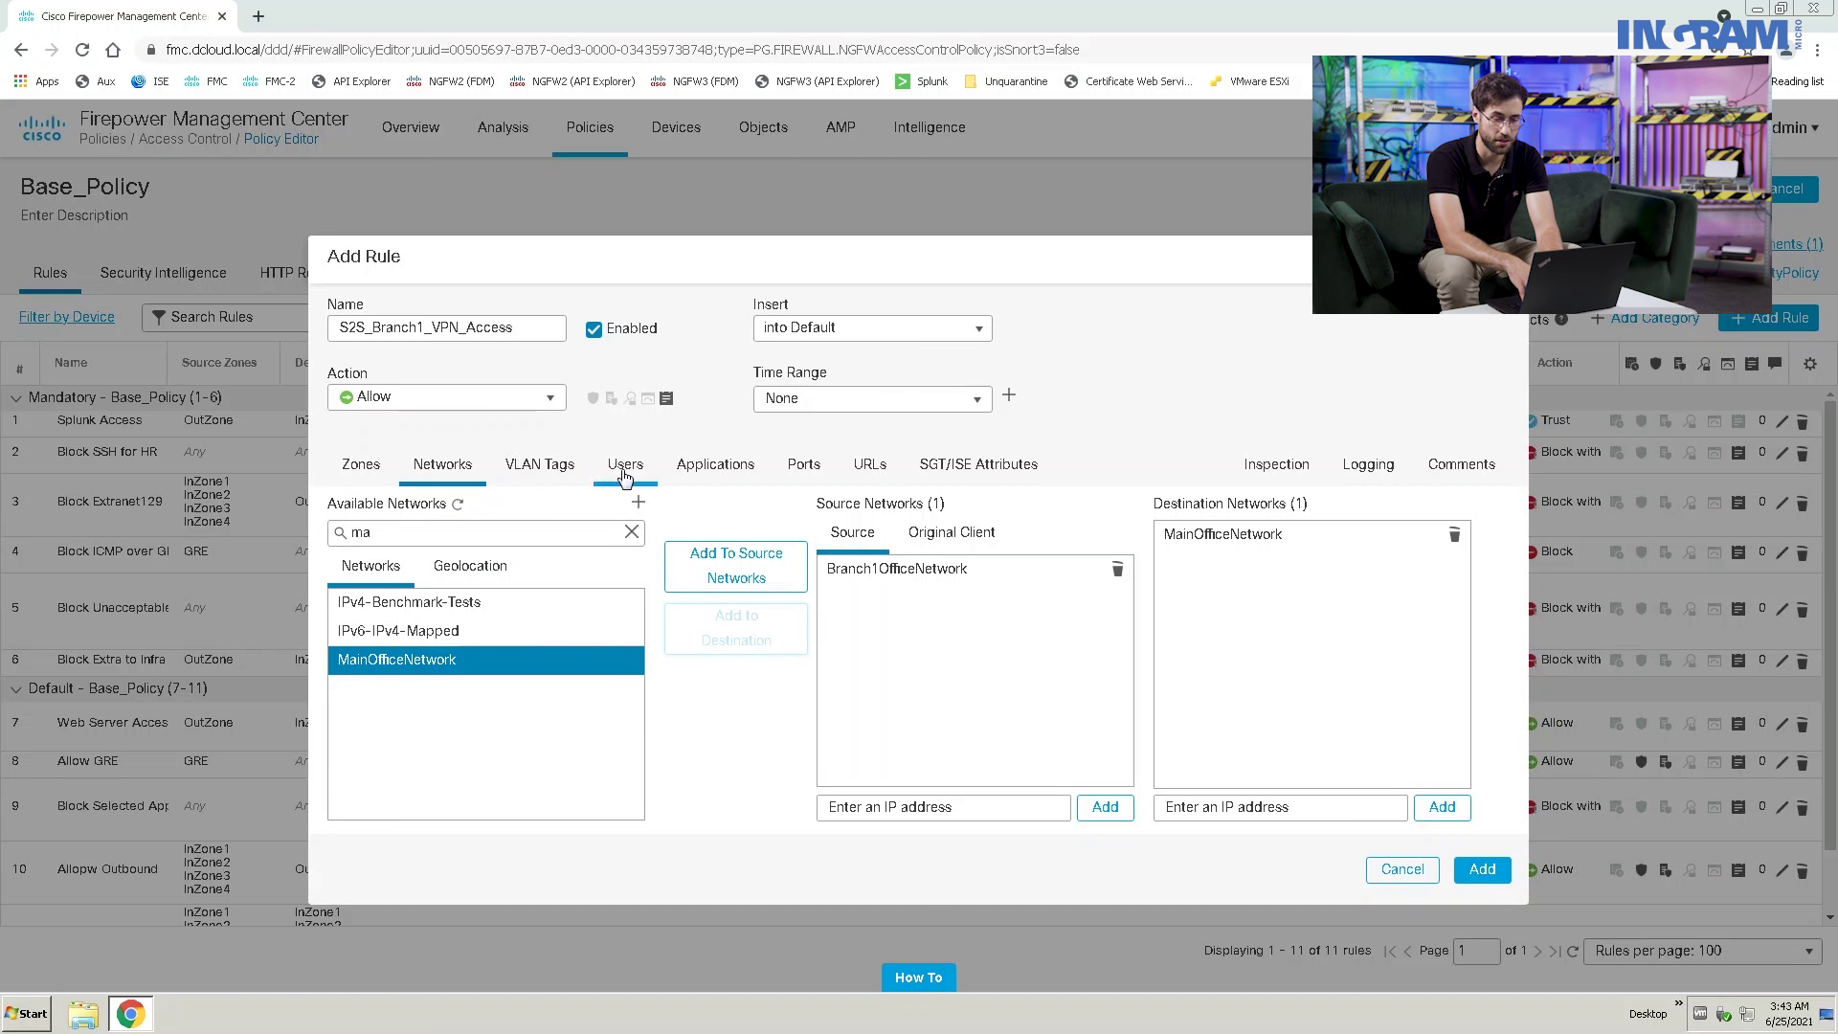
Step: Apply Demo Intrusion Policy and Demo File Policy to the access rule's inspection, and add the rule to Base_Policy
{"action": "left_click", "coordinate": [1263, 466]}
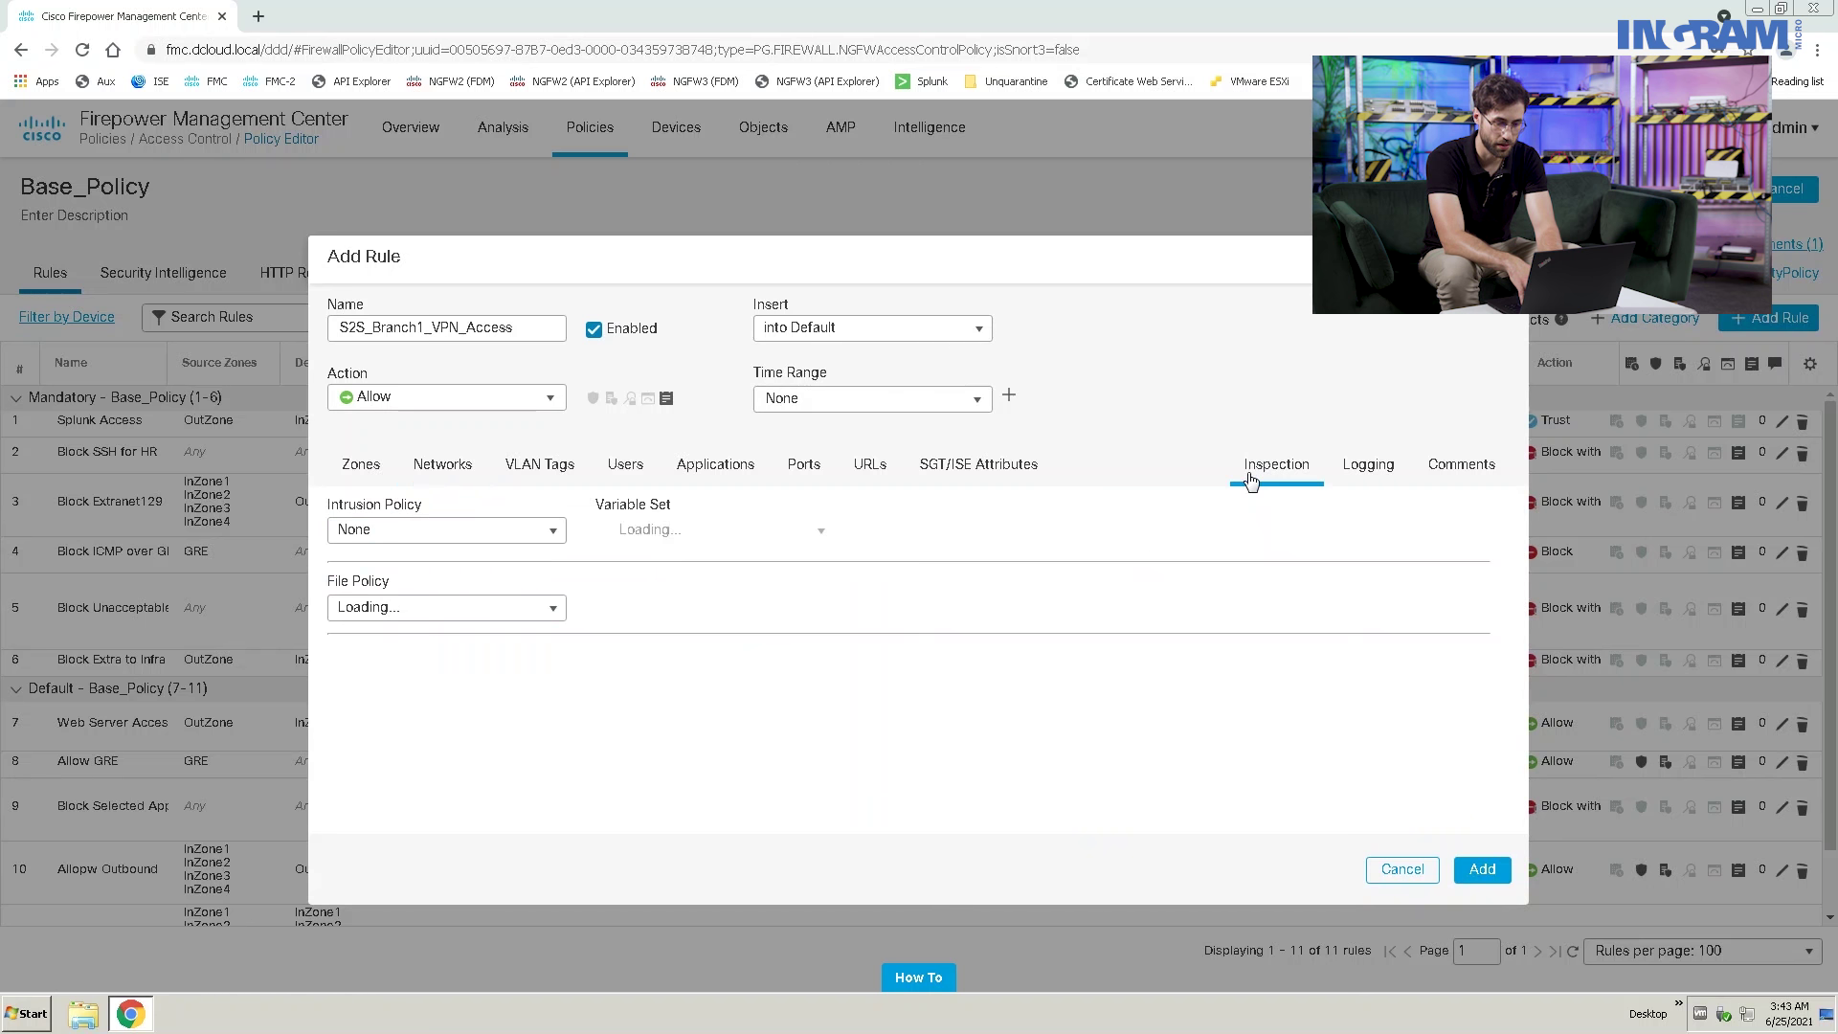
{"action": "left_click", "coordinate": [555, 535]}
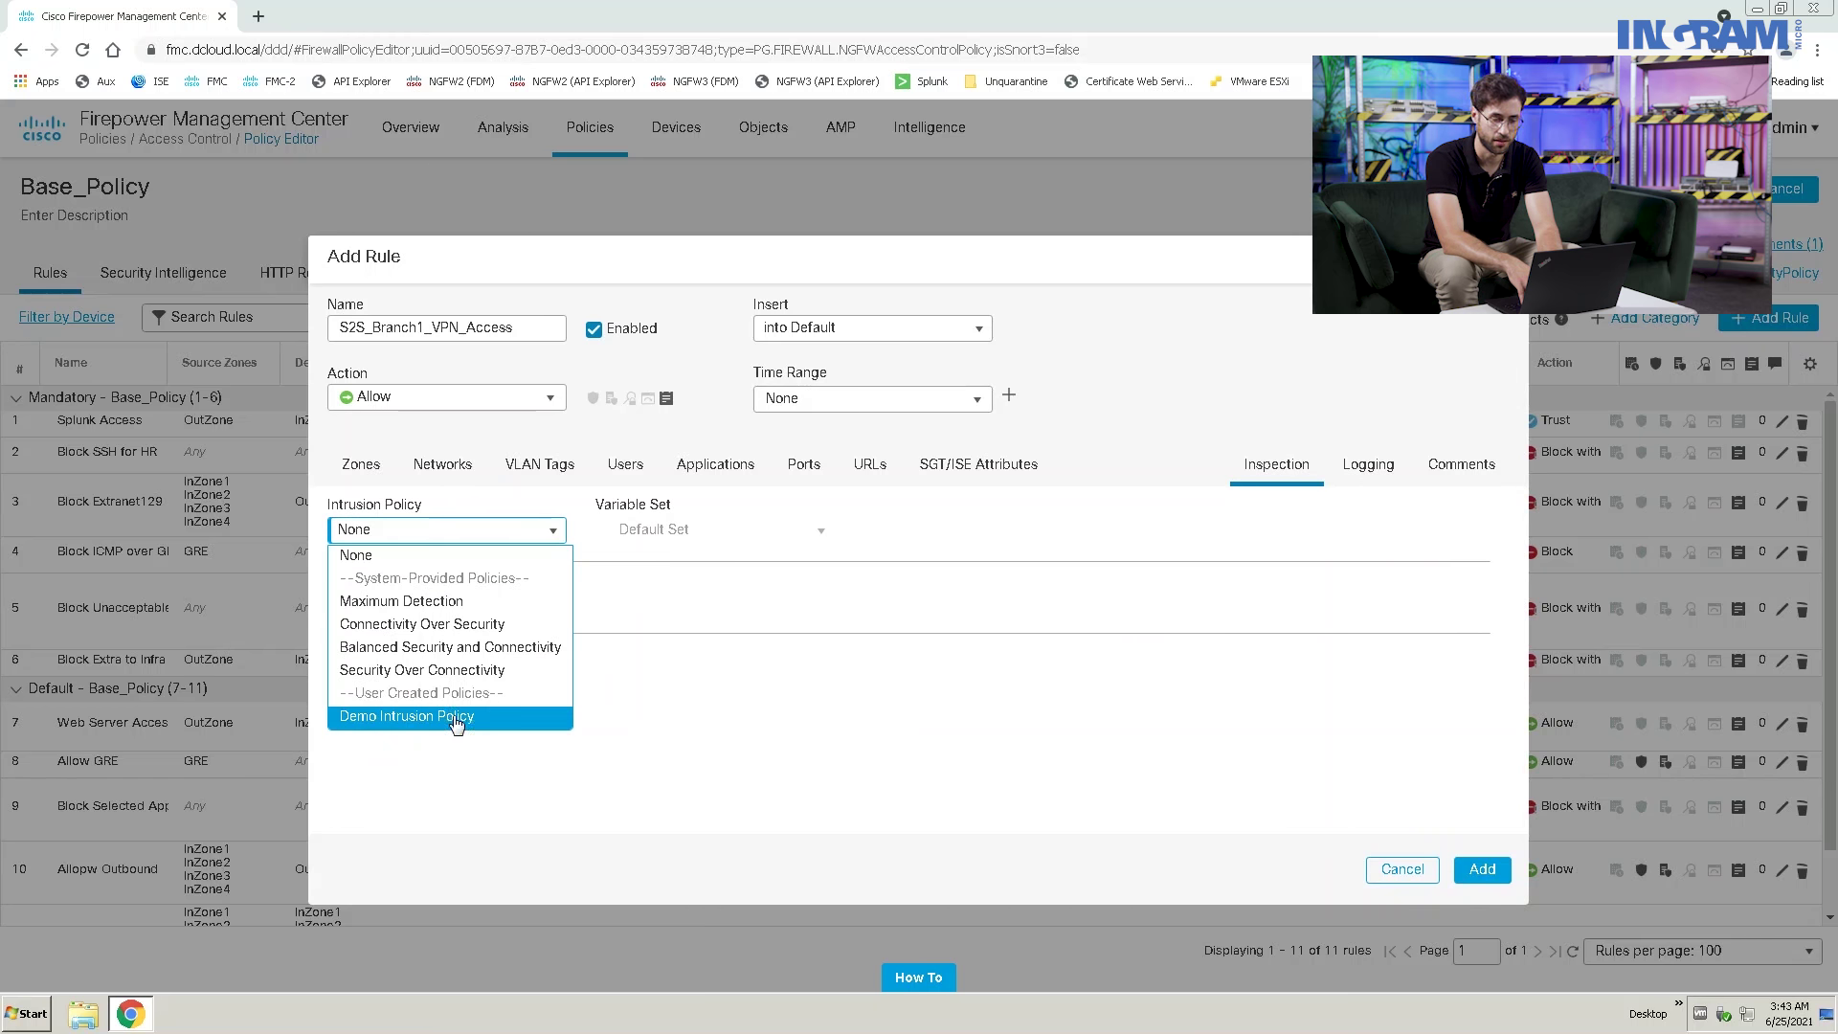
{"action": "left_click", "coordinate": [407, 718]}
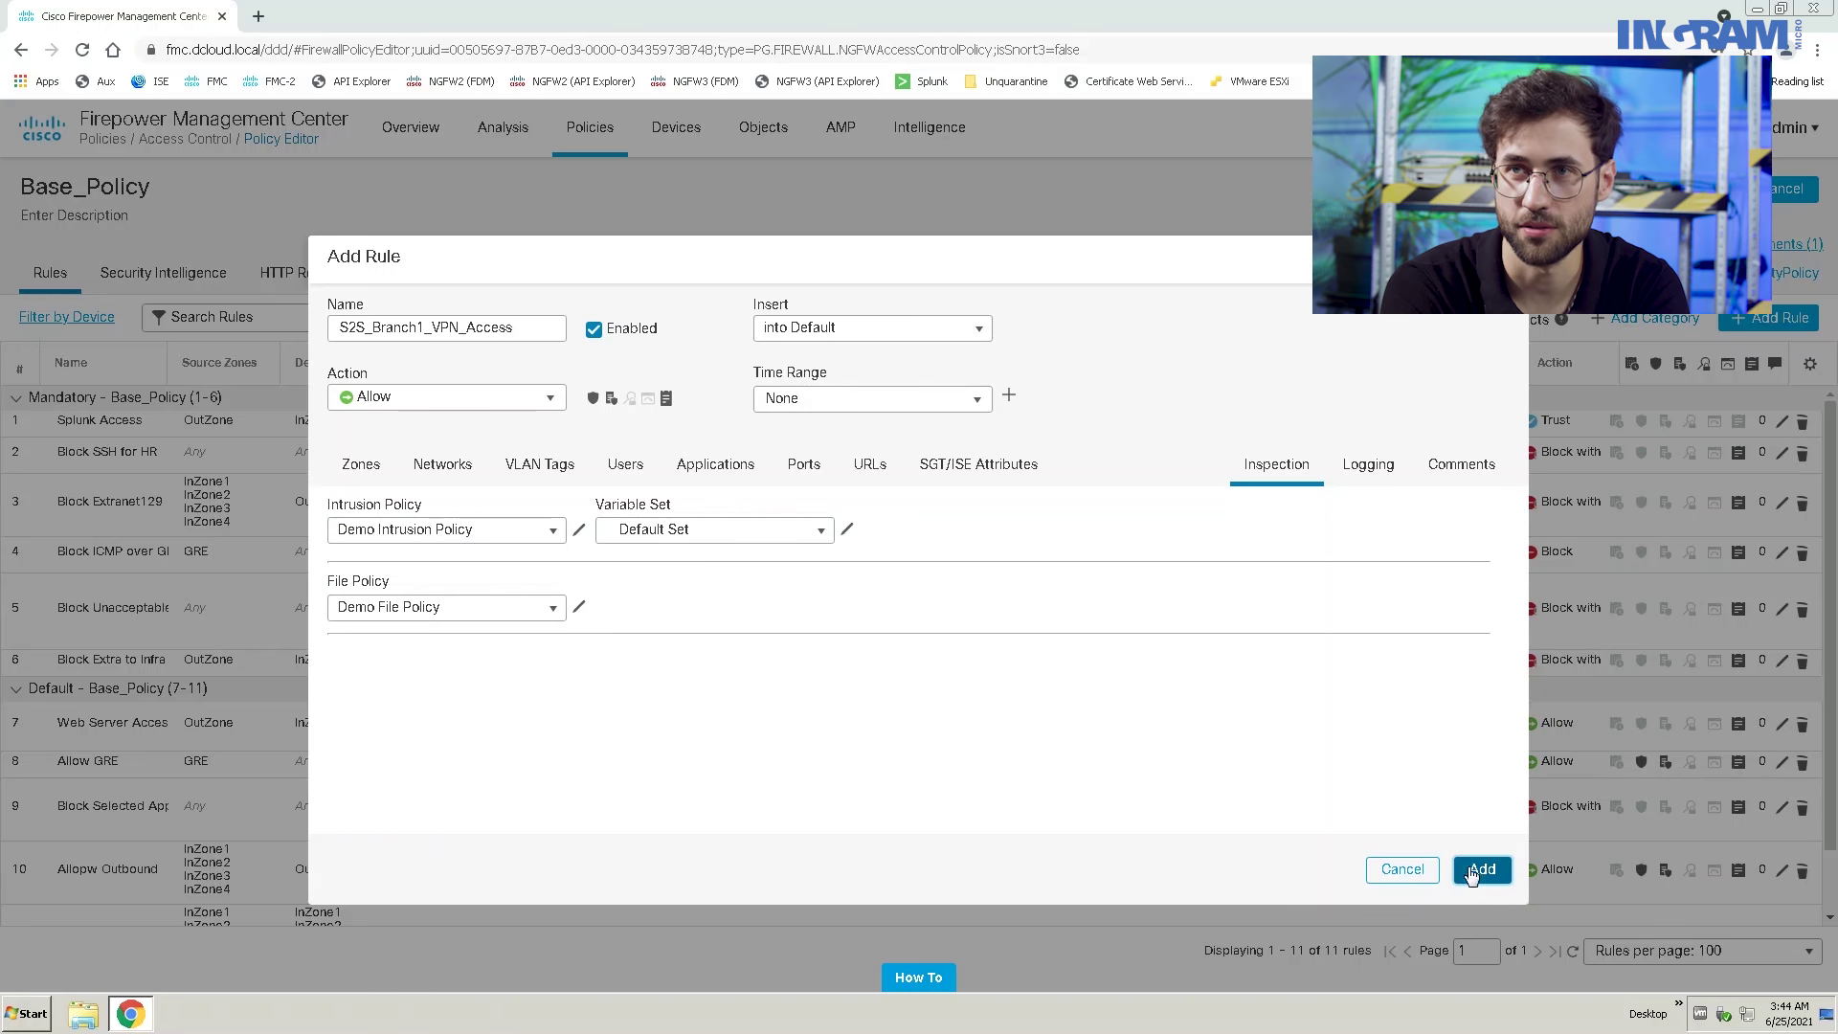
{"action": "left_click", "coordinate": [1483, 869]}
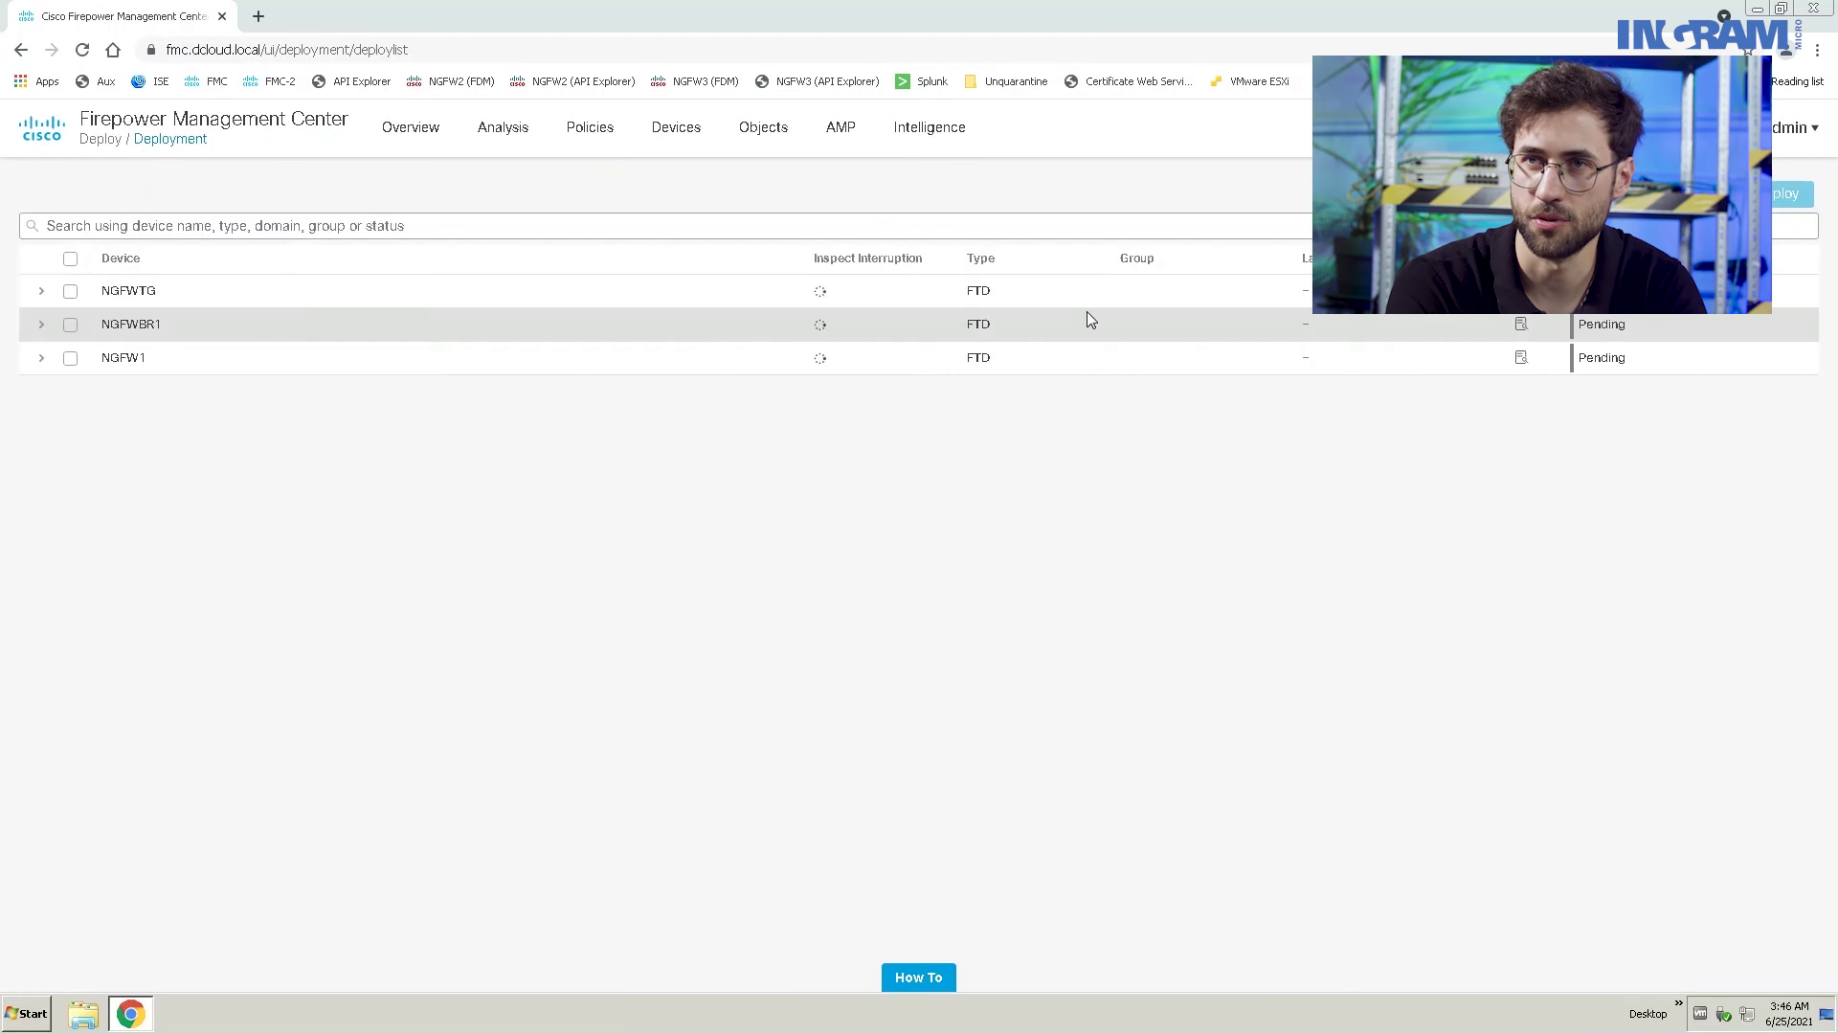
Step: Deploy the pending changes to the NGFWBR1 and NGFW1 firewalls
{"action": "left_click", "coordinate": [70, 323]}
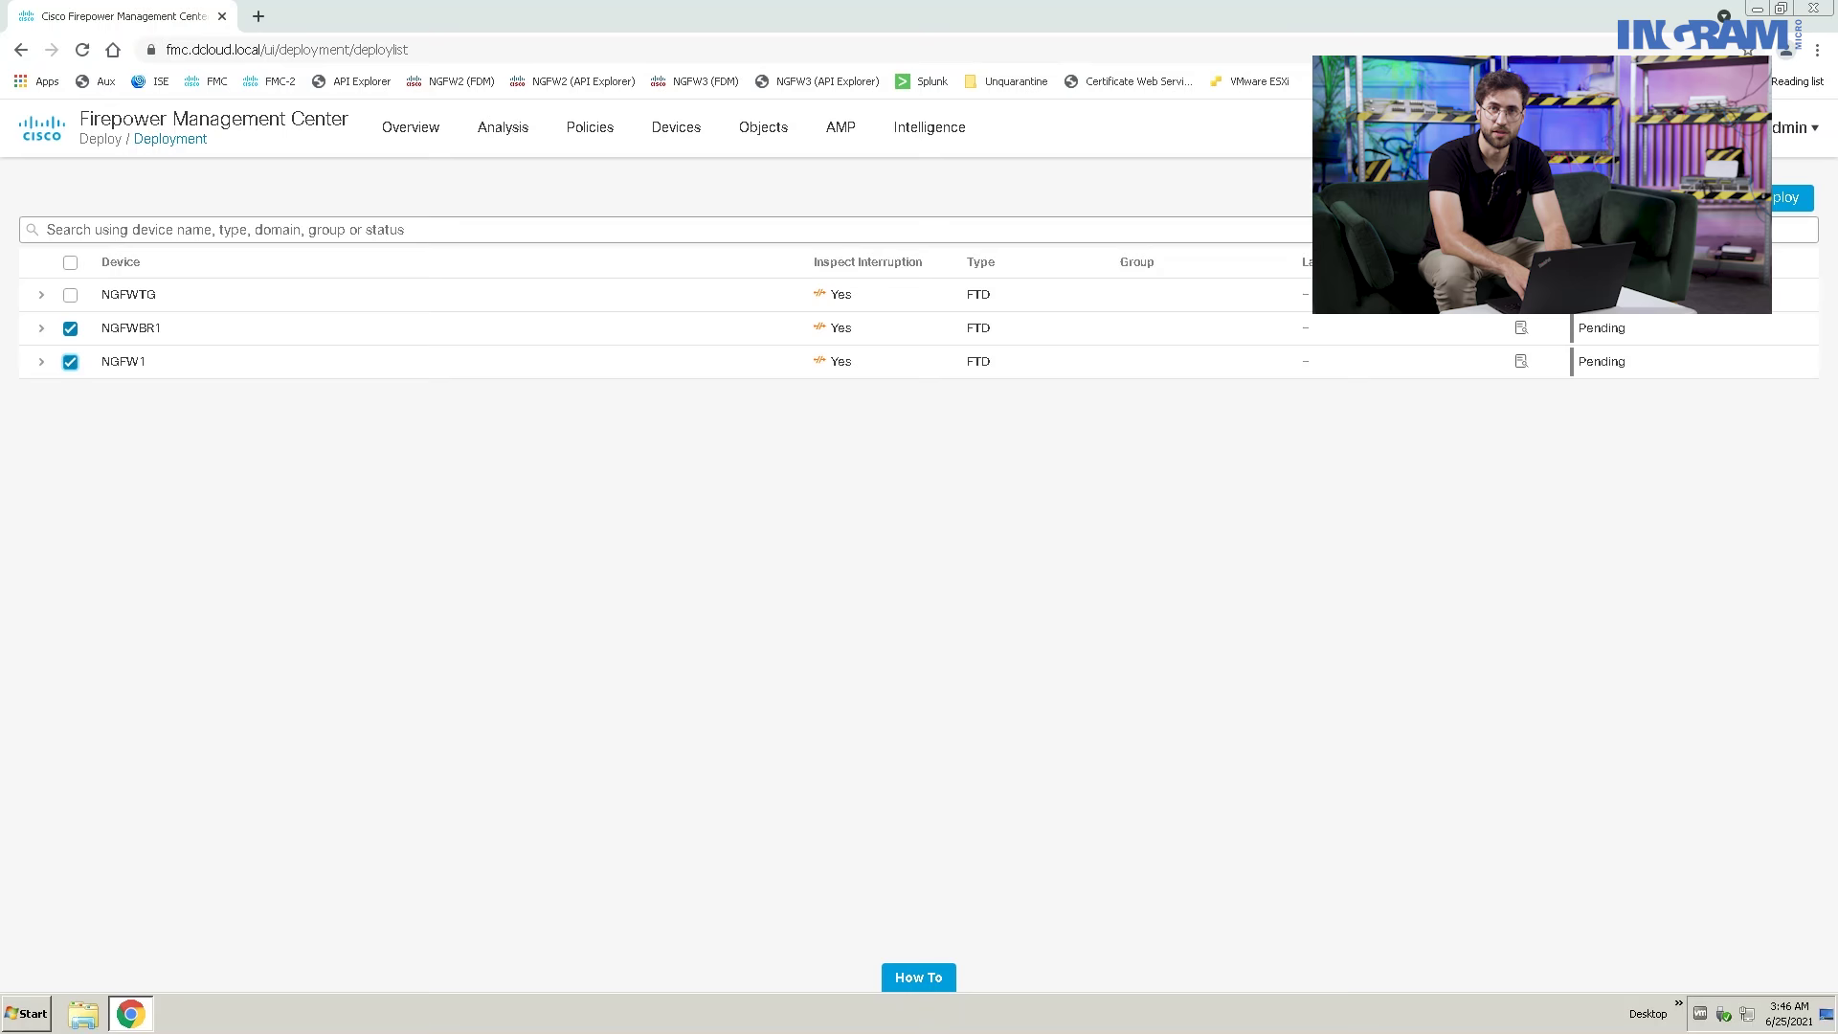
{"action": "left_click", "coordinate": [1790, 198]}
{"action": "left_click", "coordinate": [1042, 602]}
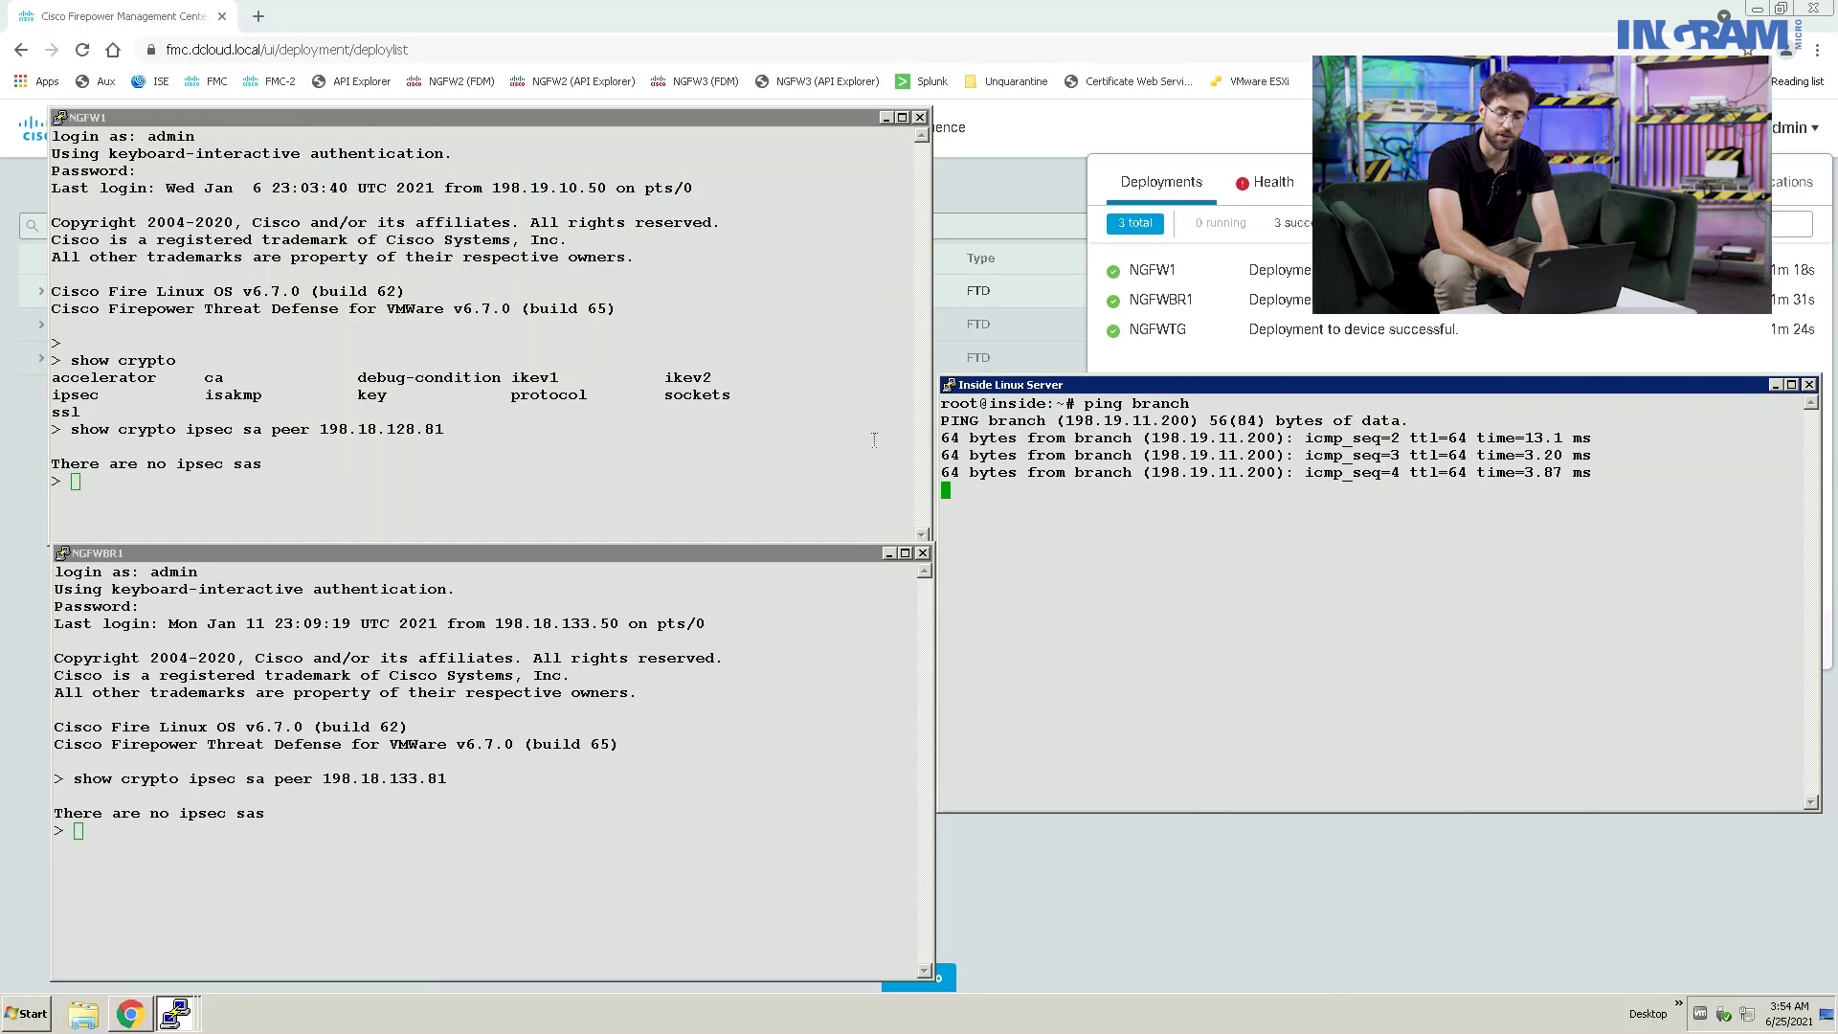
Step: Run show crypto ipsec sa peer 198.18.128.81 again in the NGFW1 console, and switch to the NGFWBR1 console
{"action": "left_click", "coordinate": [764, 452]}
{"action": "key", "text": "Return"}
{"action": "left_click", "coordinate": [597, 806]}
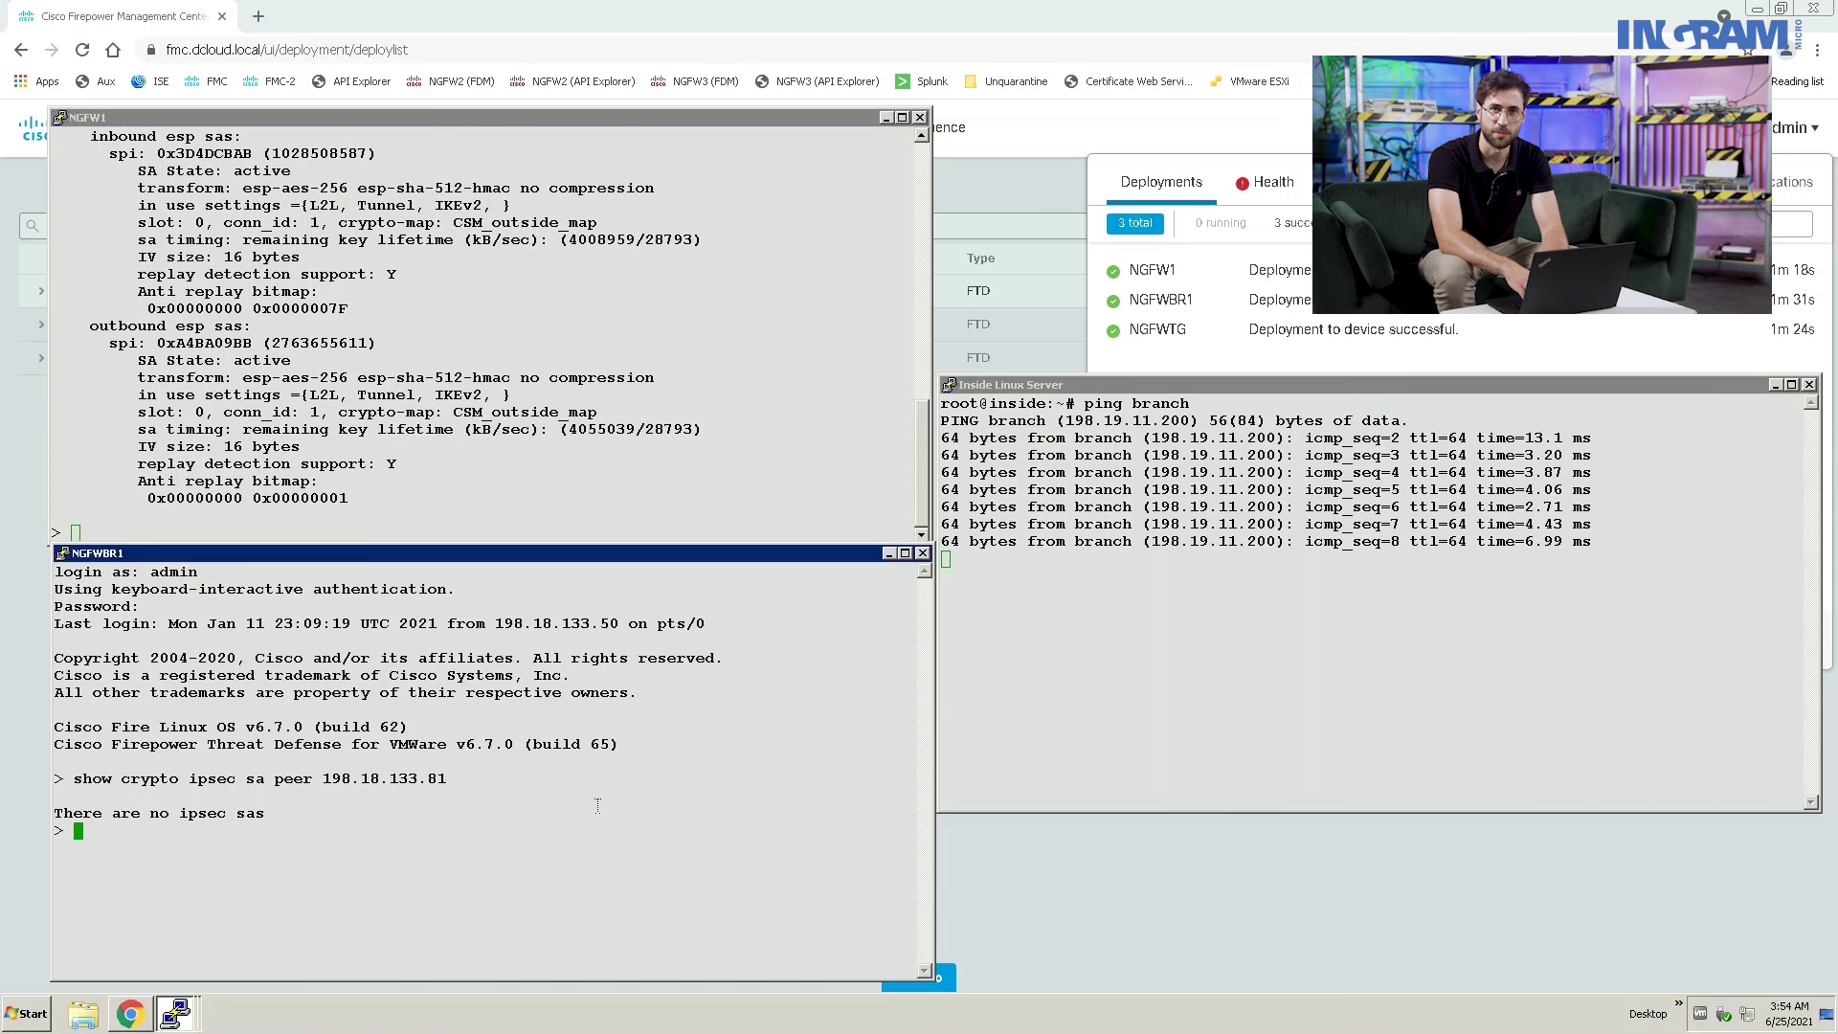